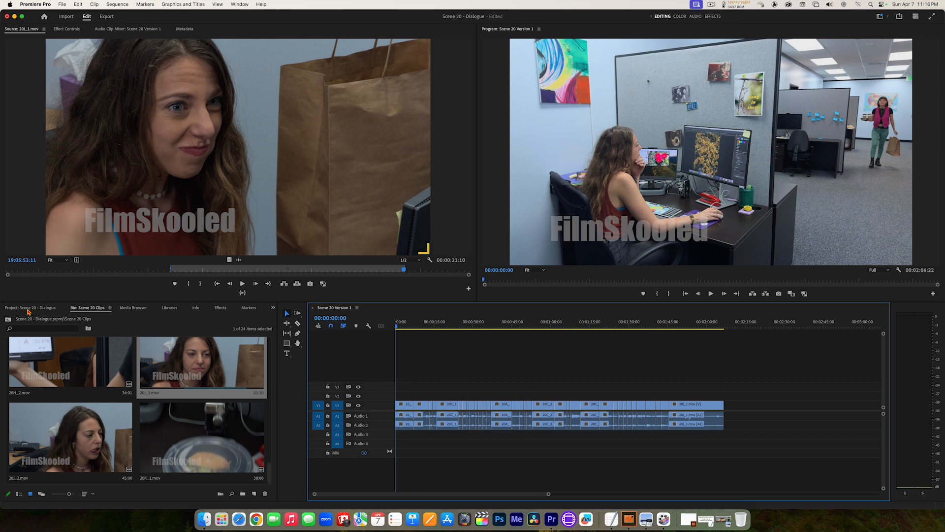
Open the Cutaways bin, show its clips as icons, and enlarge the thumbnails and the bin area.
left_click(34, 309)
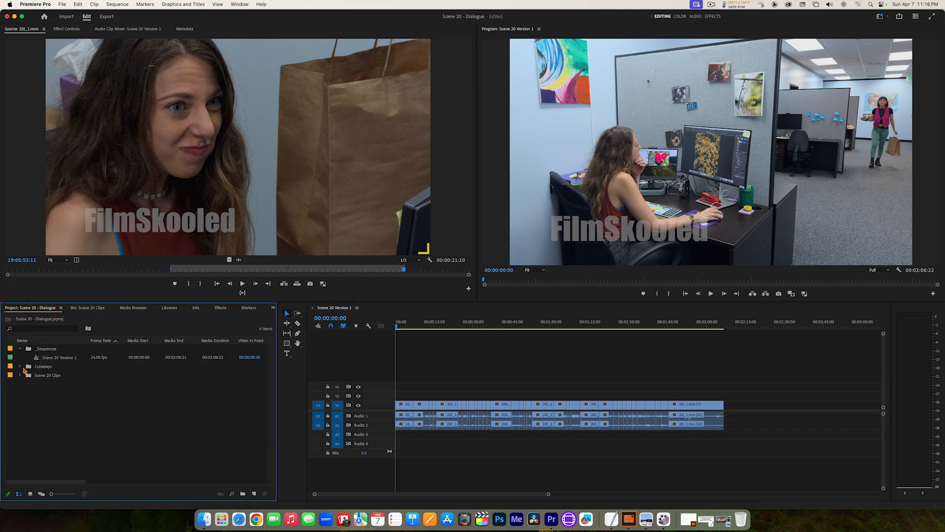
double_click(29, 368)
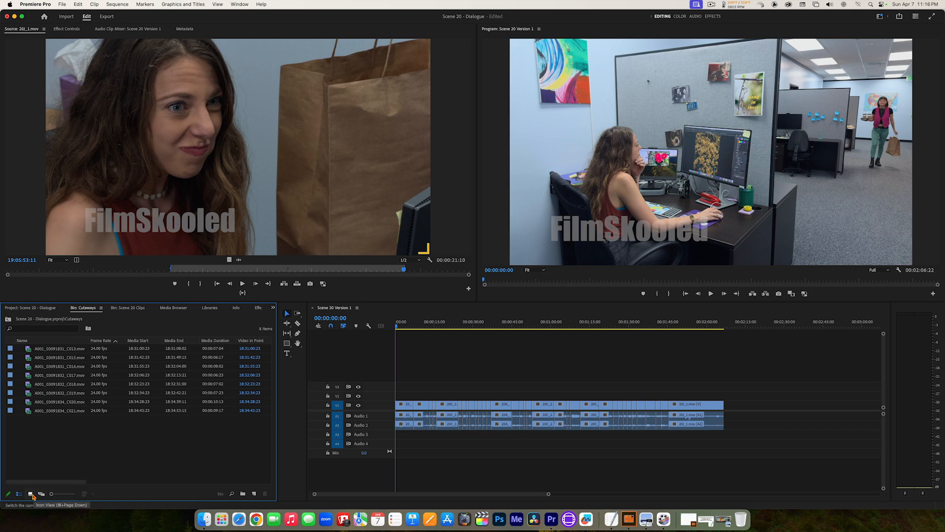
left_click(31, 494)
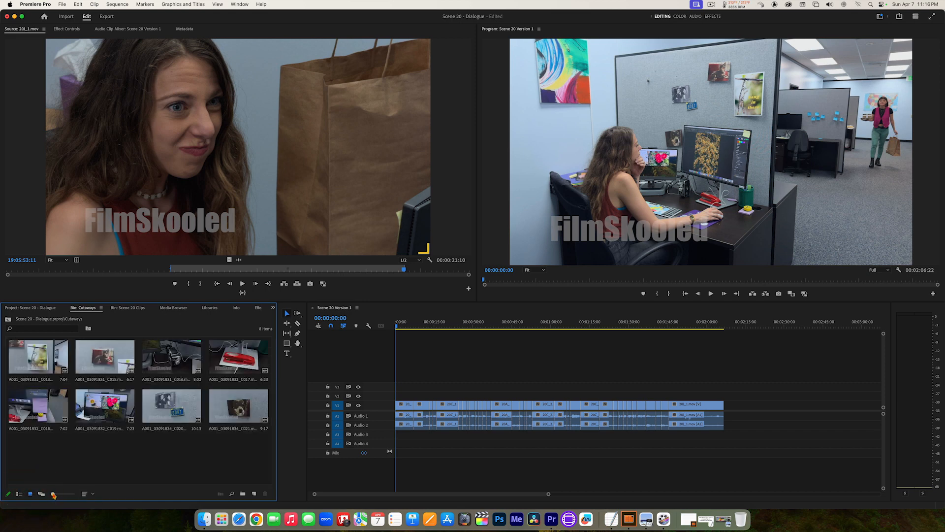
left_click_drag(52, 494, 55, 495)
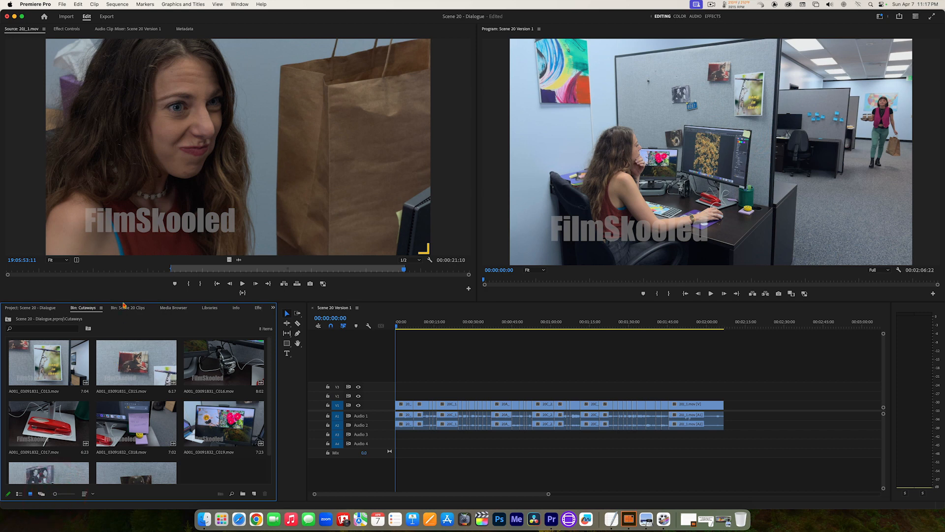
left_click_drag(123, 304, 127, 283)
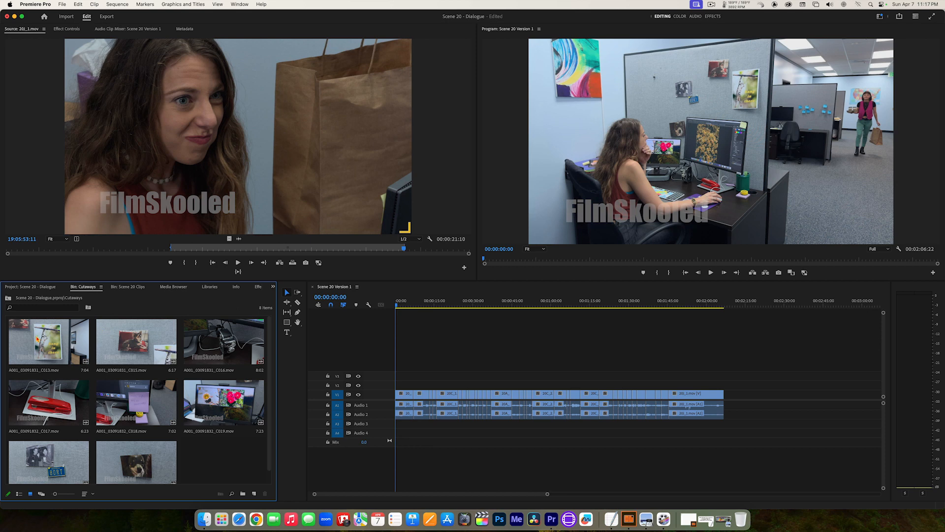
Load the "hang in there" poster clip A001_03091831_C013.mov and mark its In point at 18:31:02:15 and Out point at 18:31:04:22.
double_click(37, 338)
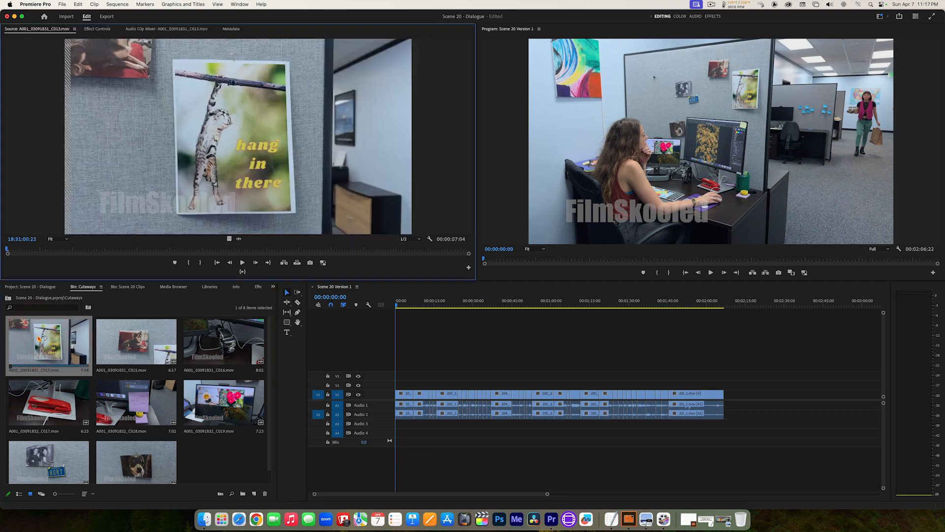
mouse_move(98, 248)
left_mouse_down()
mouse_move(261, 254)
mouse_move(113, 250)
left_mouse_up()
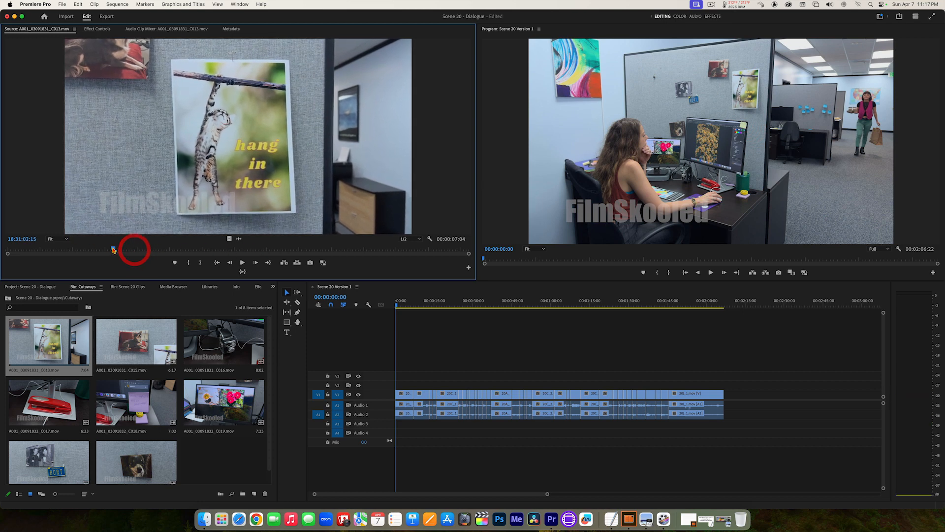
key("i")
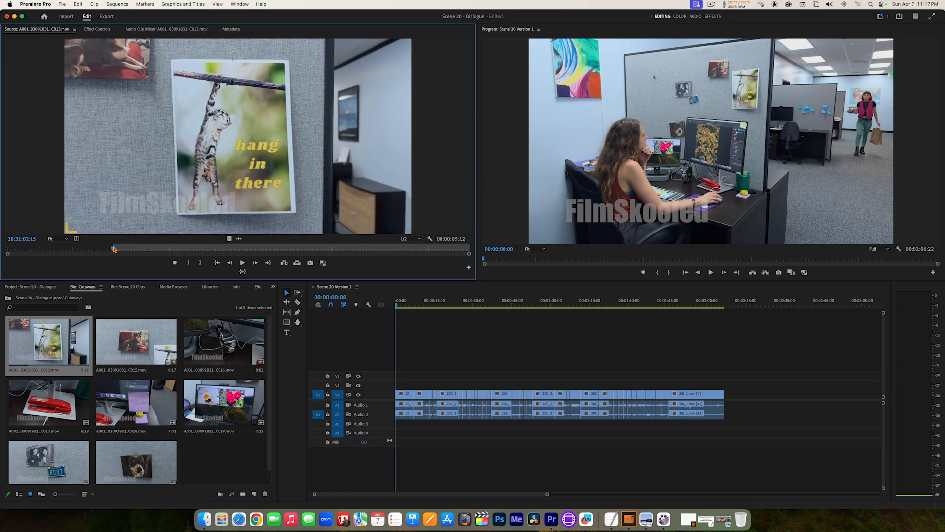
key("space")
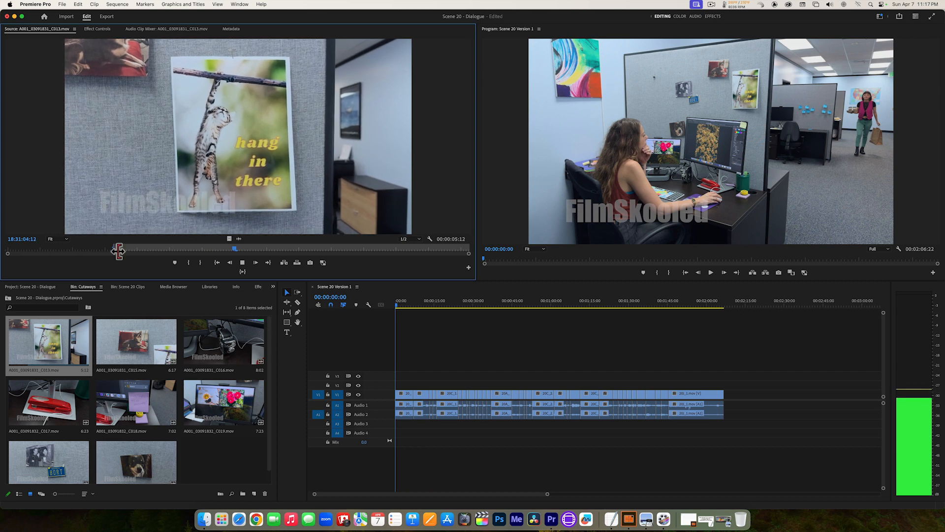
key("space")
key("o")
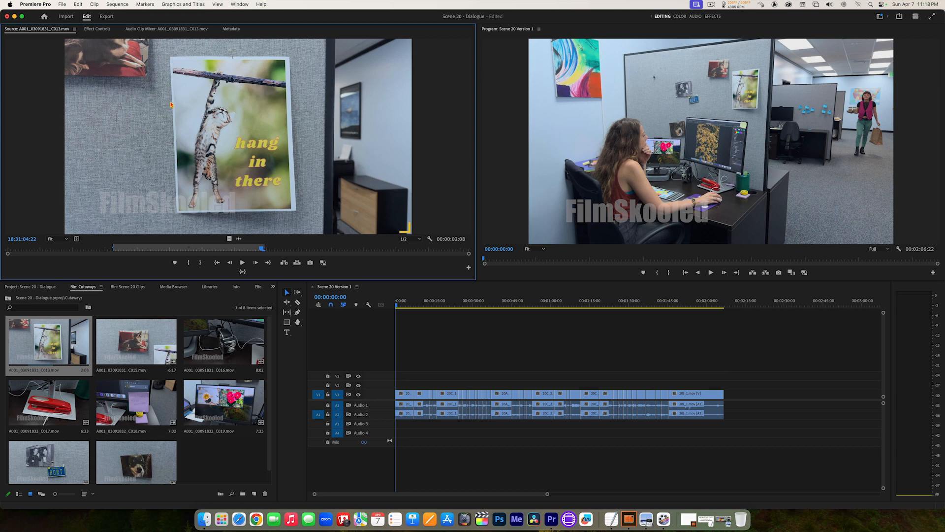
Load the dialogue clip 20J_1.mov from the Scene 20 Clips bin to look at its source track patching.
left_click(317, 394)
left_click(317, 416)
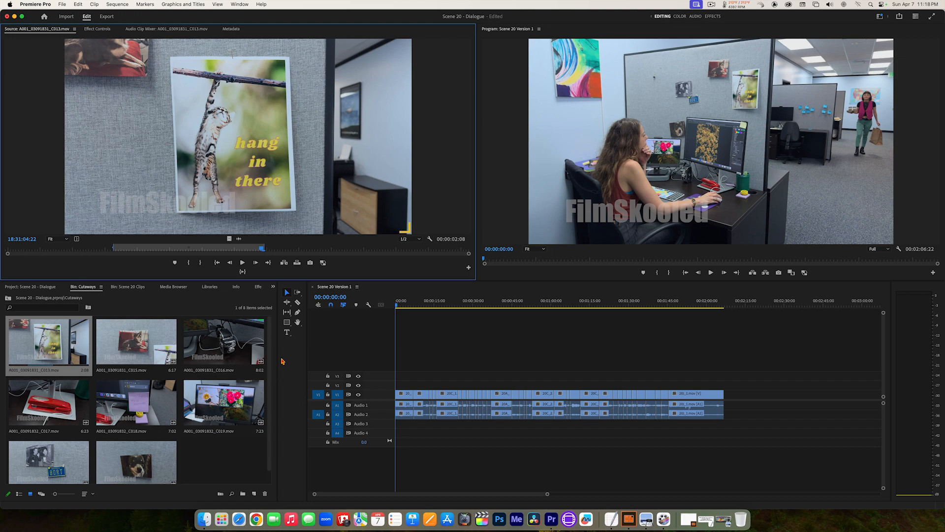
left_click(128, 288)
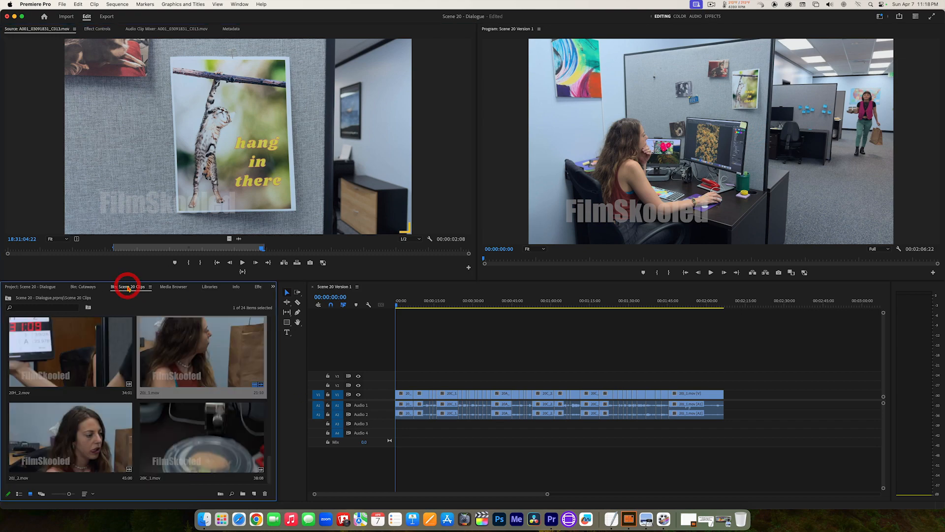
double_click(187, 356)
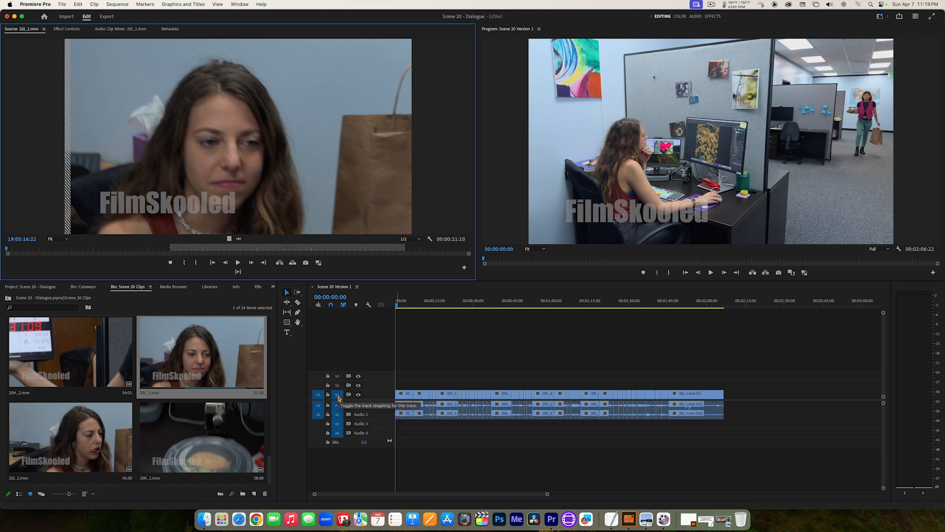
Turn off track targeting for V1 and for Audio 1 through Audio 4.
left_click(339, 407)
left_click(339, 406)
left_click(338, 414)
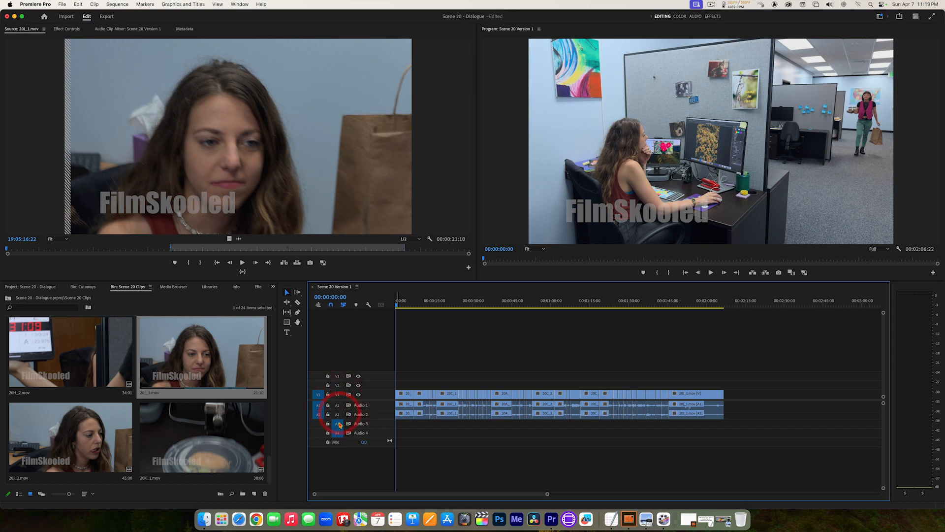
left_click(338, 423)
left_click(338, 433)
Reload the "hang in there" poster clip from the Cutaways bin and patch its source audio to Audio 1.
left_click(83, 288)
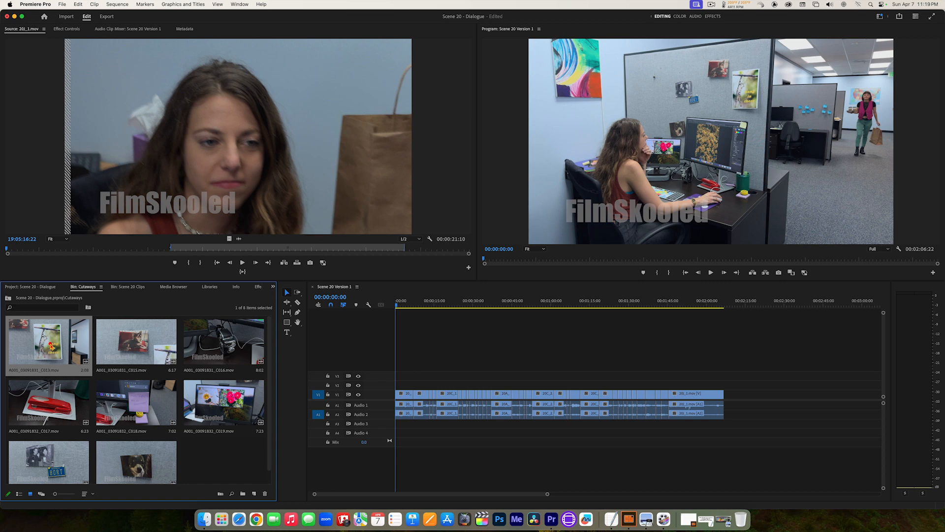
double_click(51, 346)
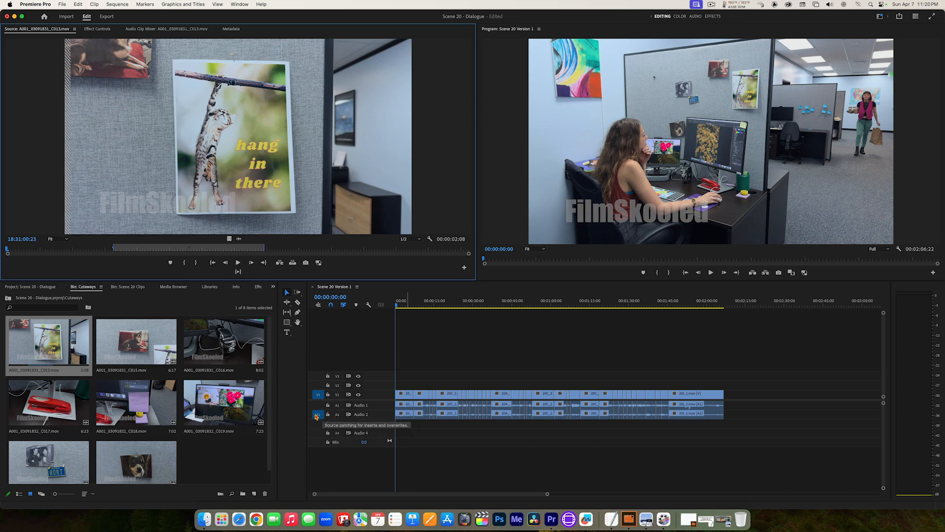
left_click_drag(318, 416, 318, 415)
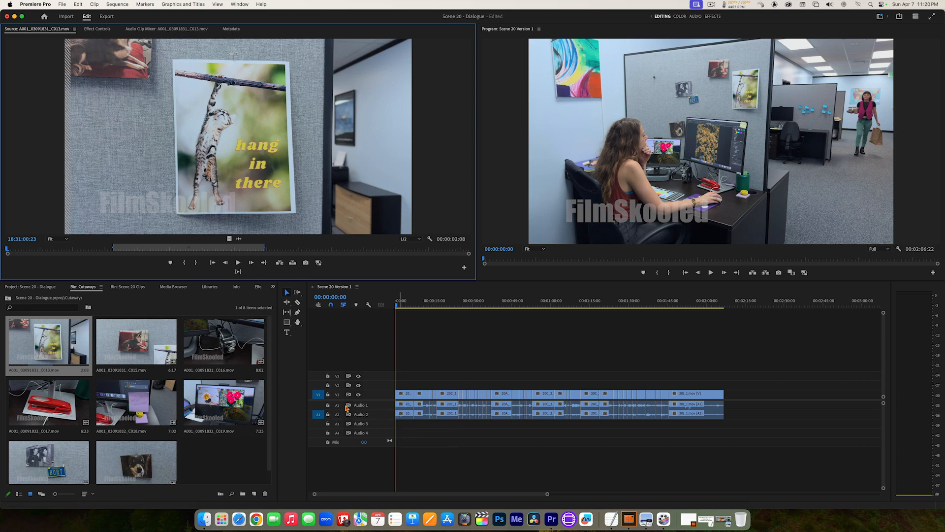
mouse_move(319, 414)
left_mouse_down()
mouse_move(320, 406)
mouse_move(318, 423)
left_mouse_up()
left_click(319, 433)
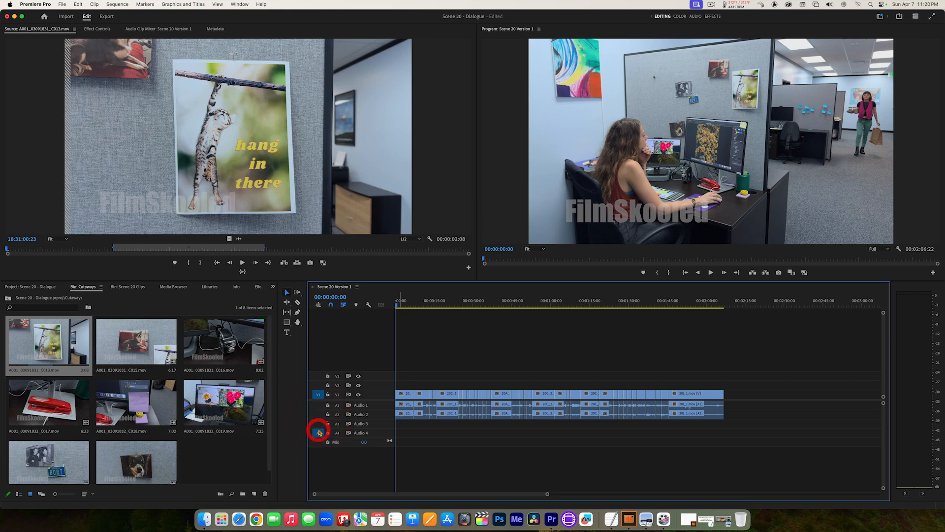
left_click(319, 424)
left_click(320, 416)
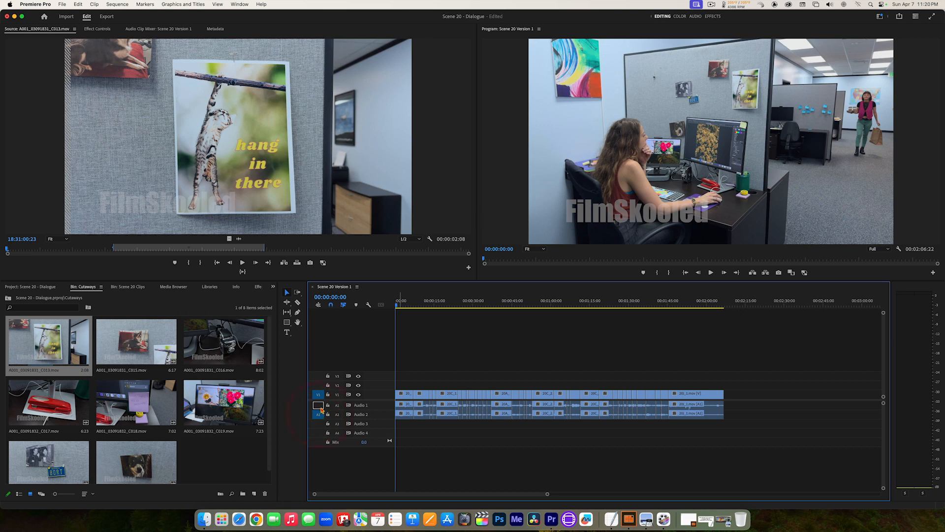
left_click(320, 407)
Try the source video patch on V2 and V3, then return it to V1.
left_click(319, 385)
left_click(319, 376)
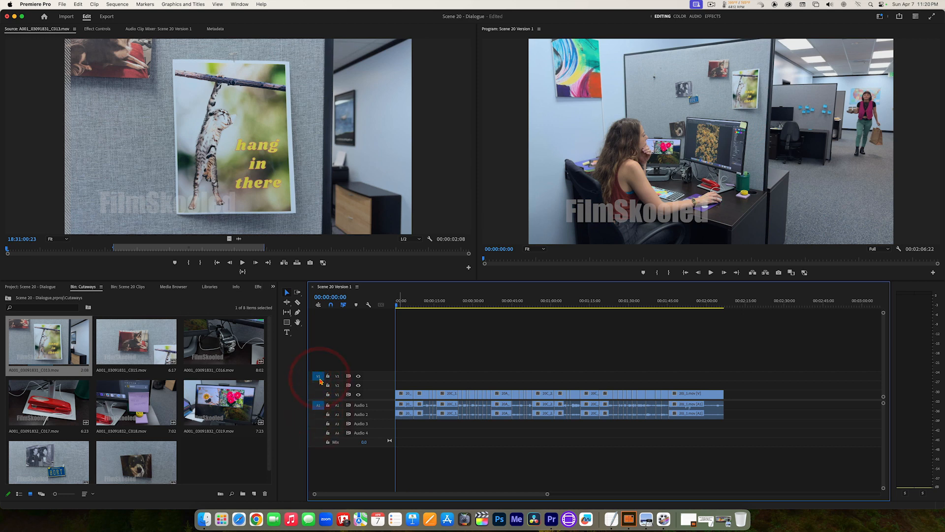
left_click(319, 385)
left_click(319, 394)
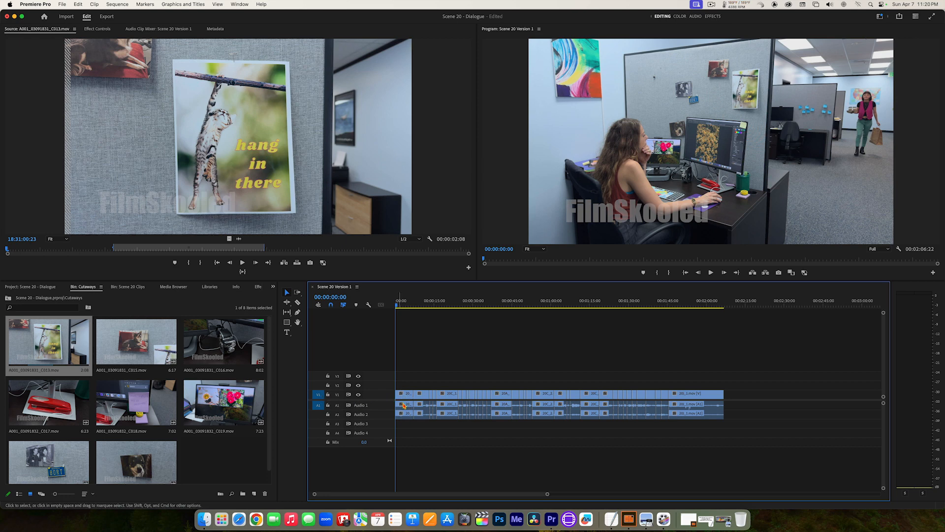
Insert the marked poster clip at the start of the sequence on V1 and Audio 1, and play back the edit.
left_click(285, 265)
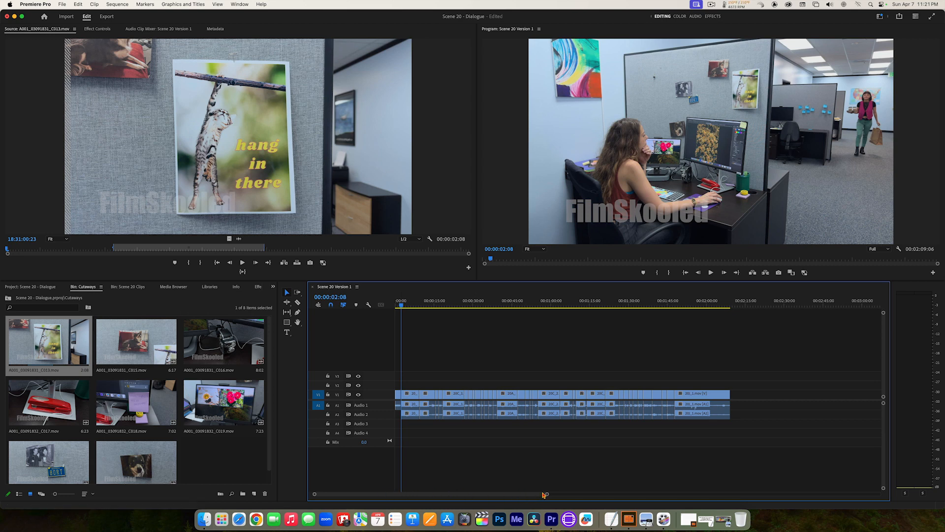
left_click_drag(546, 494, 468, 493)
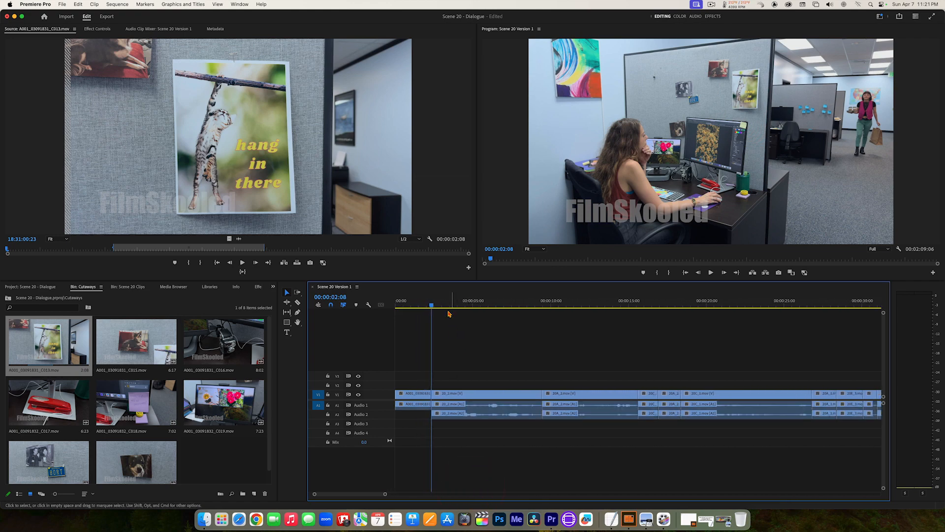
left_click_drag(433, 305, 386, 304)
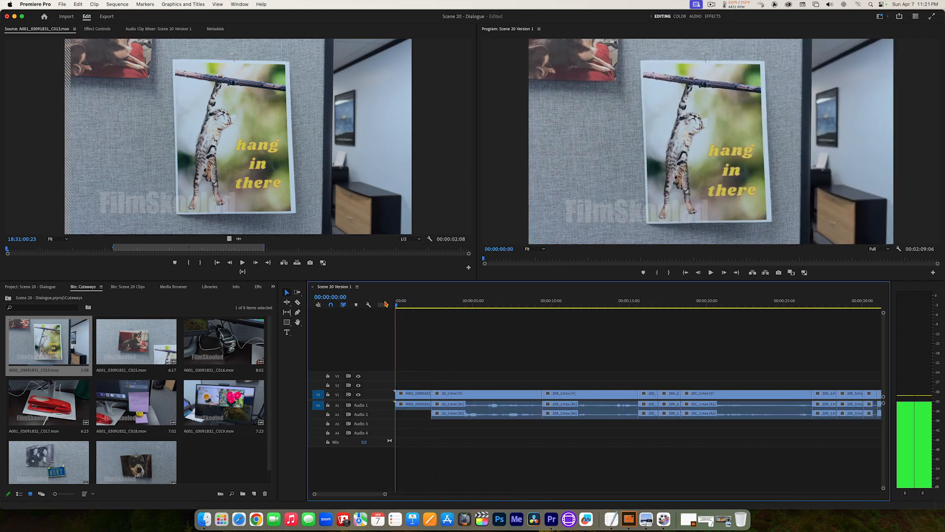
key("space")
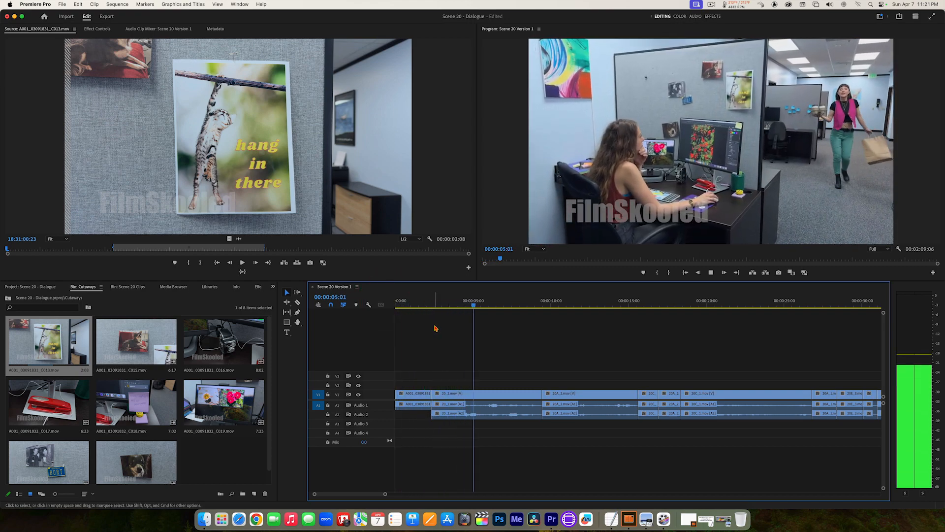
key("space")
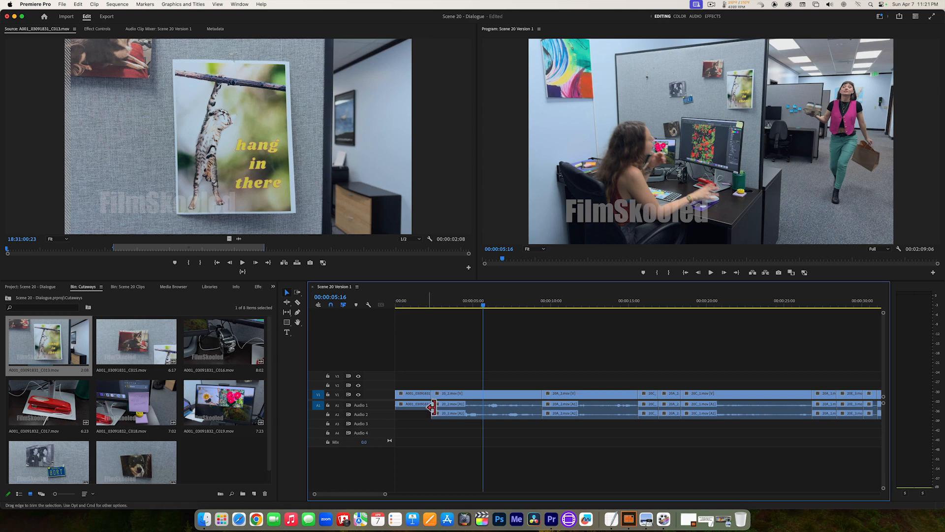
Check the option for snapping the playhead in the Timeline preferences and accept the settings.
left_click(34, 7)
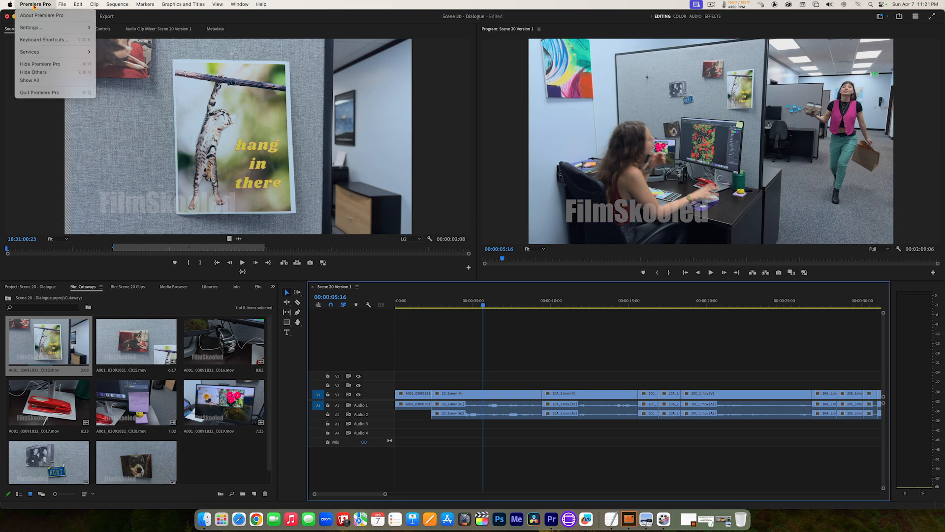
mouse_move(35, 29)
mouse_move(73, 3)
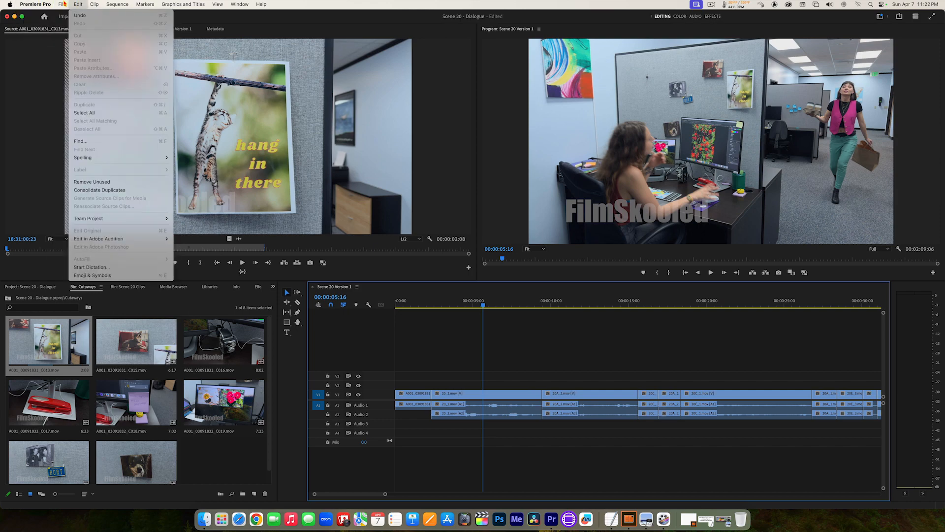
mouse_move(37, 4)
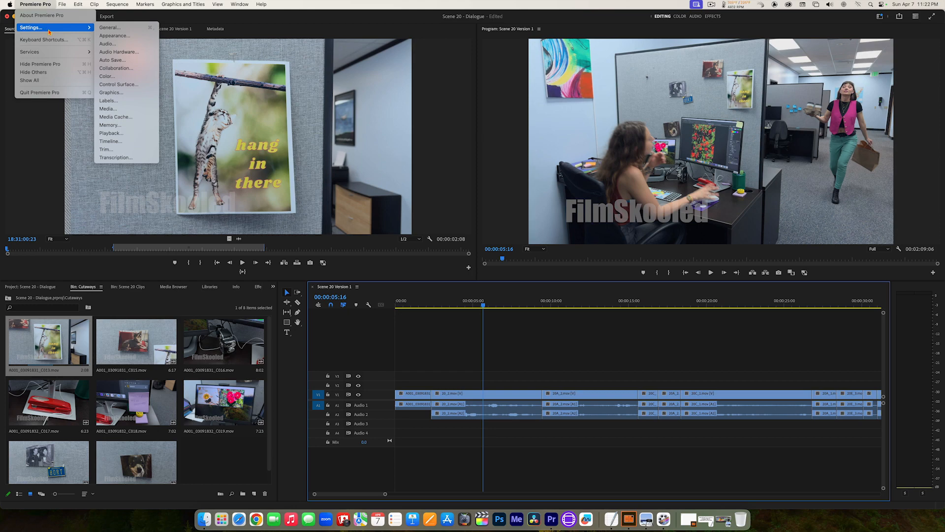
left_click(109, 142)
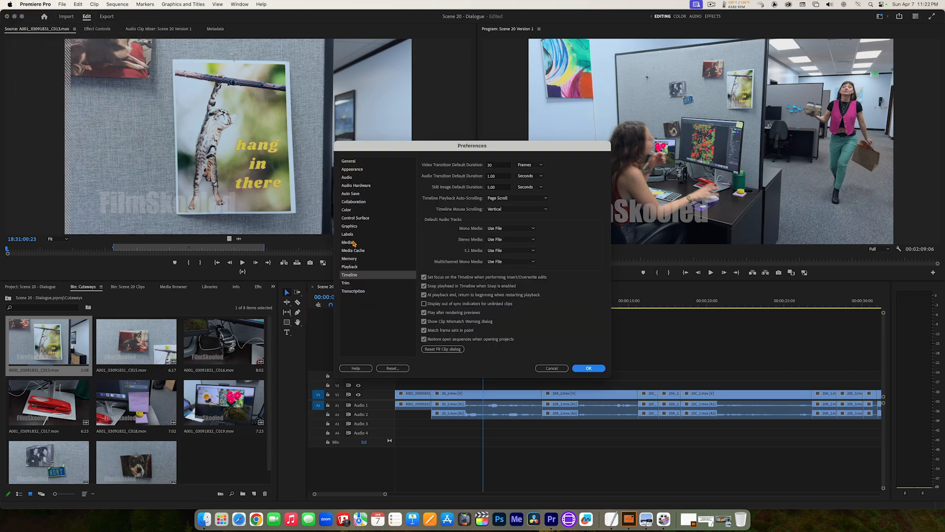
left_click(424, 286)
left_click(424, 277)
left_click(424, 286)
left_click(583, 368)
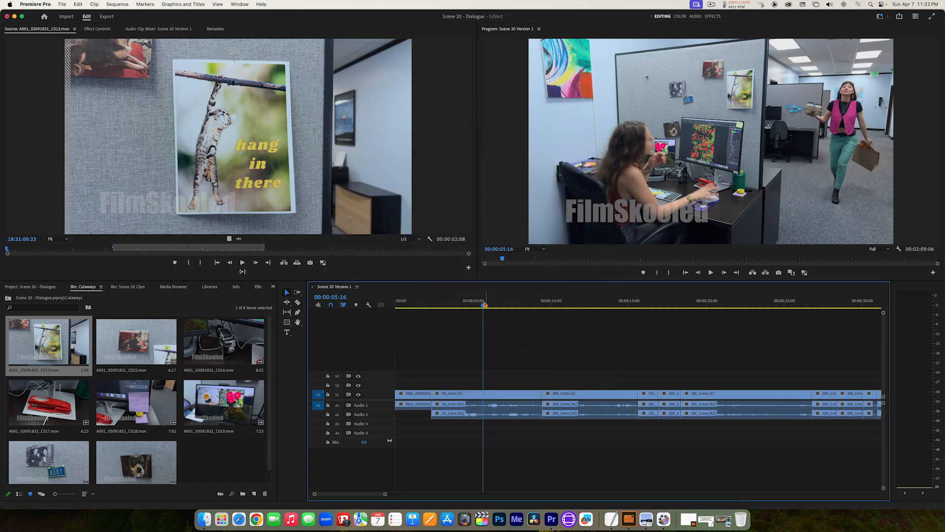
Snap the playhead to the edit point at the end of the inserted poster clip, at 00:00:02:08.
left_click_drag(483, 304, 436, 304)
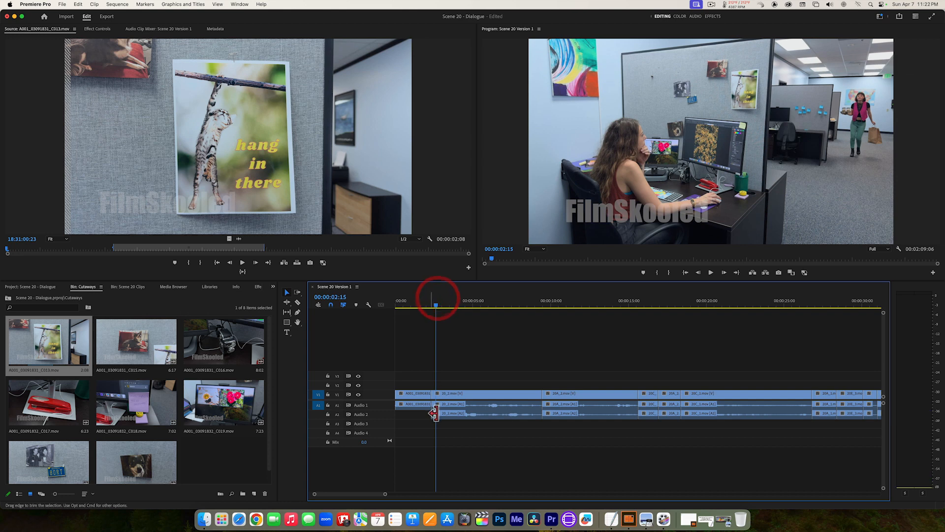
left_click(432, 306)
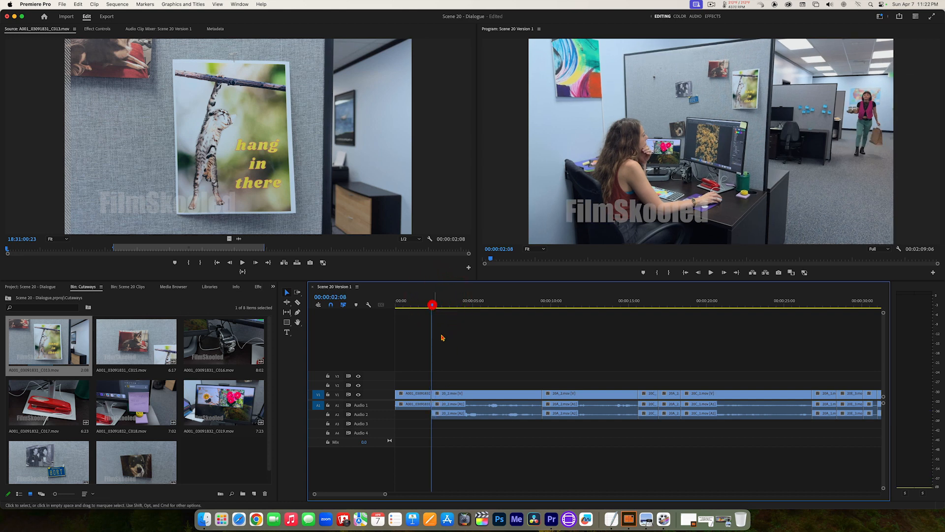
left_click(433, 305)
mouse_move(437, 307)
left_mouse_down()
mouse_move(543, 309)
mouse_move(434, 302)
left_mouse_up()
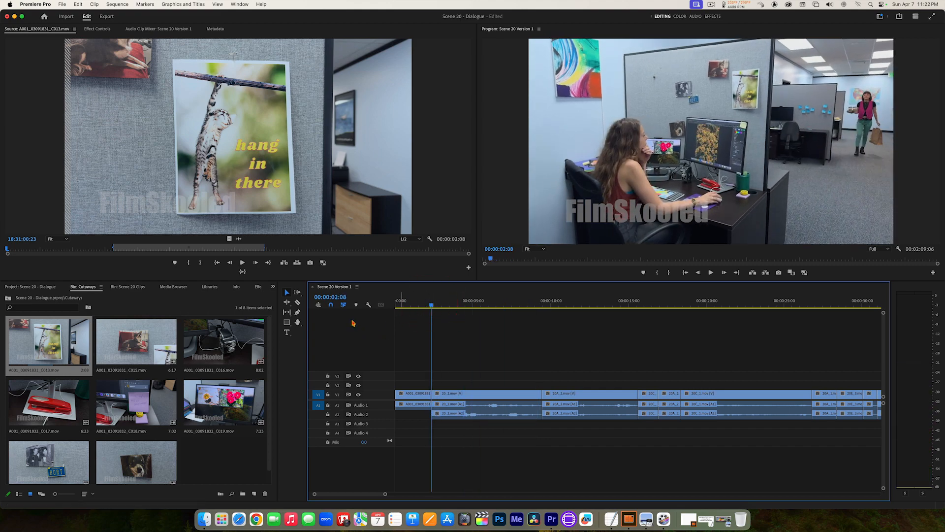
Try turning the timeline's Snap option off and back on.
left_click(331, 306)
left_click(332, 305)
left_click(331, 305)
left_click(331, 305)
left_click(330, 305)
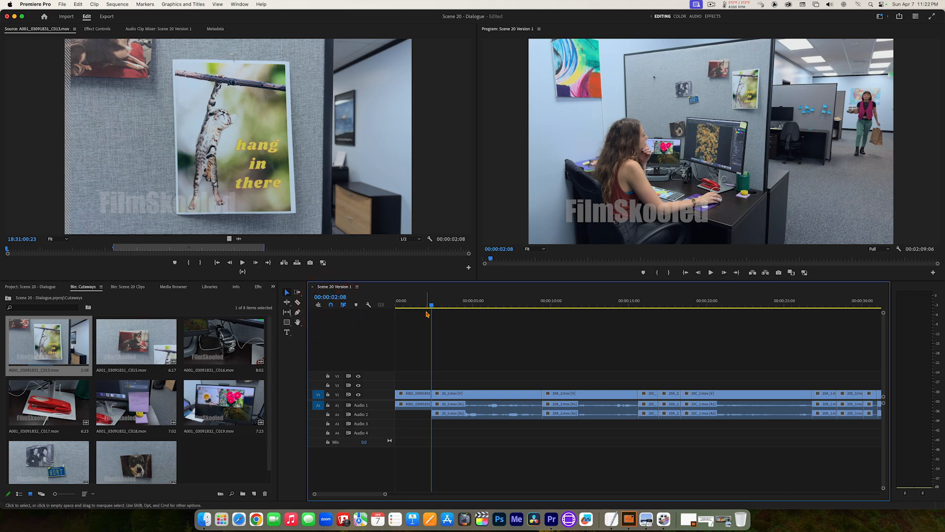
Scrub the playhead around the end of the poster clip and snap it to the edit point at 00:00:02:08.
mouse_move(427, 302)
left_mouse_down()
mouse_move(466, 308)
mouse_move(439, 306)
left_mouse_up()
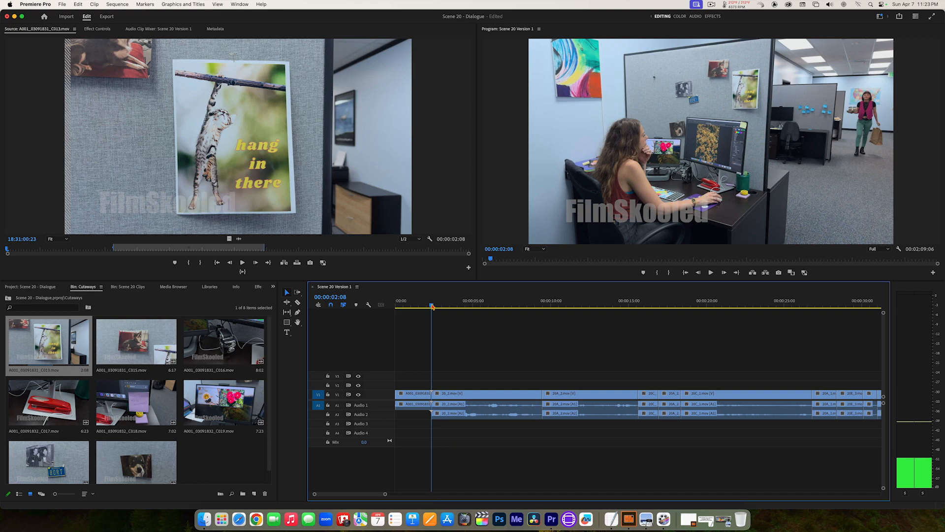
left_click(418, 356)
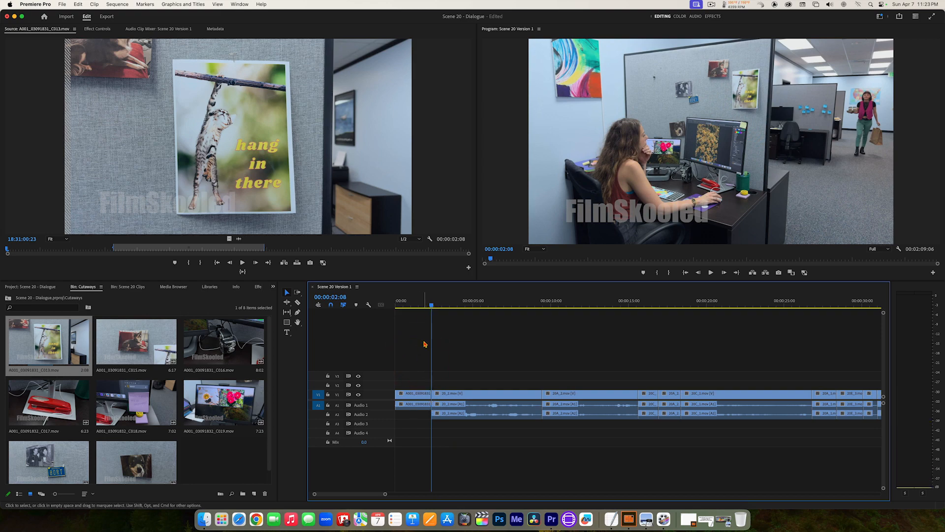
left_click_drag(421, 309, 431, 307)
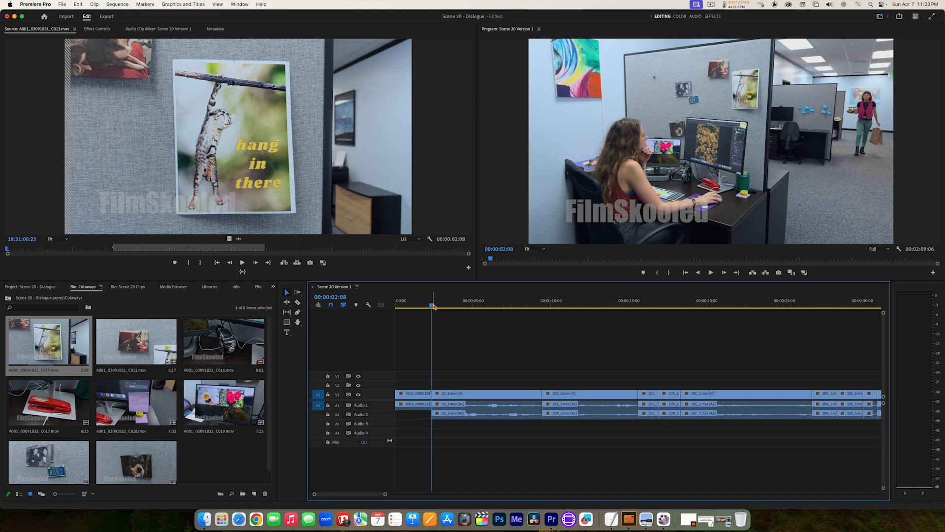
left_click_drag(433, 306, 490, 311)
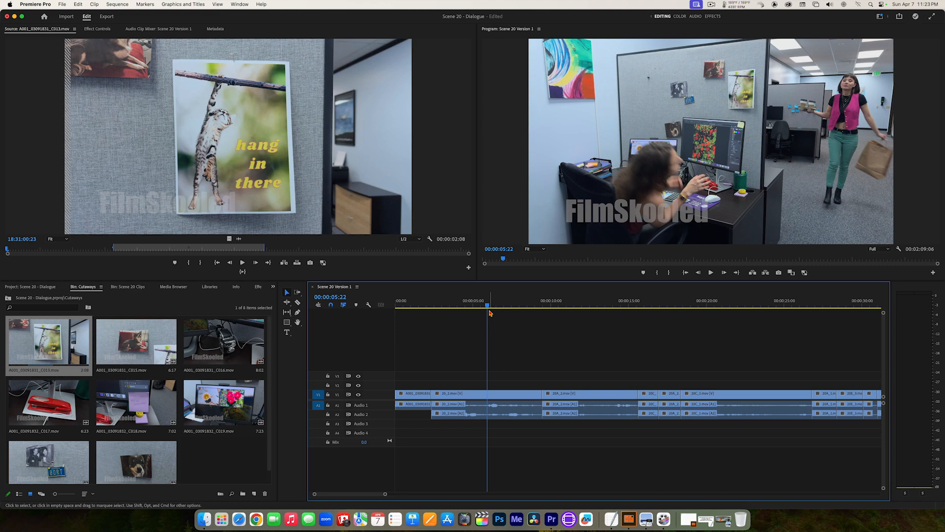
left_click(431, 306)
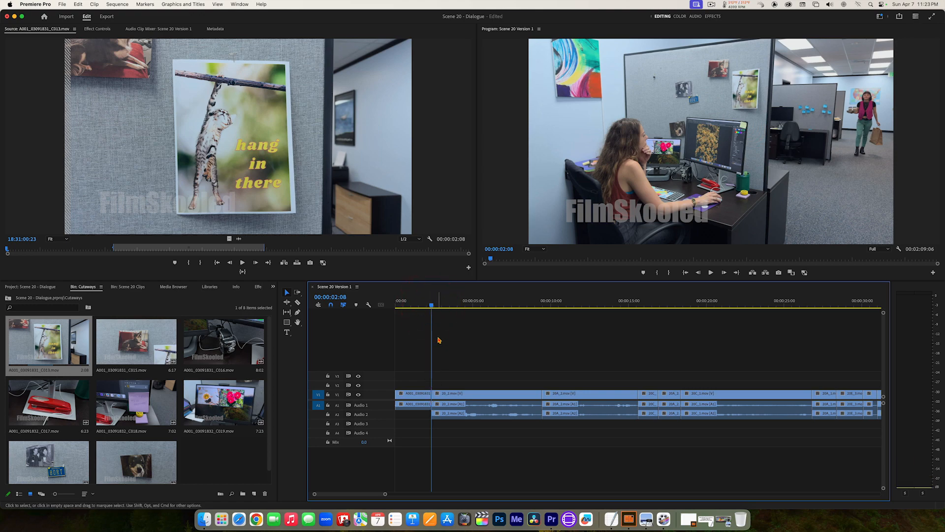
Jump the playhead forward and back through the sequence's edit points, finishing on the one at 00:00:02:08.
key("Down")
key("Down")
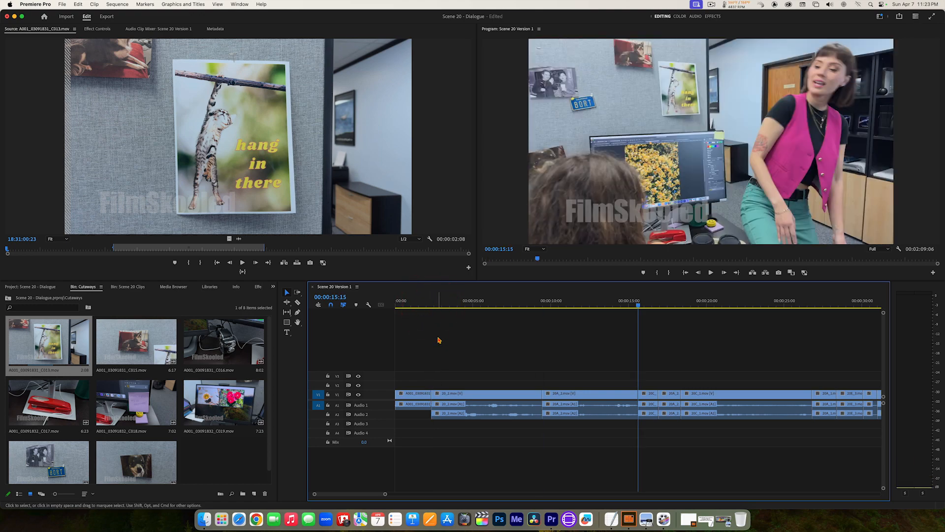
key("Up")
key("Up")
key("Up")
key("Down")
key("Up")
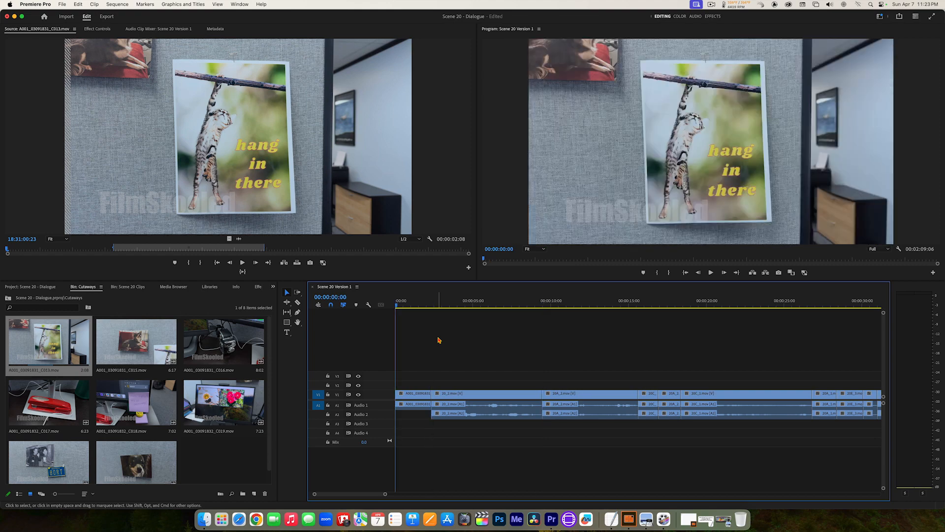
key("Down")
key("Down")
key("Down")
key("Down")
key("Up")
key("Up")
key("Up")
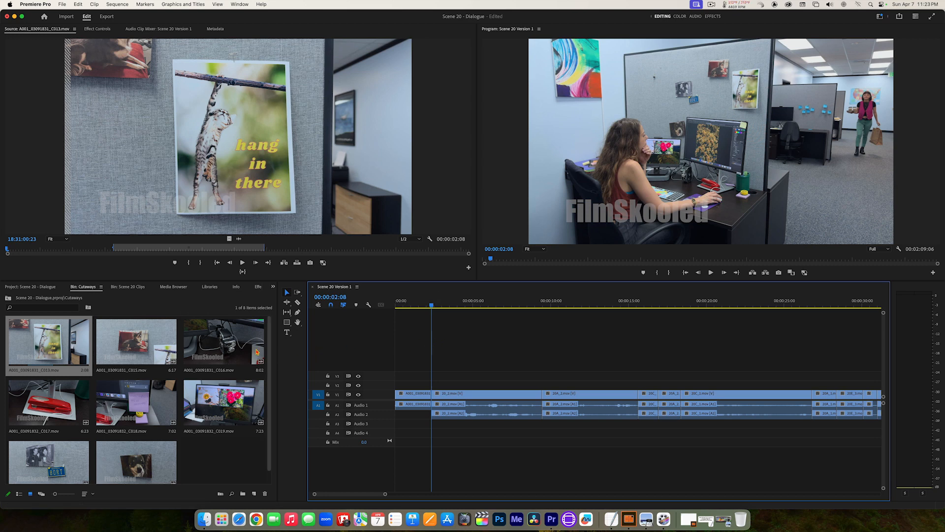
Mark the stapler clip A001_03091832_C017.mov from 18:32:08:10 to 18:32:10:08 and insert it at 00:00:02:08.
double_click(40, 400)
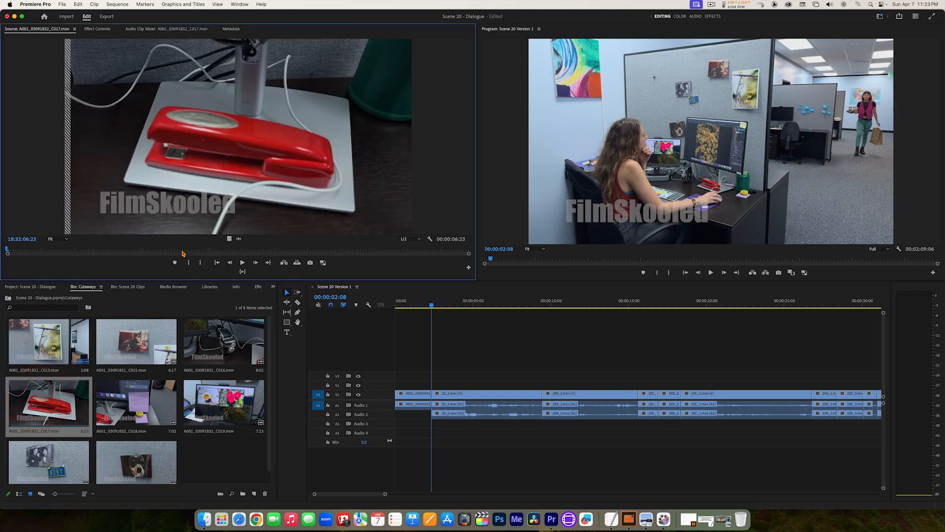
left_click_drag(185, 249, 103, 243)
left_click(104, 244)
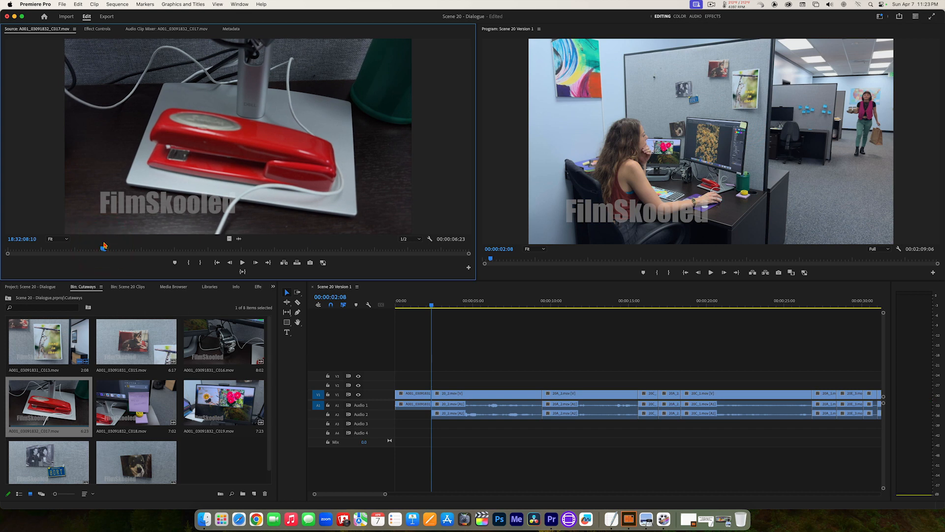
key("i")
key("space")
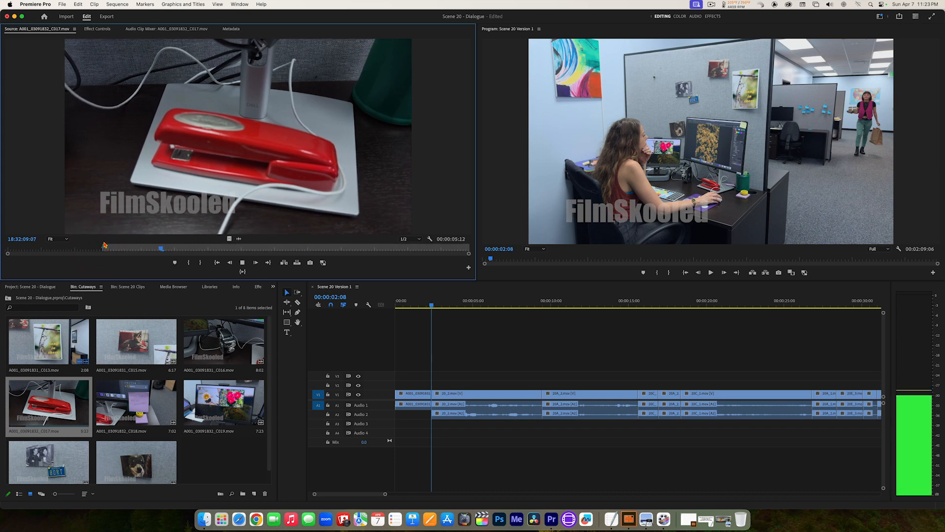
key("space")
key("o")
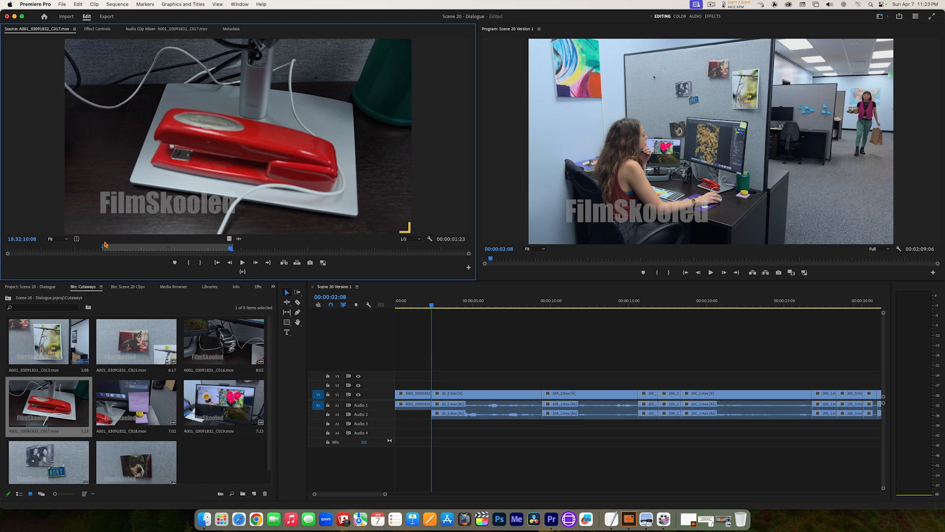
left_click(284, 264)
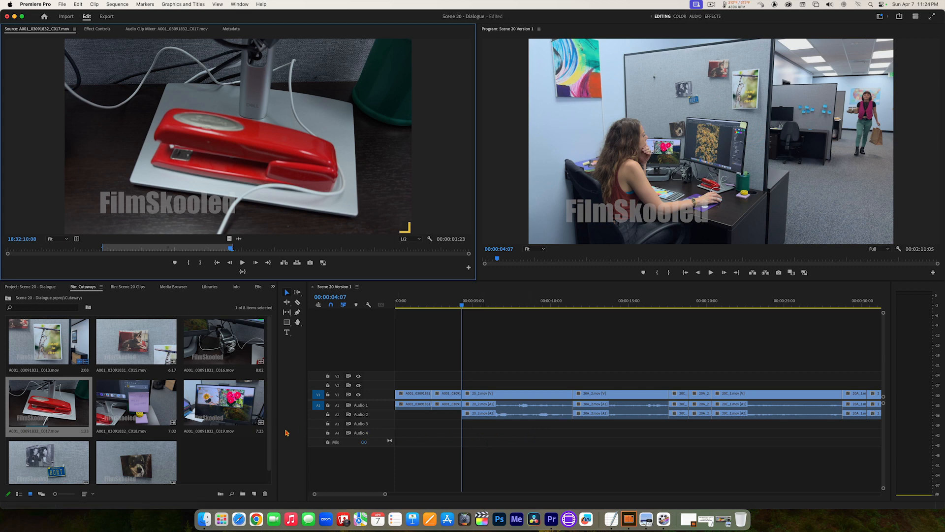
Preview the computer monitor clip A001_03091832_C019.mov as a possible cutaway.
left_click(227, 400)
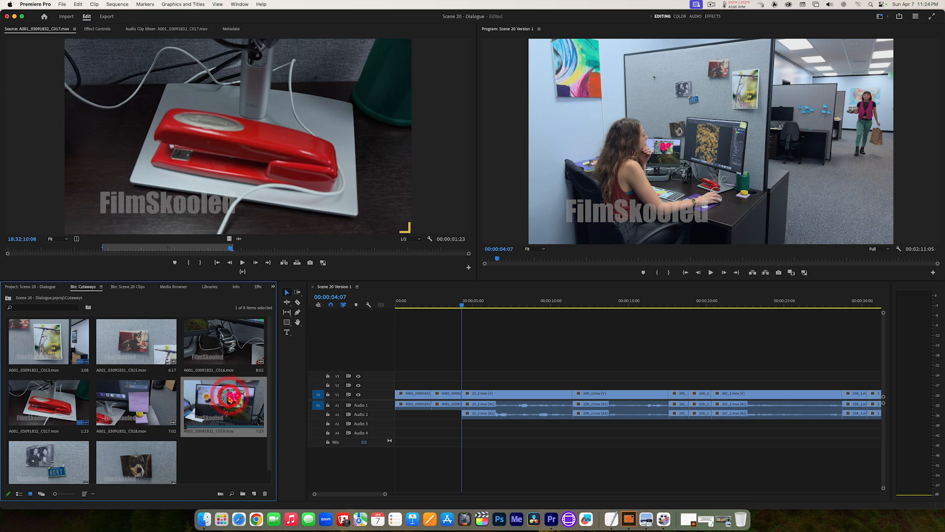
double_click(227, 400)
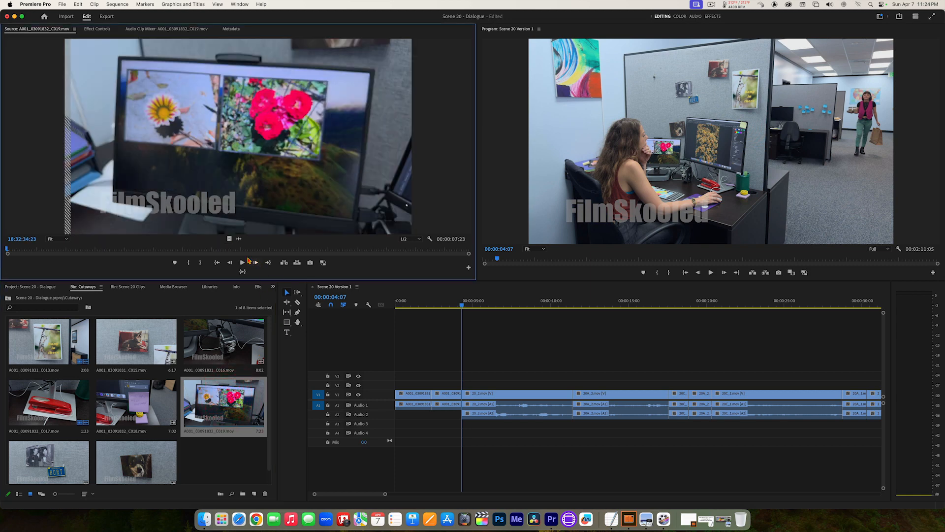
left_click_drag(245, 250, 123, 249)
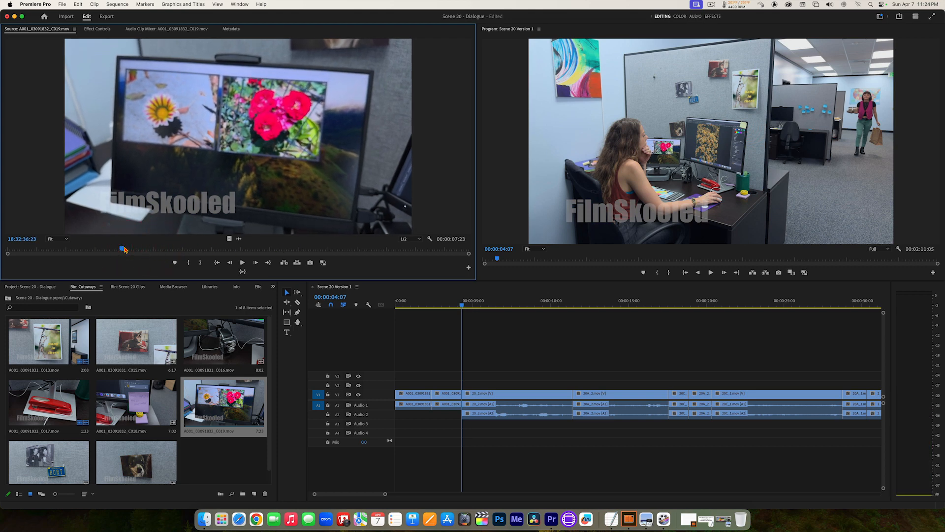
Mark the camera clip A001_03091831_C016.mov from 18:31:57:18 to 18:32:00:00 and insert it at 00:00:04:07.
double_click(235, 345)
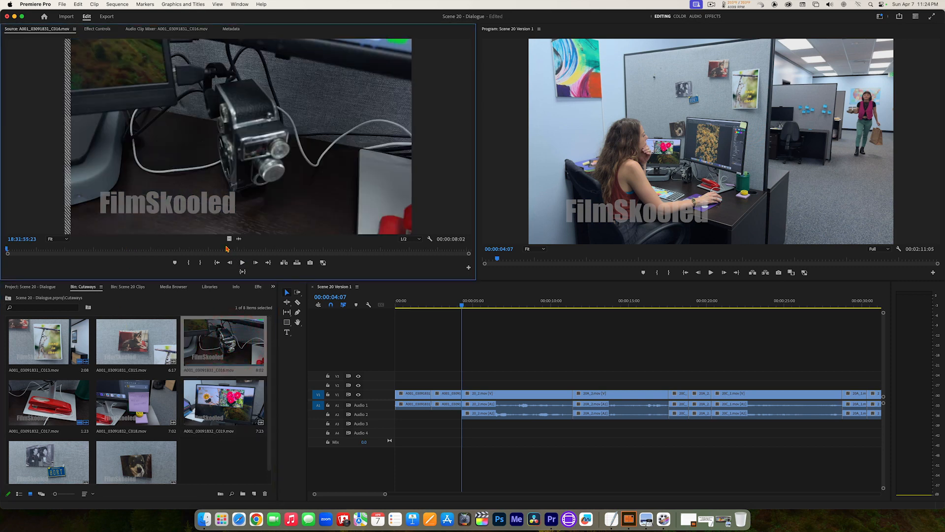
left_click_drag(227, 248, 109, 243)
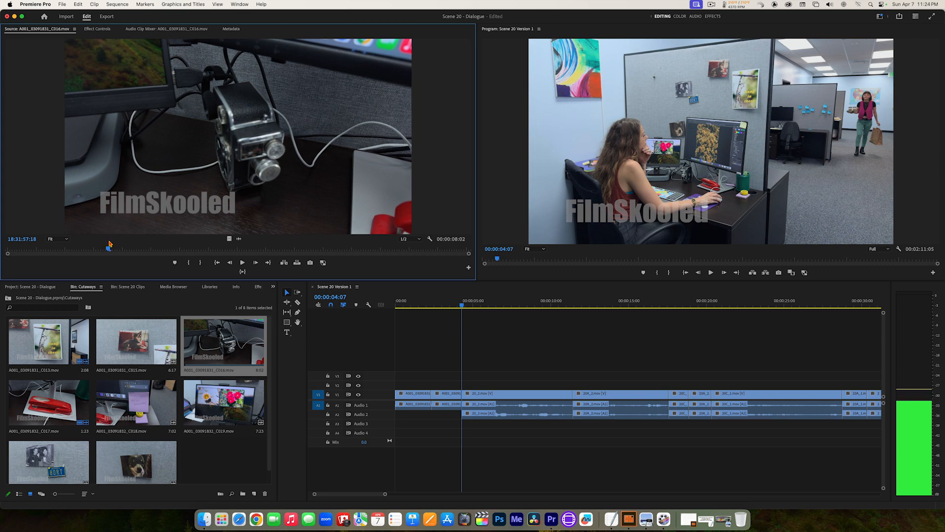
key("i")
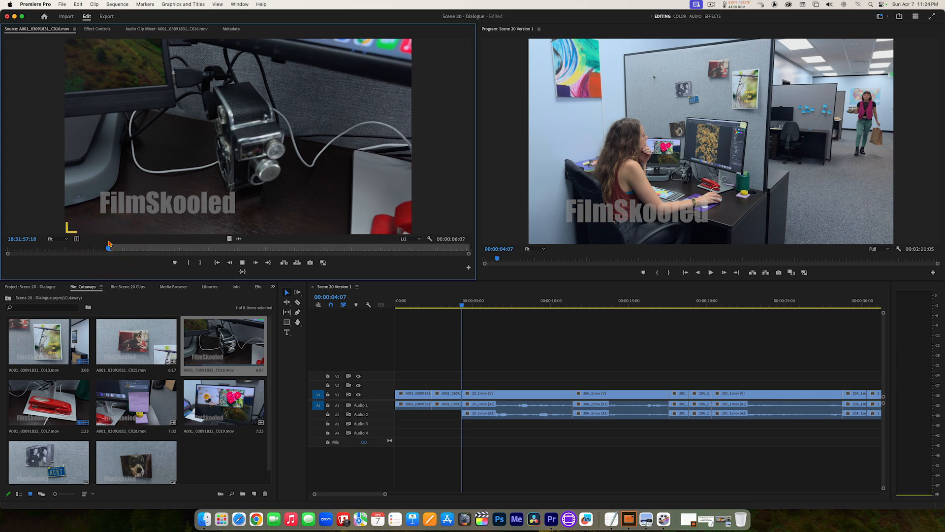
key("space")
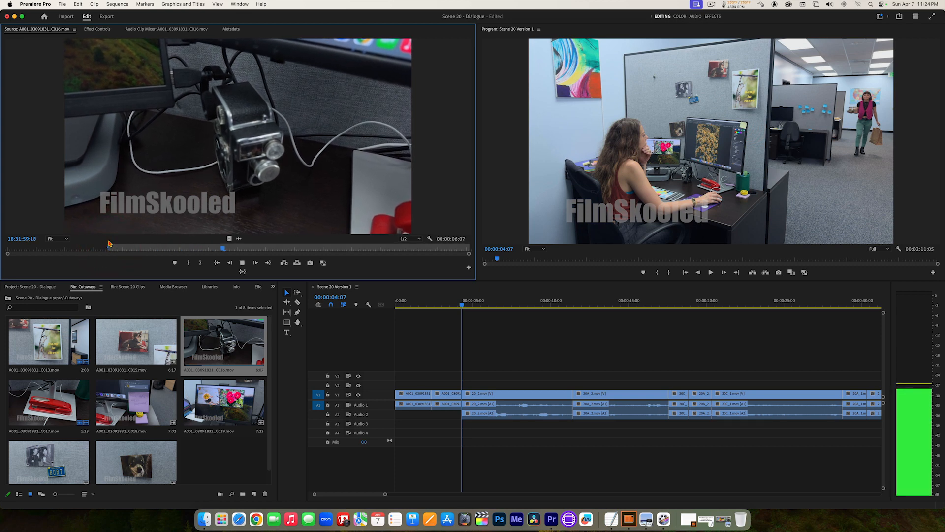
key("space")
key("o")
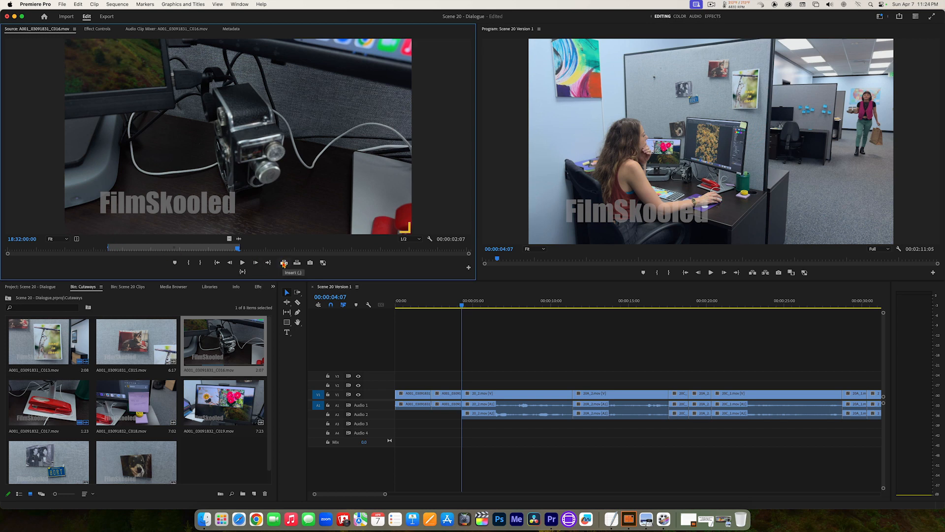
left_click(285, 263)
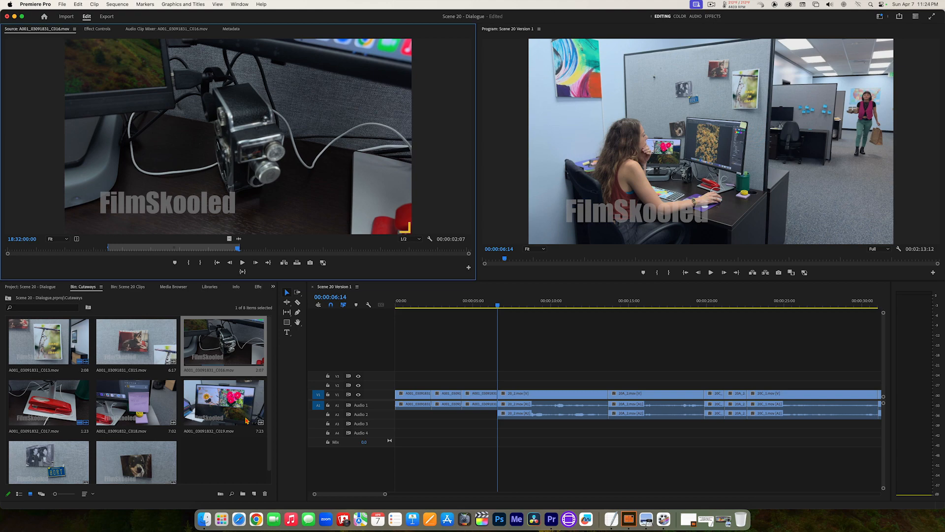
Mark the dog photo clip A001_03091831_C015.mov from 18:31:44:21 to 18:31:47:00 and insert it at 00:00:06:14 through the Program Monitor's Insert overlay.
double_click(138, 338)
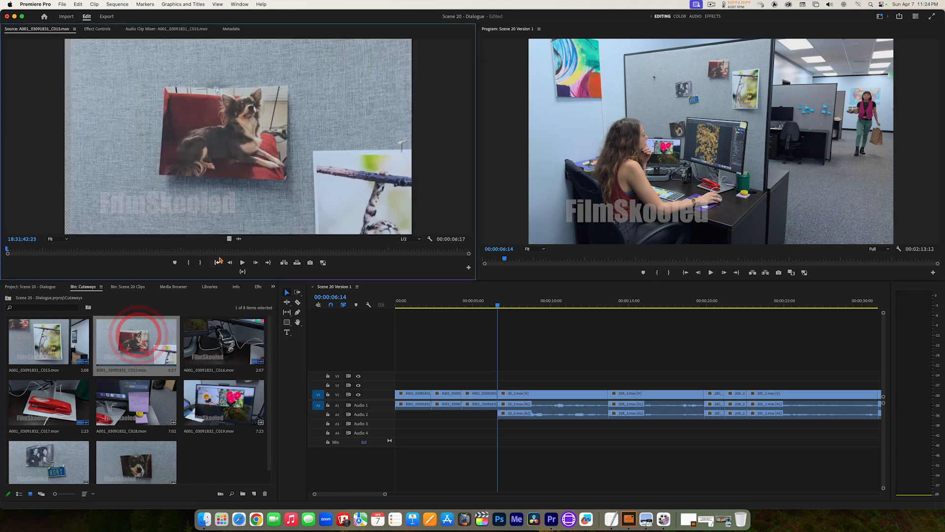
key("space")
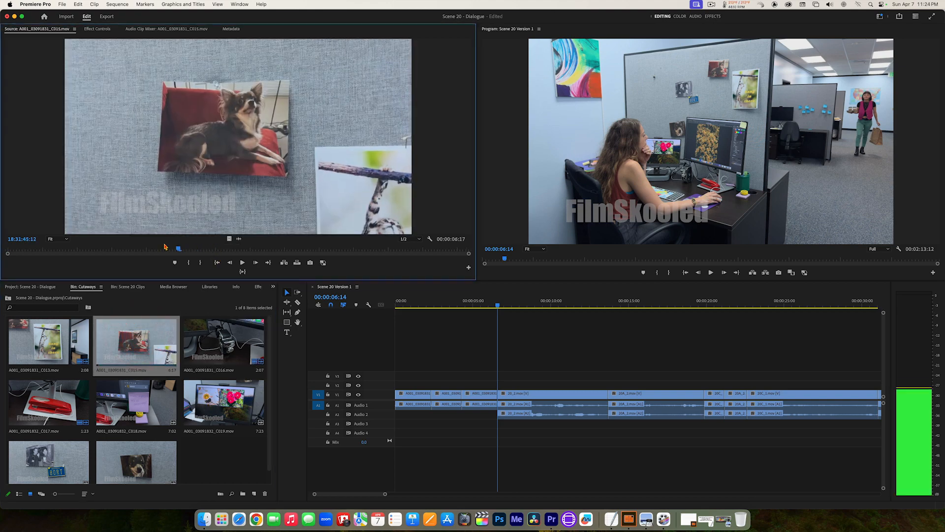
left_click(136, 245)
key("i")
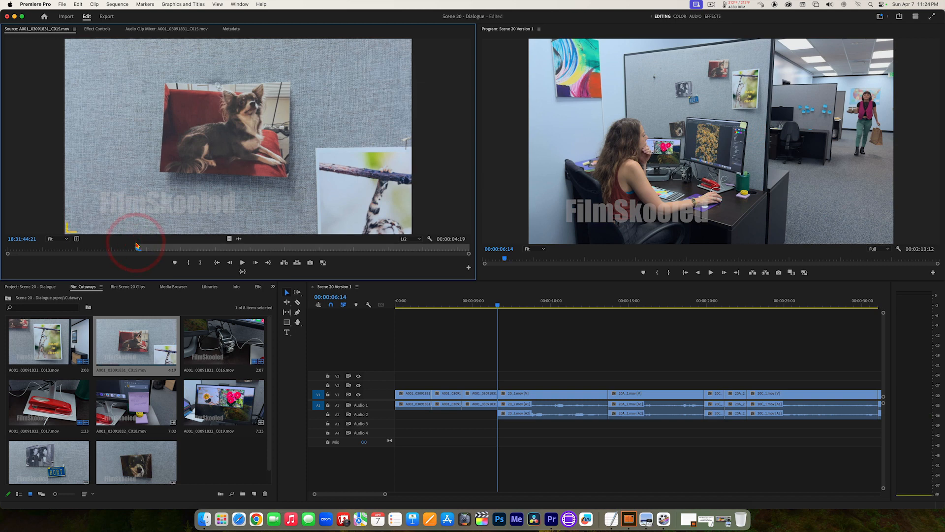
key("space")
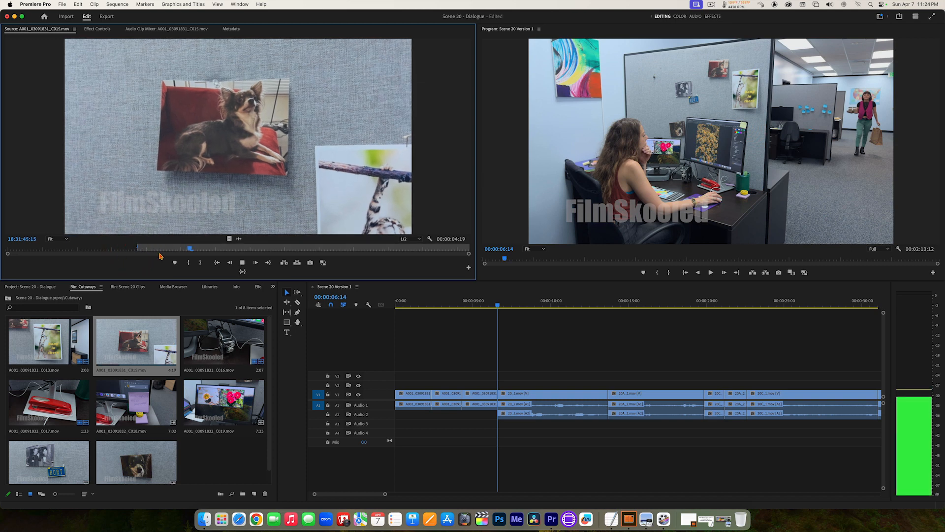
key("space")
key("o")
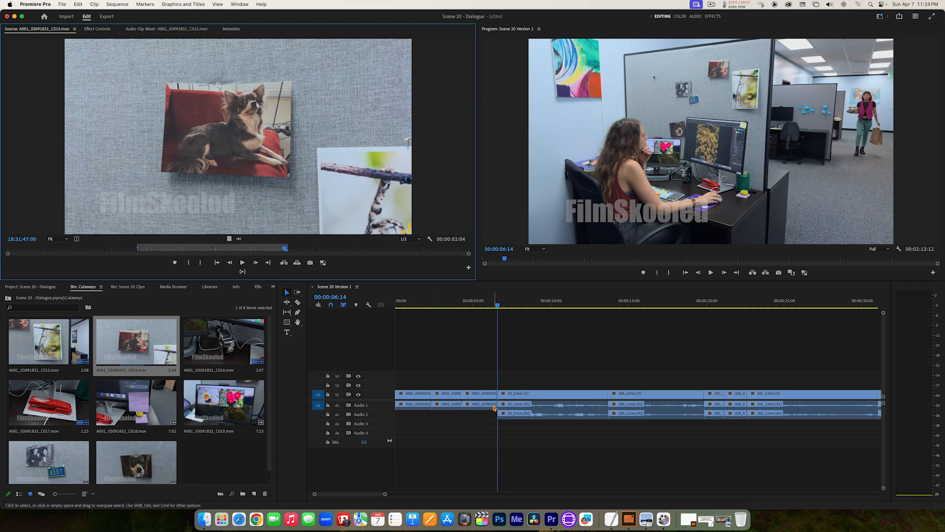
left_click_drag(237, 146, 613, 132)
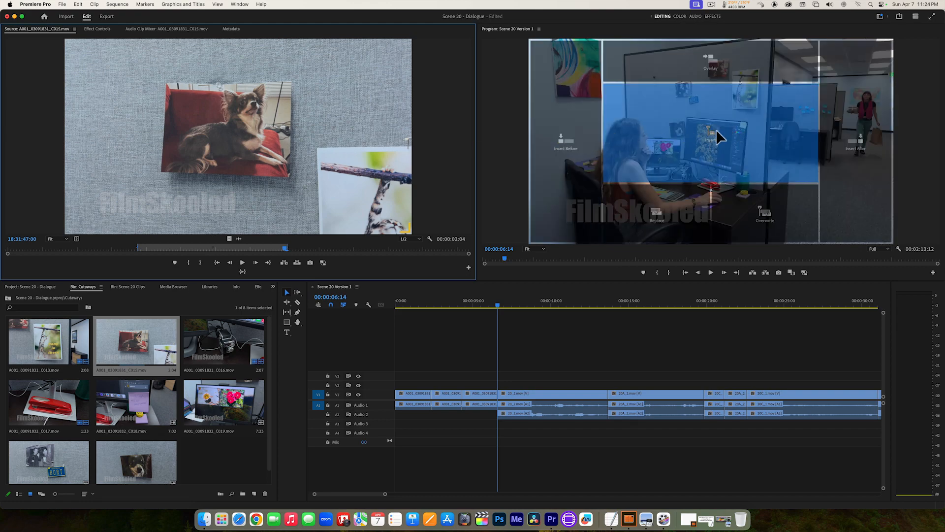
left_click_drag(721, 128, 721, 128)
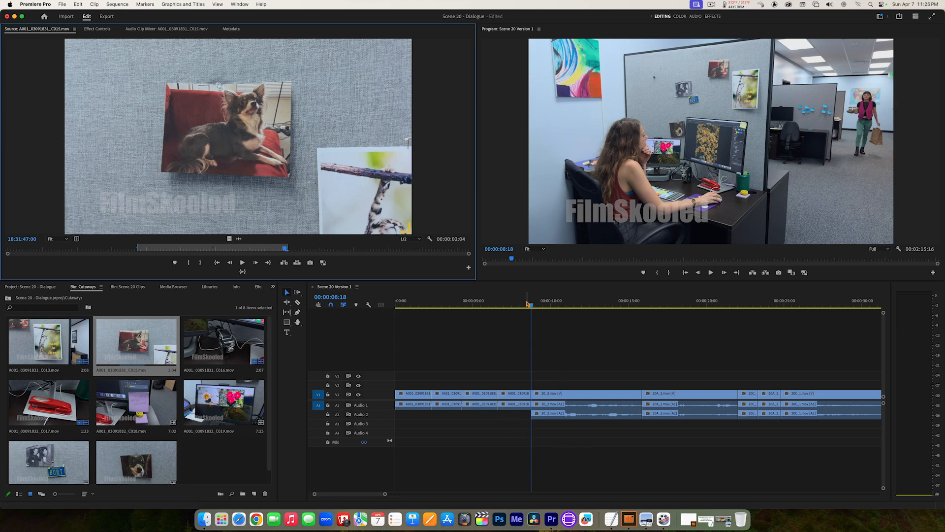
Play back the sequence from its start, and snap the playhead to the edit point after the last cutaway at 00:00:08:18.
left_click_drag(531, 304, 366, 297)
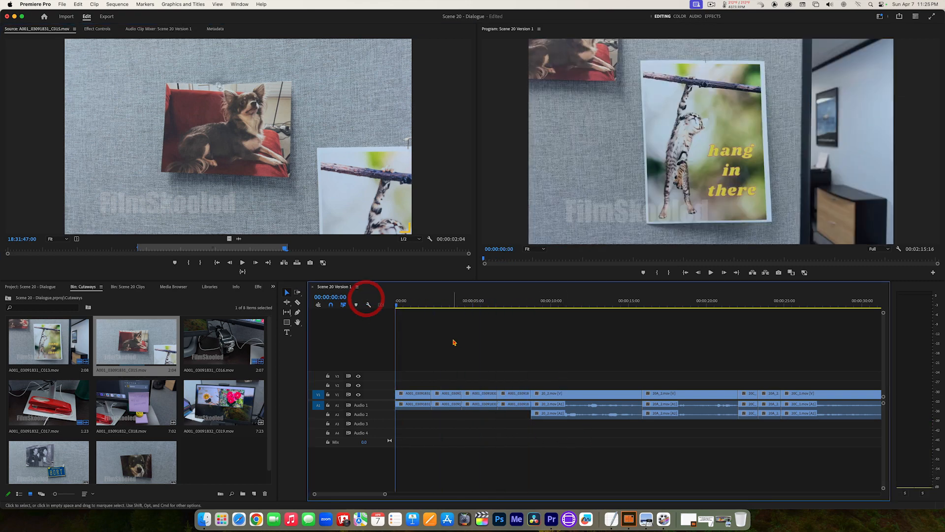
key("space")
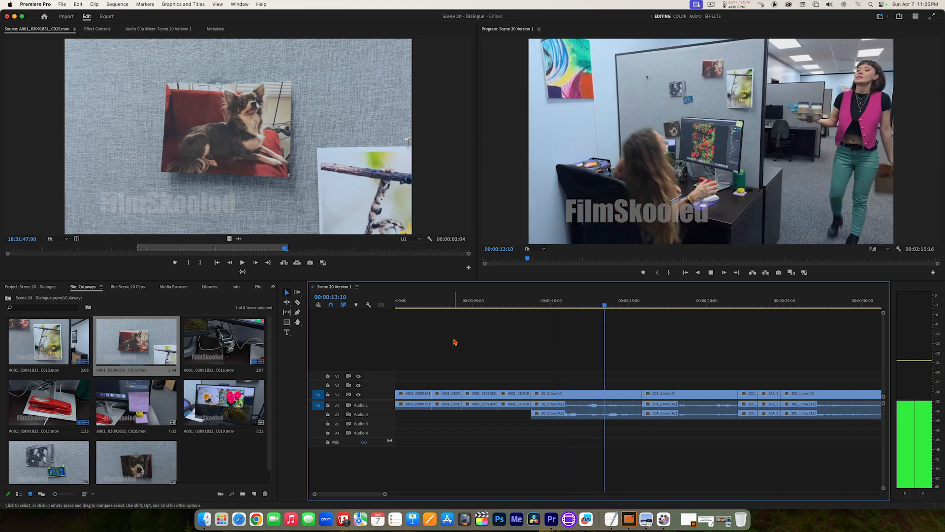
key("space")
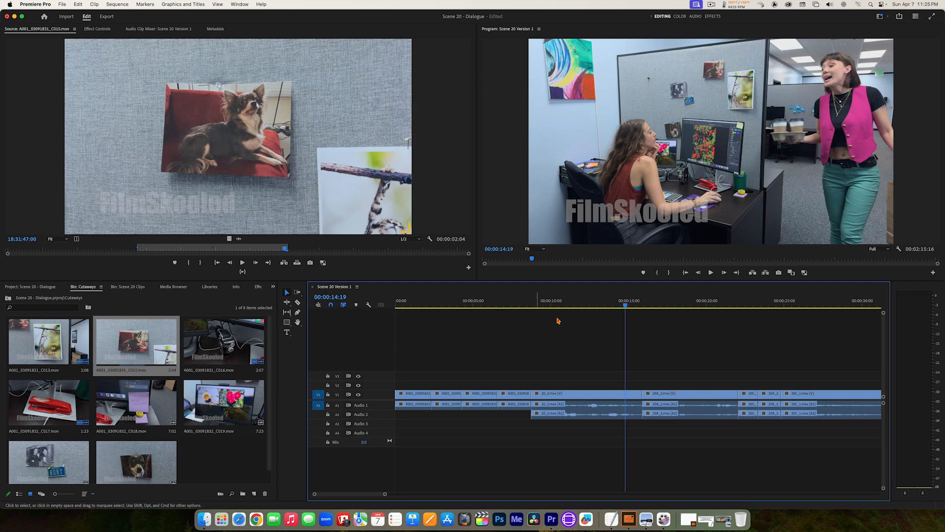
left_click_drag(570, 302, 532, 303)
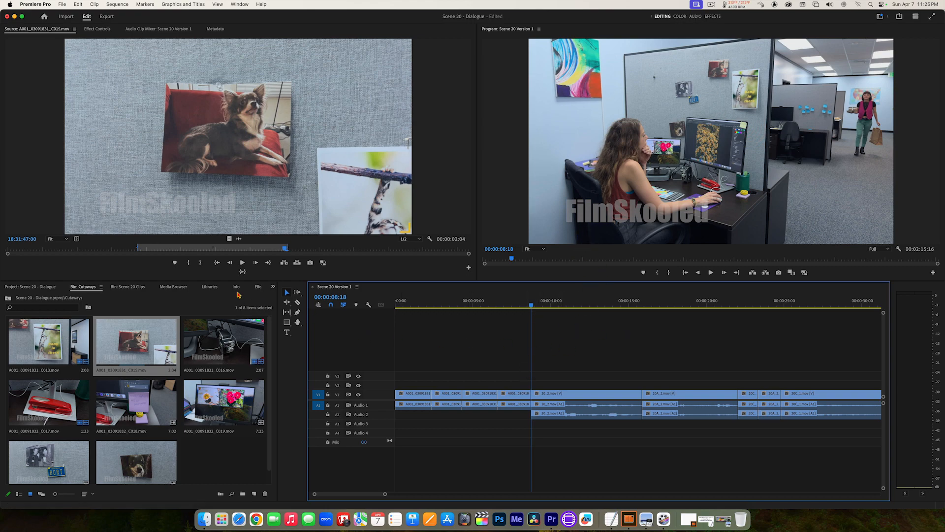
Open 20F_3.mov from the Scene 20 Clips bin and mark its In point at 18:57:10:13 on the walking feet.
left_click(128, 287)
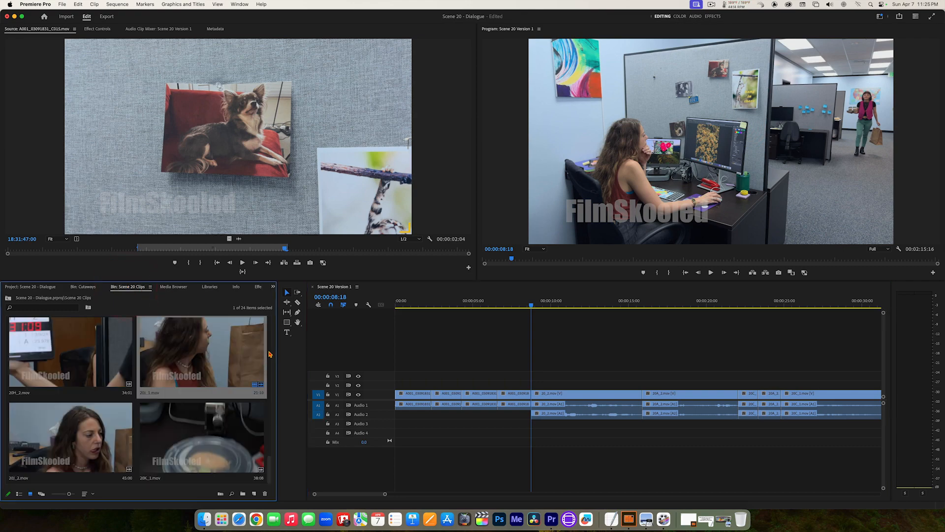
left_click_drag(270, 467, 268, 434)
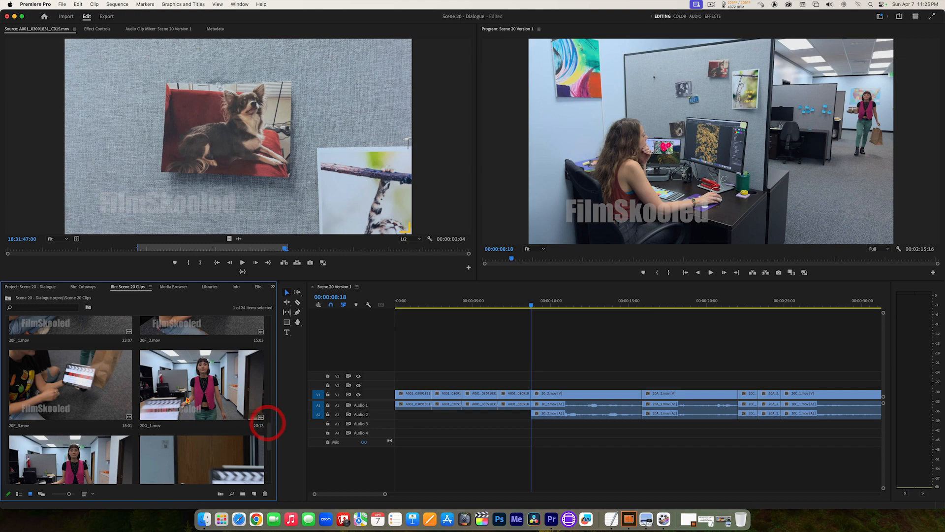
double_click(45, 385)
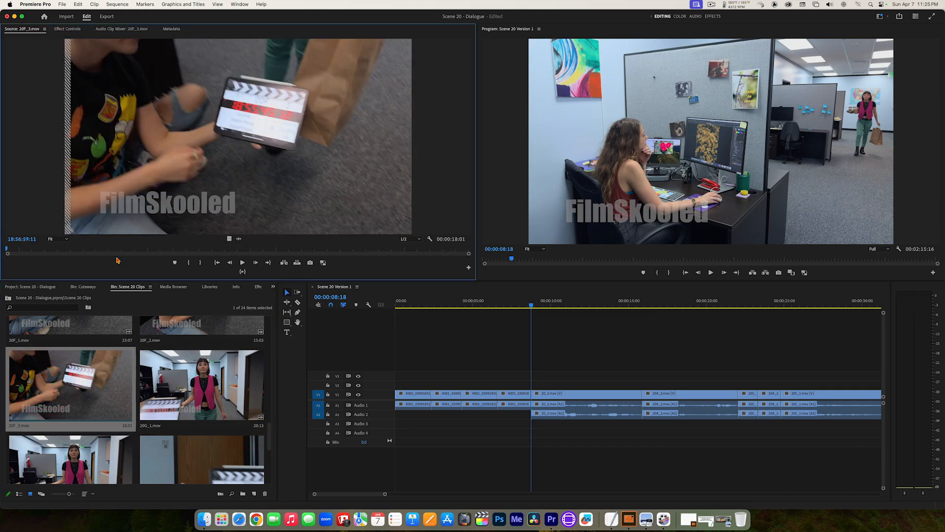
left_click_drag(97, 253, 290, 250)
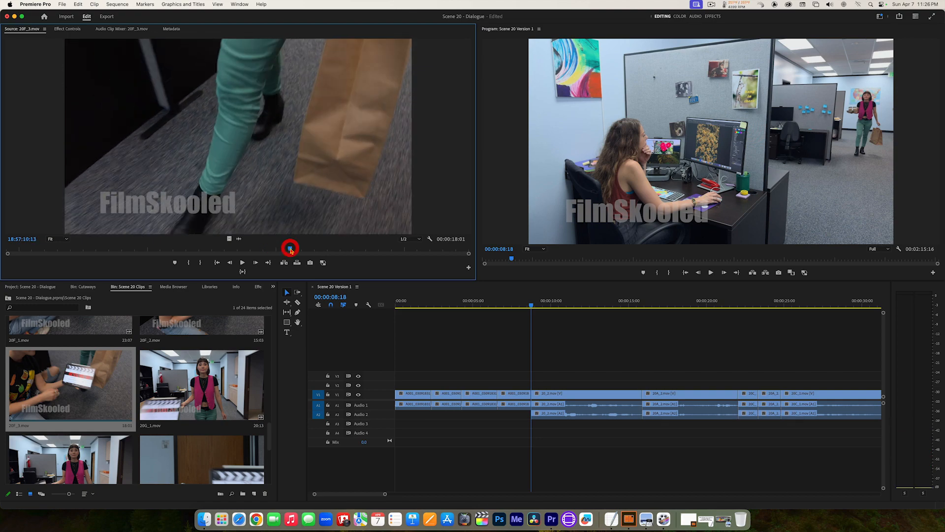
key("i")
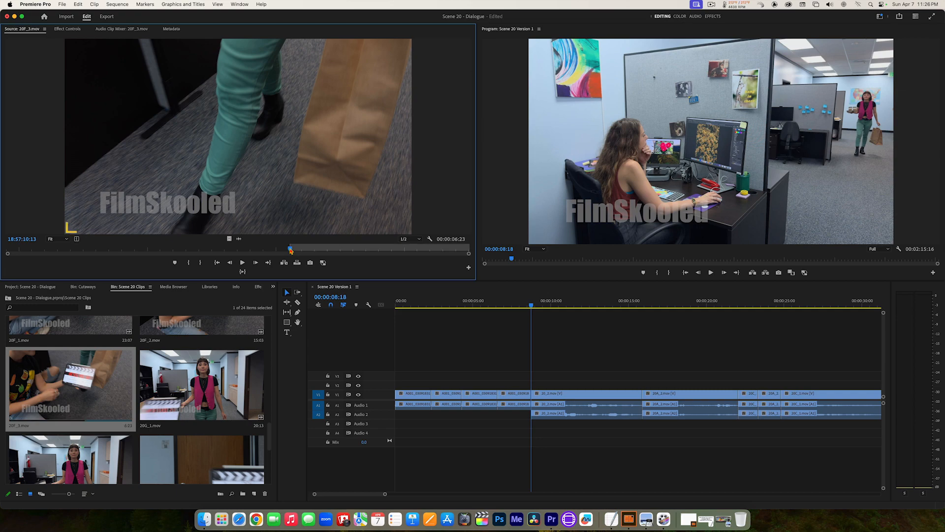
Play 20F_3.mov from the In point and mark its Out point at 18:57:13:08.
key("space")
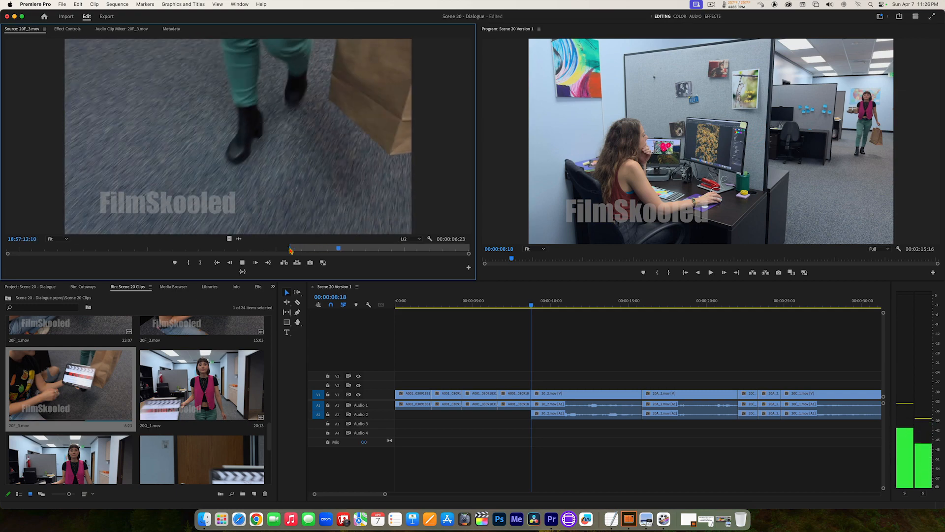
key("space")
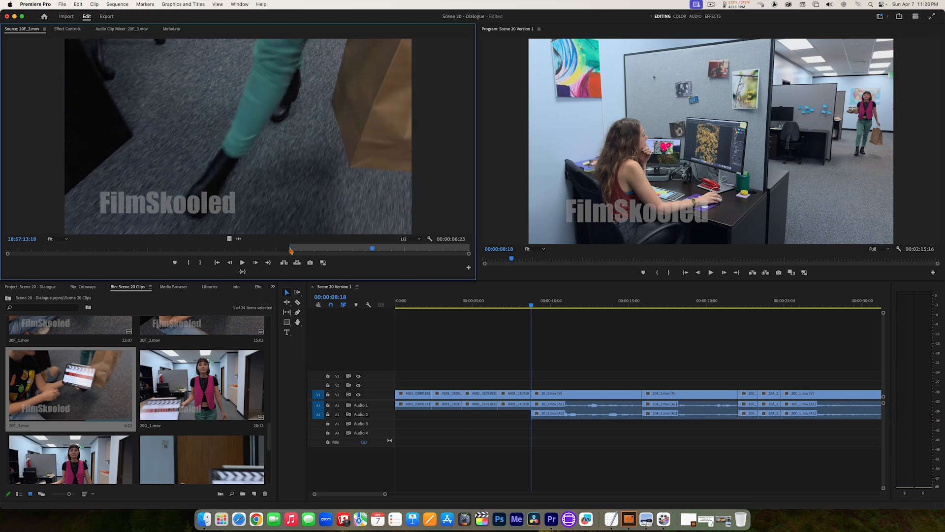
key("o")
key("Left")
key("Left")
key("Left")
key("Left")
key("Left")
key("Left")
key("Left")
key("Left")
key("Left")
key("Left")
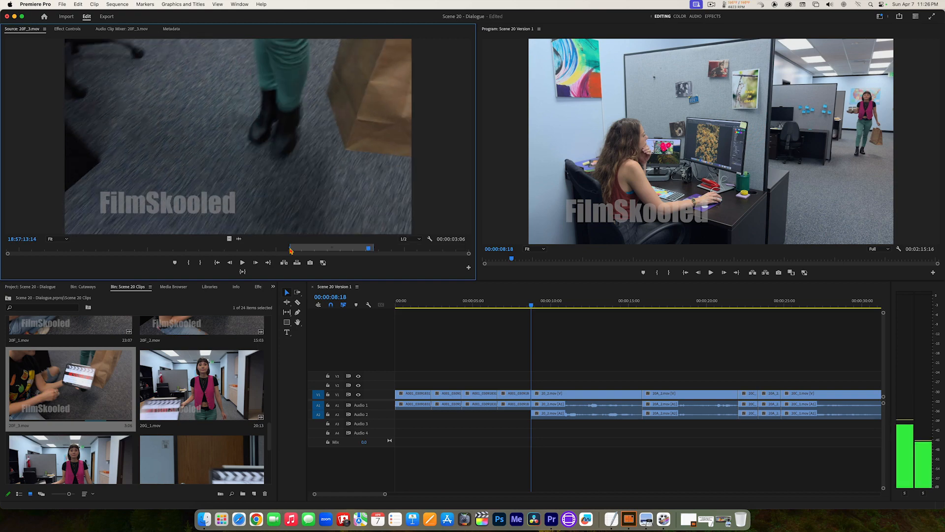
key("o")
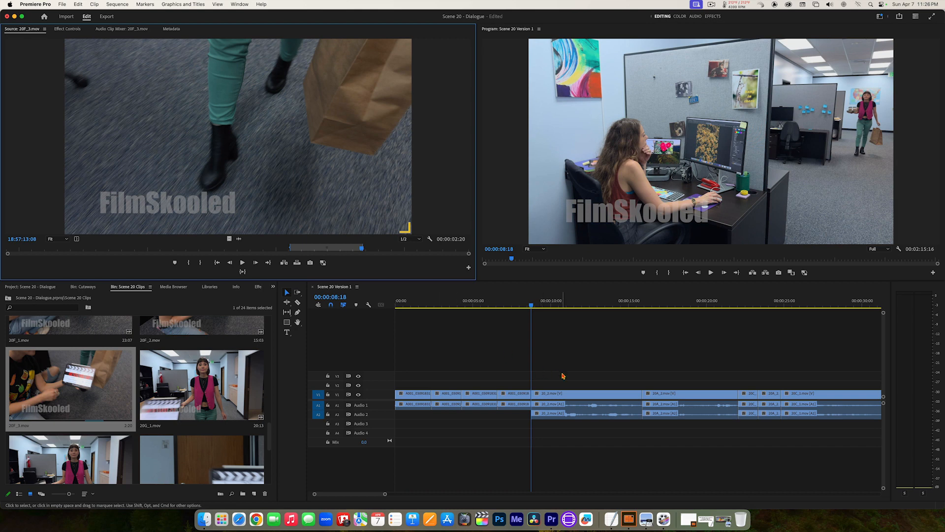
Try overwriting the sequence at 00:00:08:18 with the marked 20F_3.mov shot, and undo the edit after playback.
left_click(297, 263)
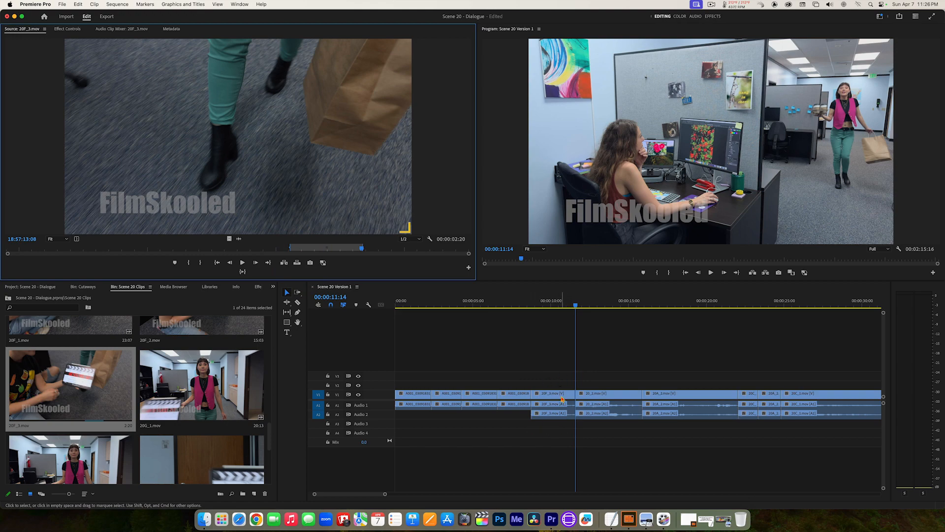
left_click_drag(556, 304, 498, 304)
key("space")
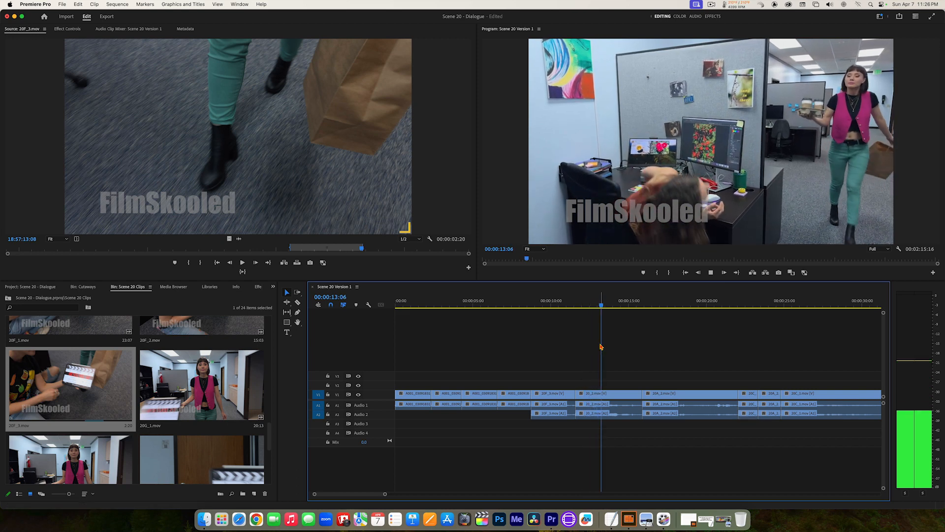
key("space")
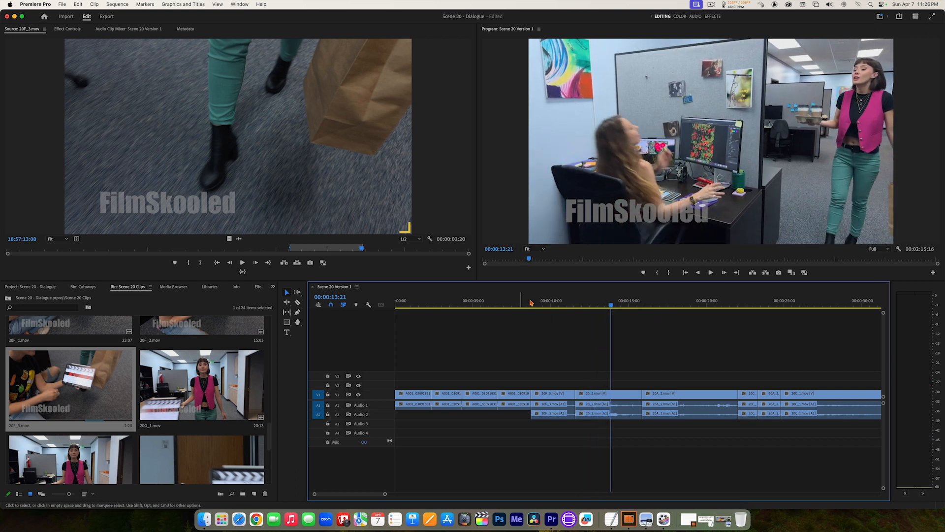
left_click_drag(566, 302, 527, 306)
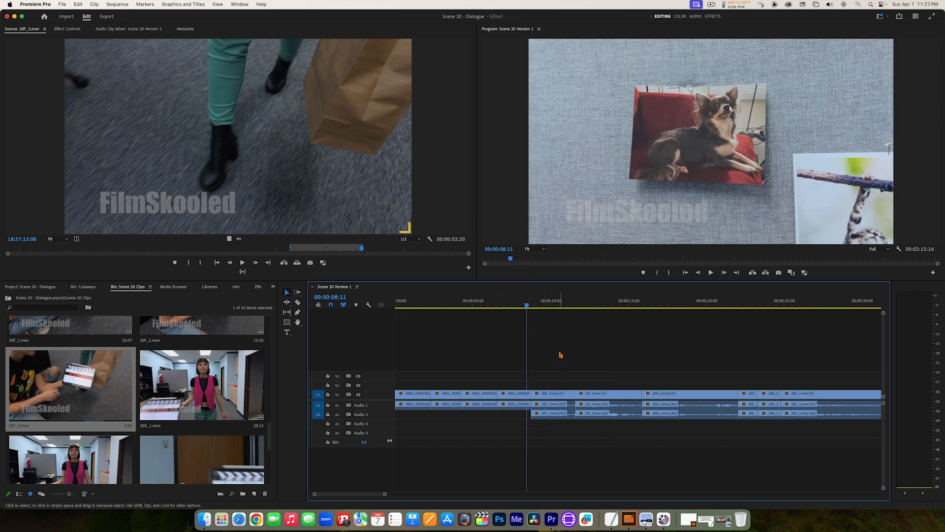
key("super+z")
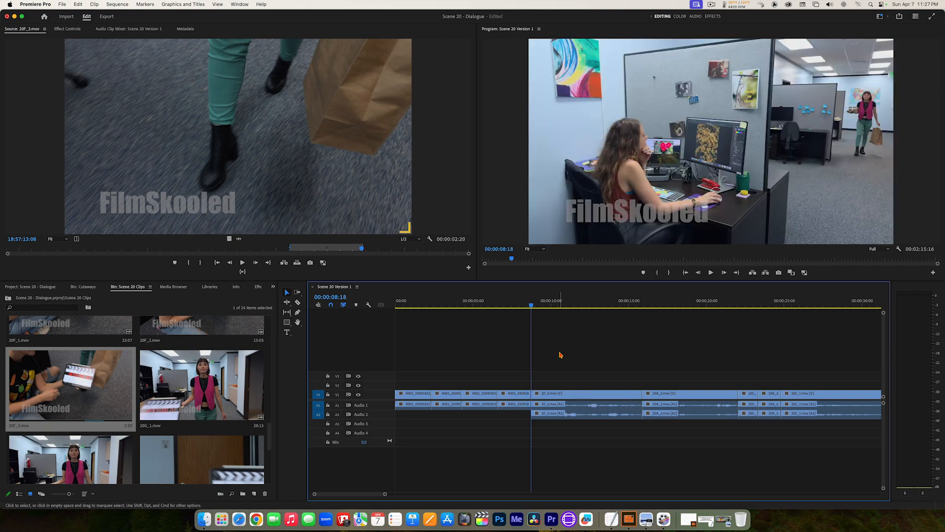
Insert the marked 20F_3.mov shot at 00:00:08:18 and play back the sequence from its start.
left_click(284, 263)
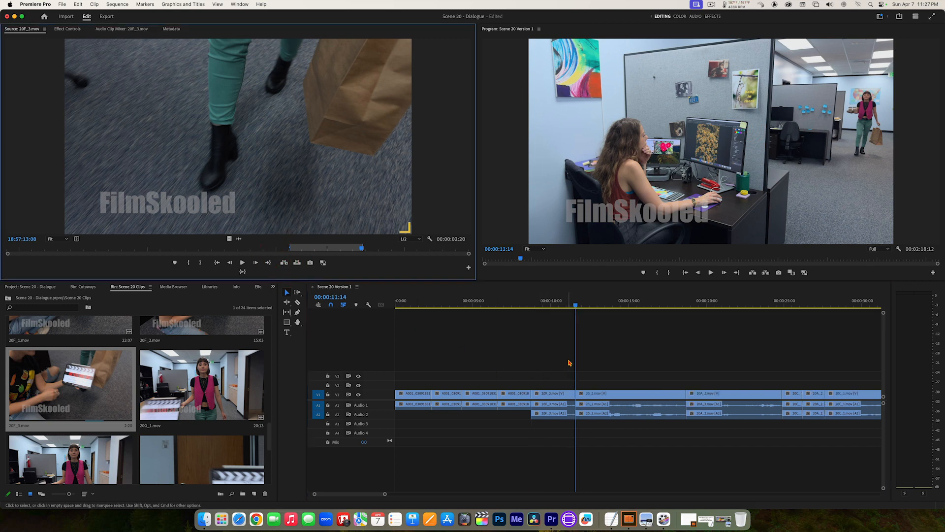
left_click_drag(575, 301, 411, 301)
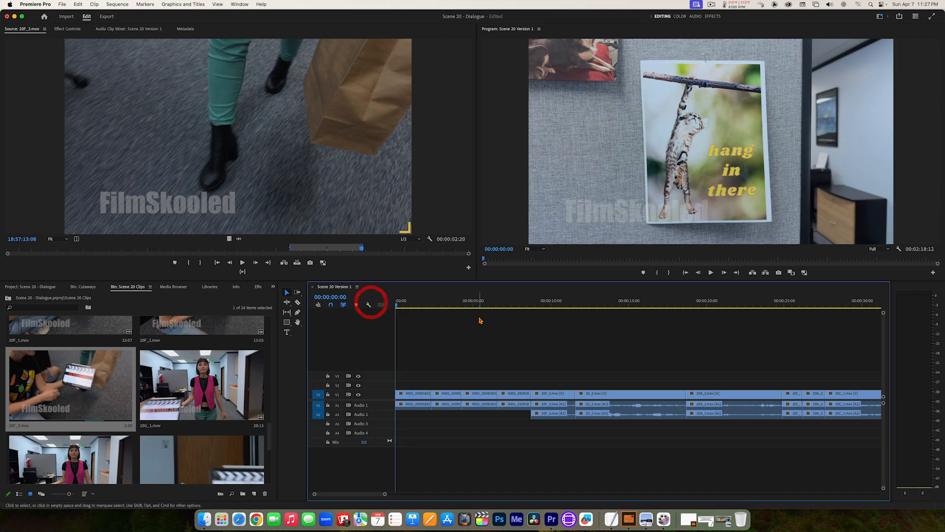
key("space")
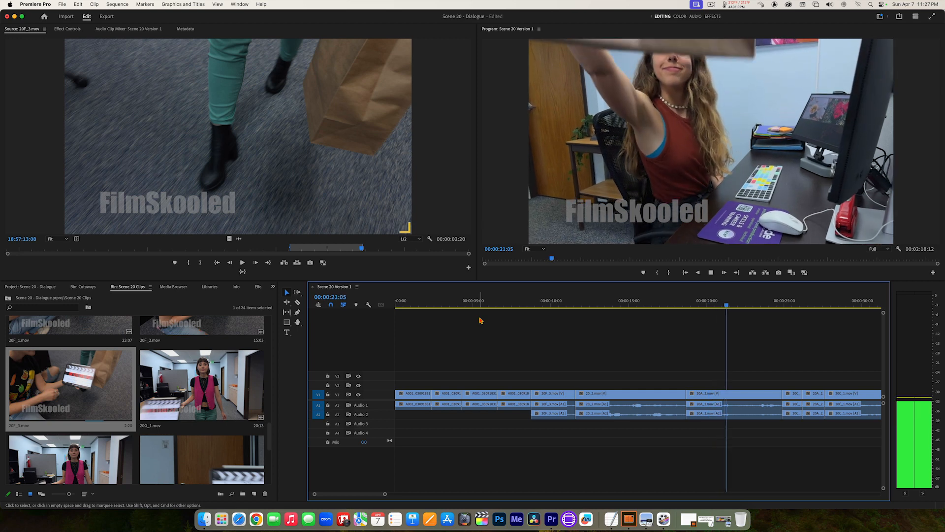
key("space")
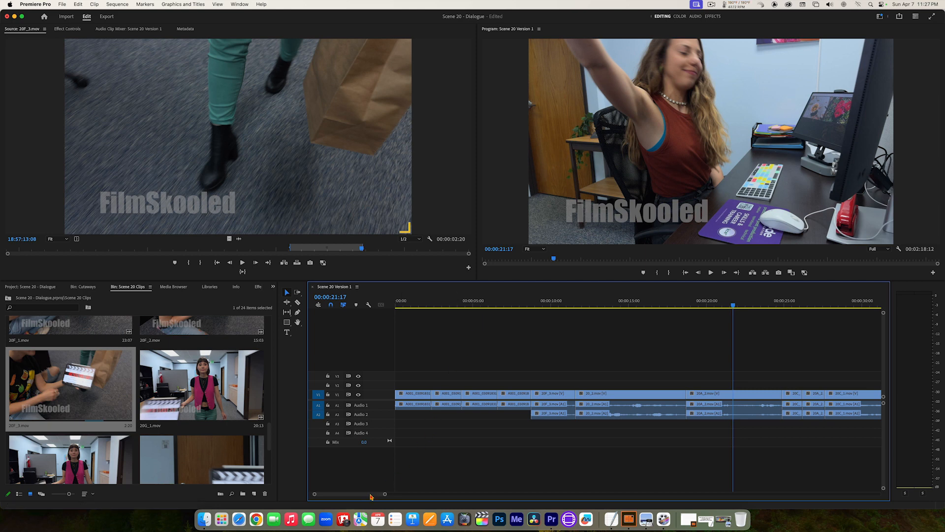
Play through the desk conversation and park the playhead at 00:00:31:14, during the standing woman's line.
left_click_drag(386, 496, 436, 506)
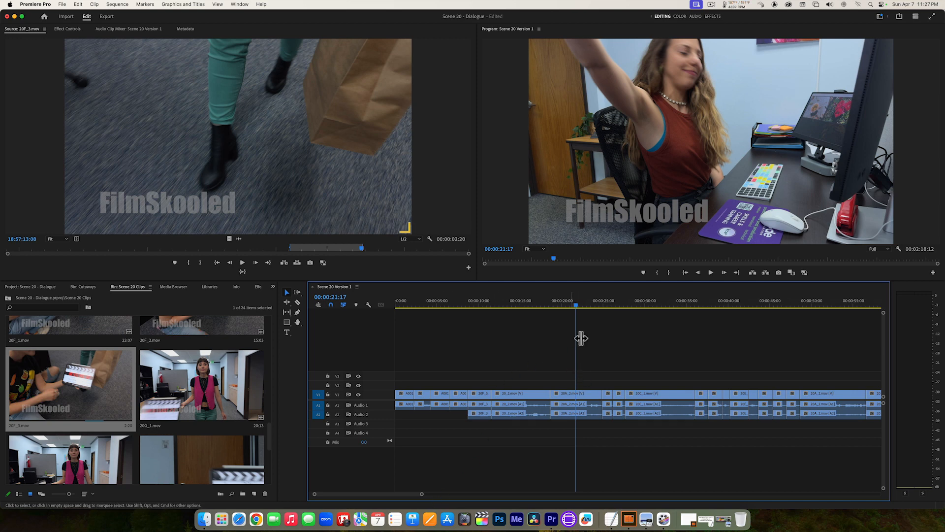
key("space")
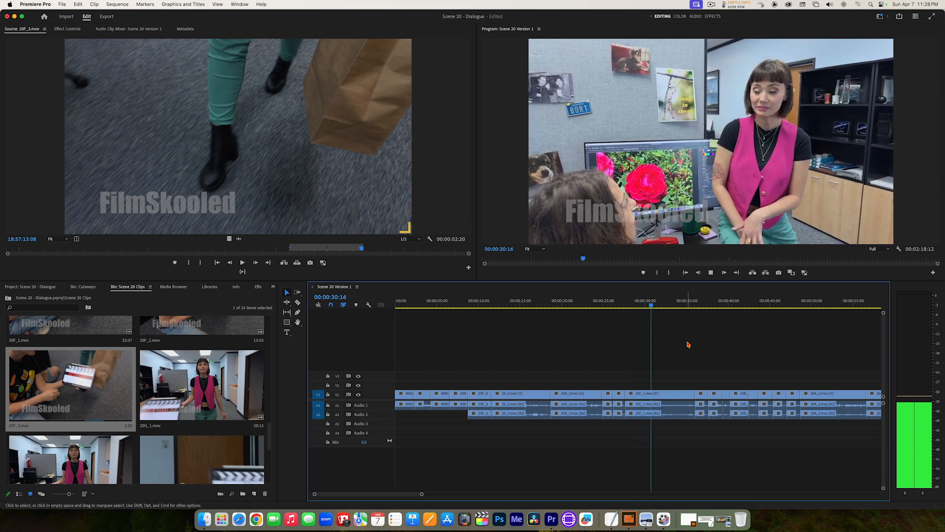
key("space")
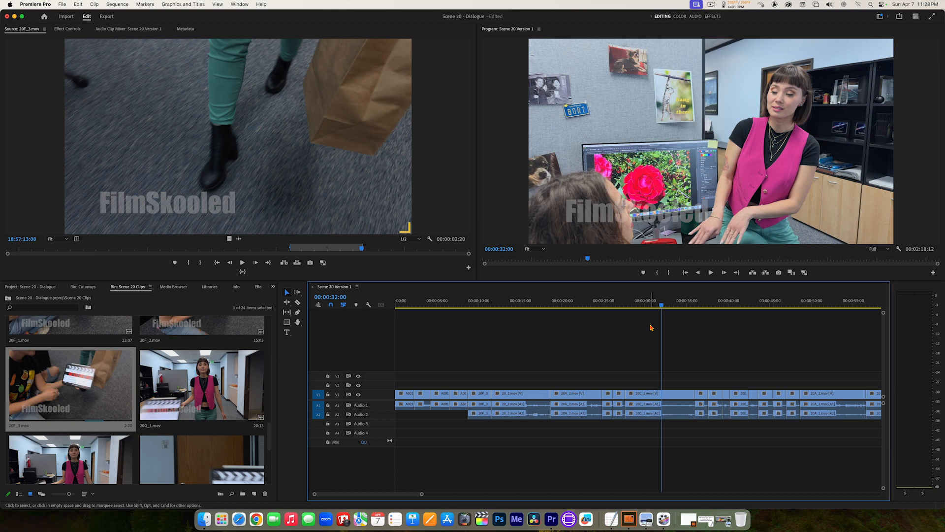
left_click_drag(657, 304, 626, 305)
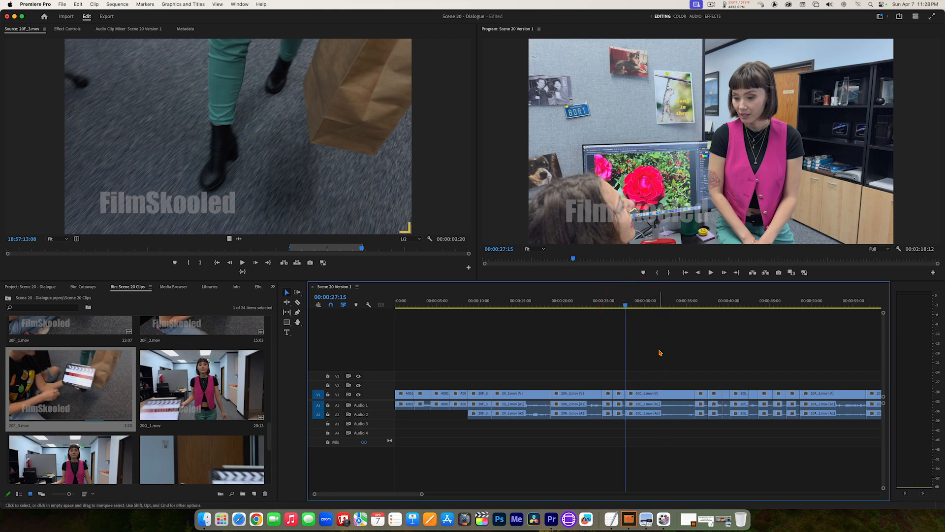
key("space")
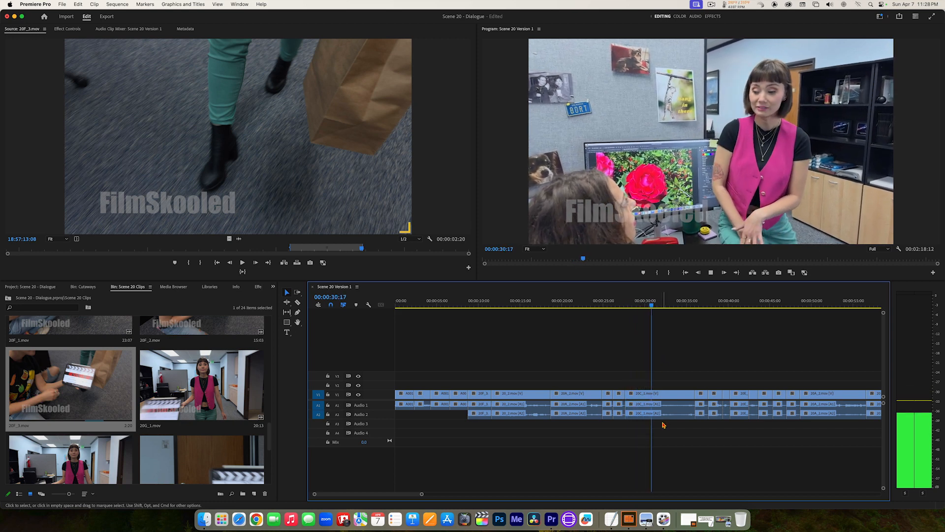
key("space")
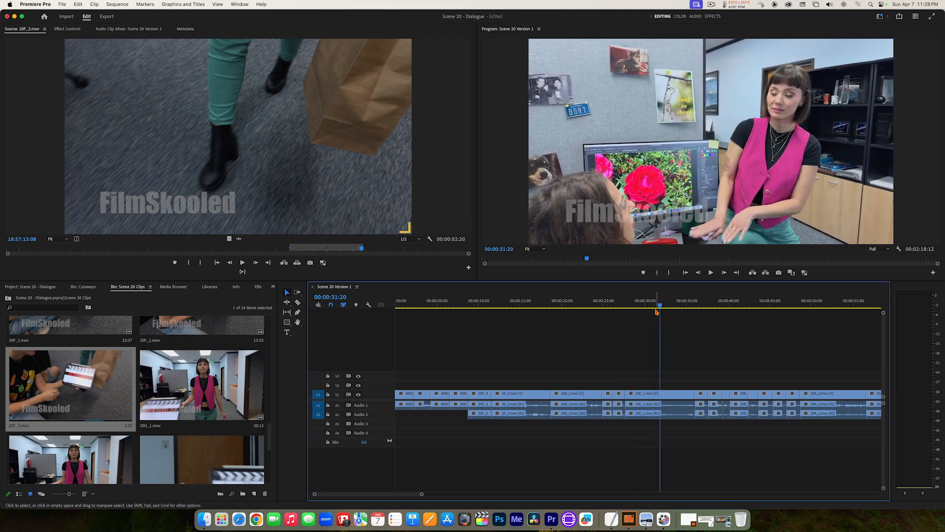
left_click_drag(659, 307, 659, 306)
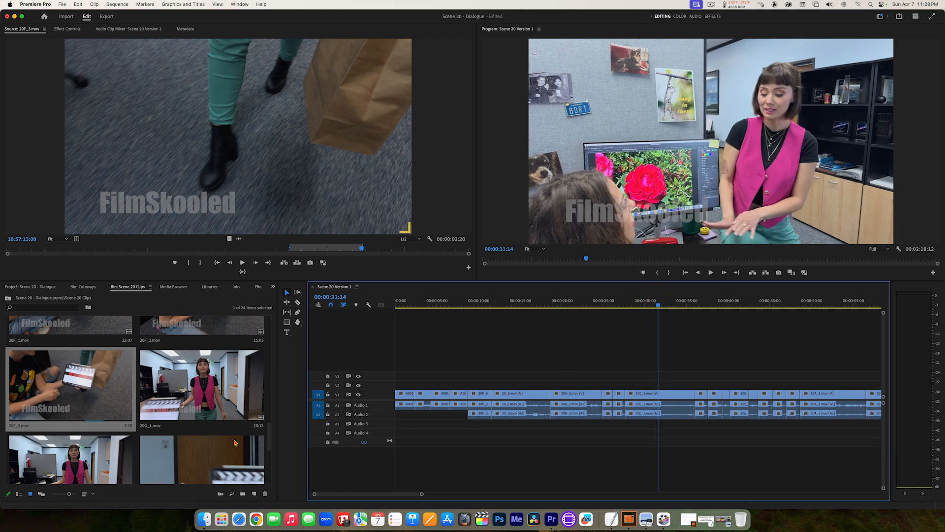
Open 20B_3.mov from the Scene 20 Clips bin, find the seated woman's silent reaction, and mark the In point at 17:44:01:03.
left_click_drag(269, 445, 271, 380)
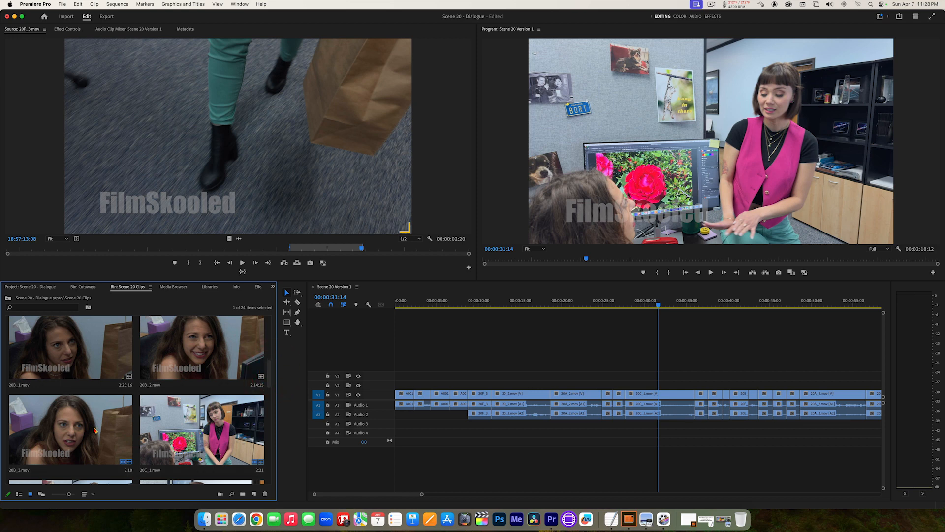
double_click(70, 432)
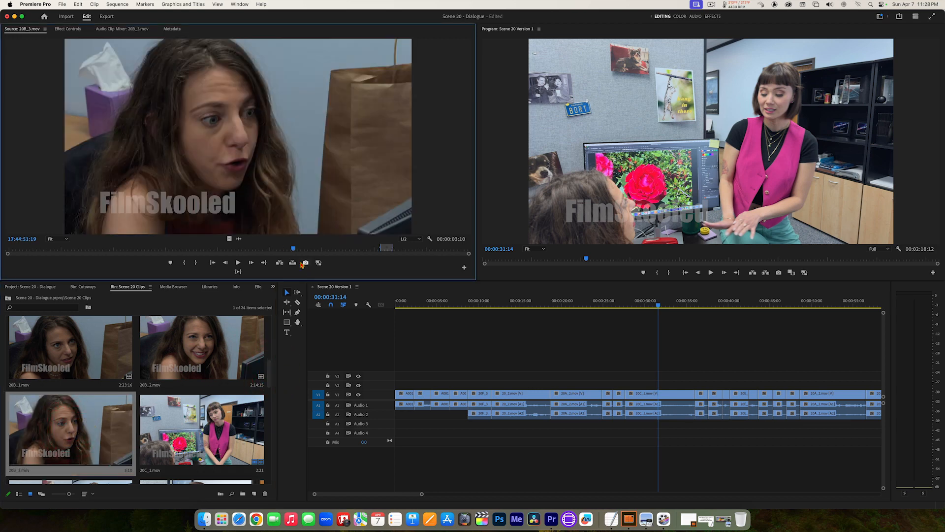
left_click_drag(292, 248, 99, 255)
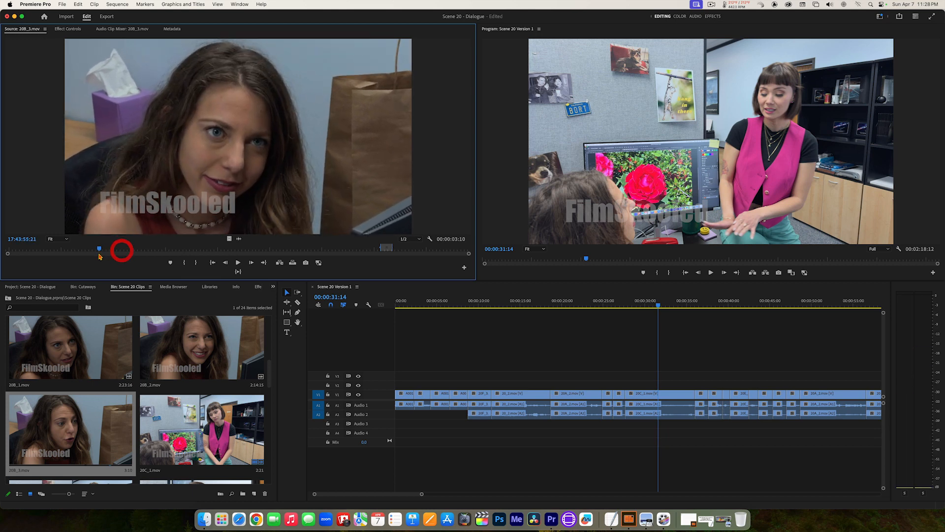
key("space")
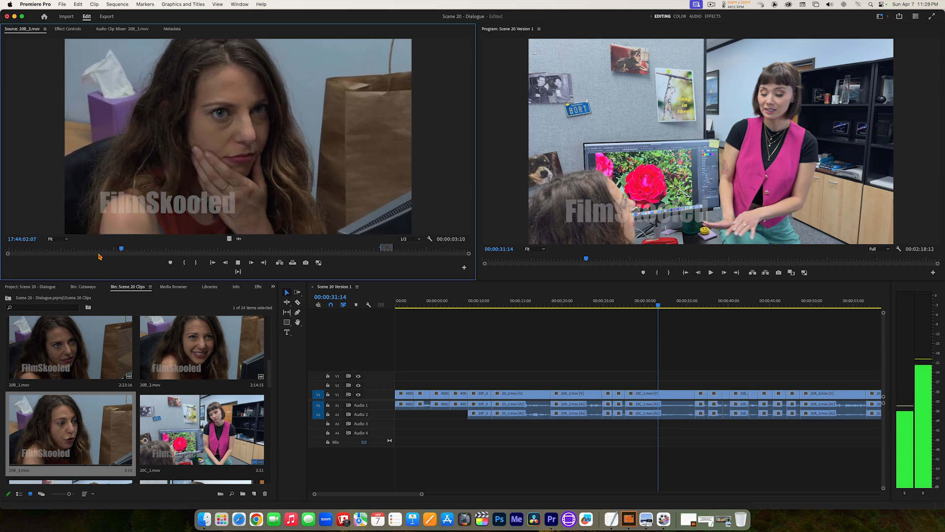
key("space")
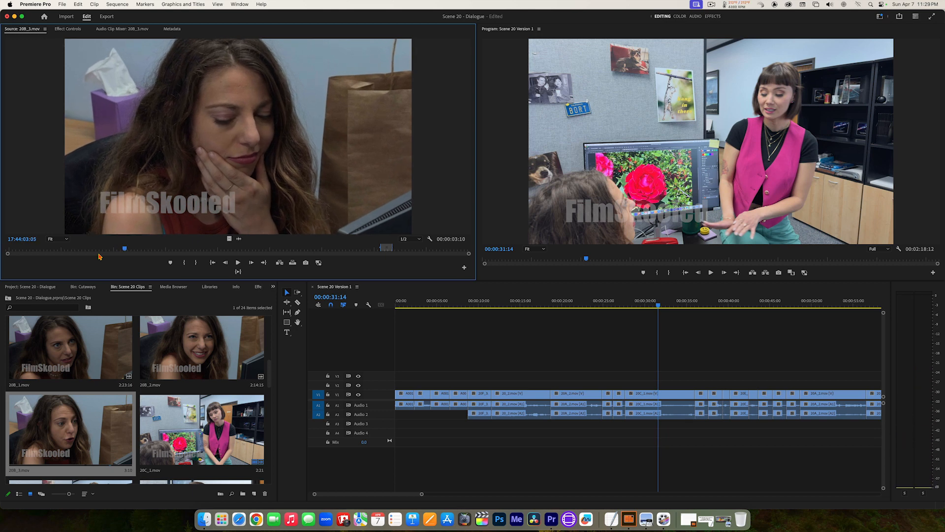
key("space")
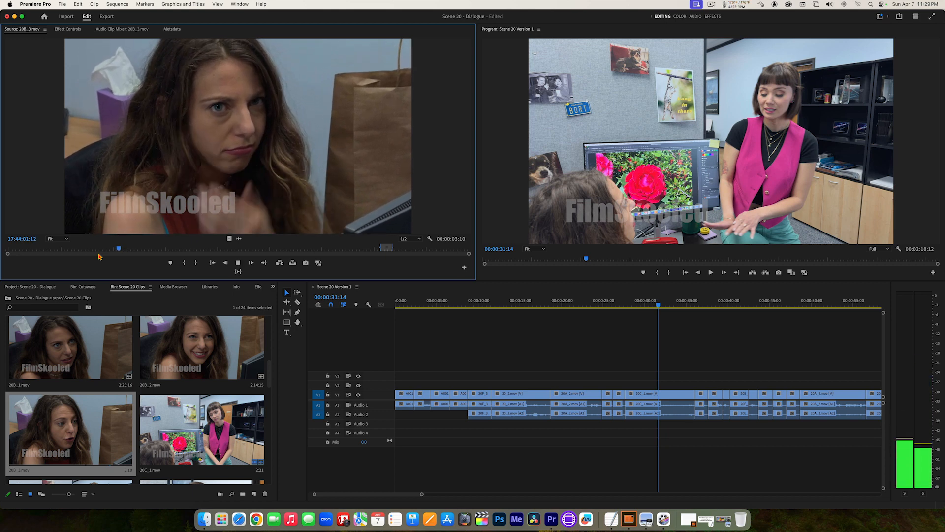
key("space")
key("space")
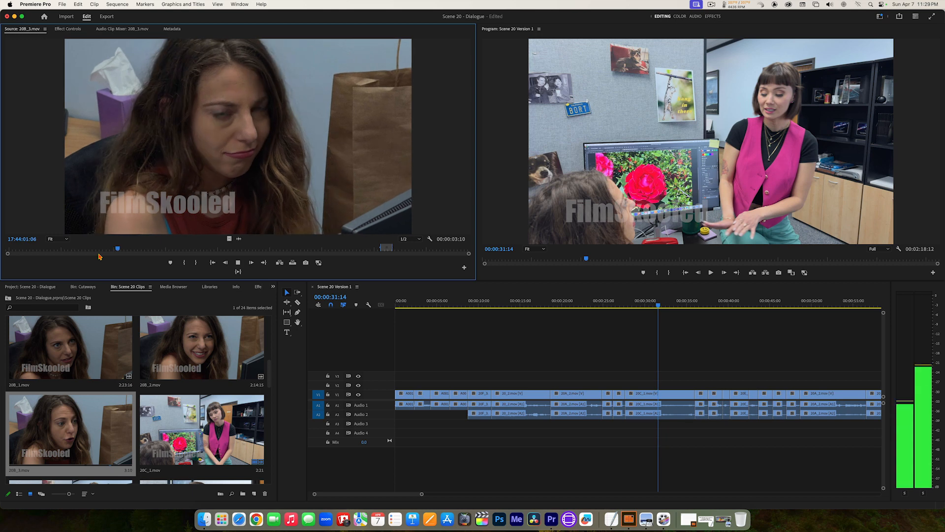
key("space")
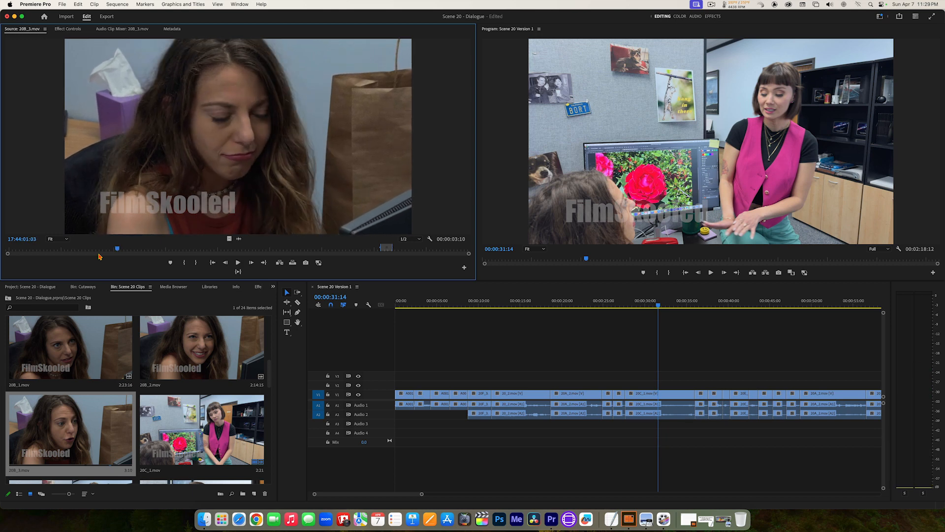
key("i")
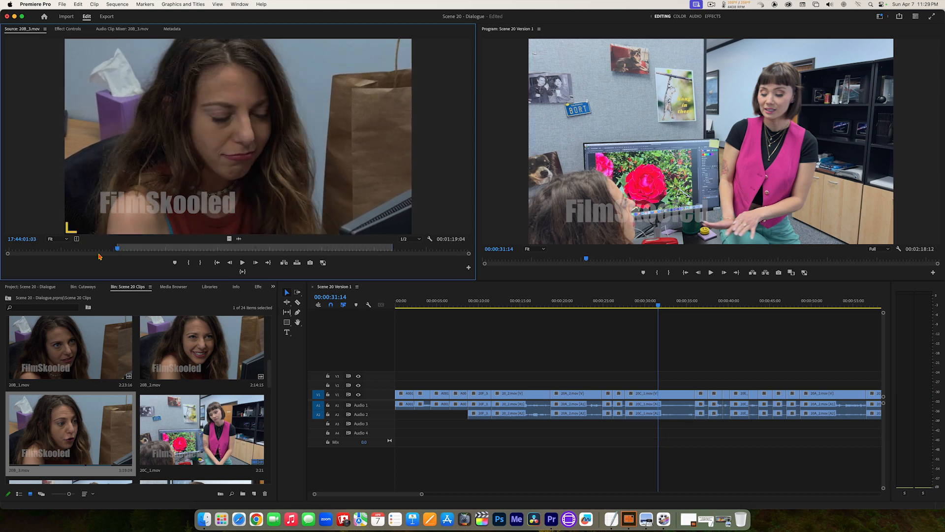
Play 20B_3.mov from its In point and mark the Out point at 17:44:03:03.
key("space")
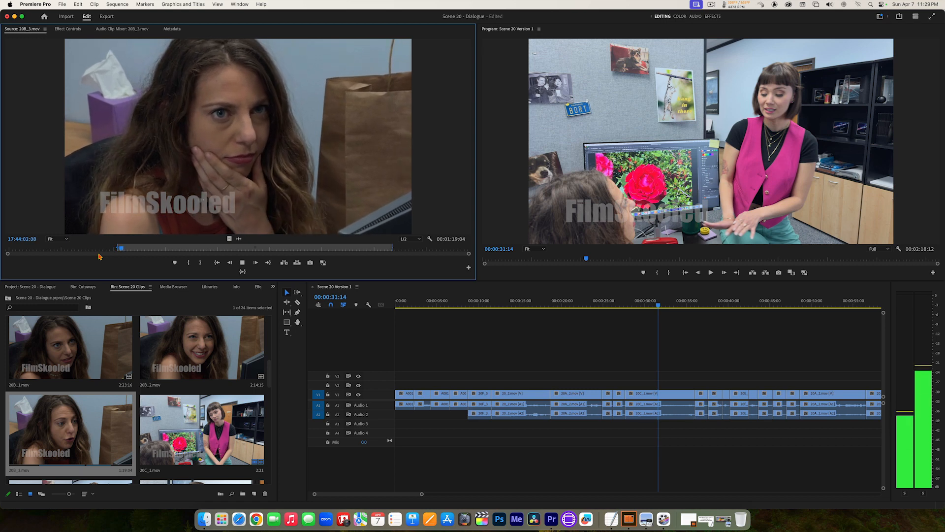
key("space")
key("o")
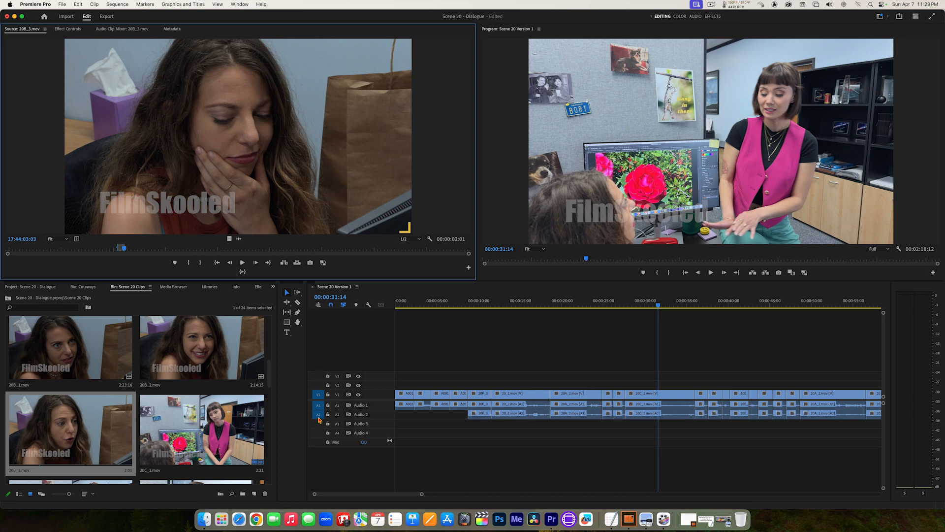
Turn off the source audio patches, target video track V2, and overwrite the 20B_3.mov reaction shot at 00:00:31:14.
mouse_move(318, 407)
left_mouse_down()
mouse_move(318, 417)
mouse_move(318, 406)
left_mouse_up()
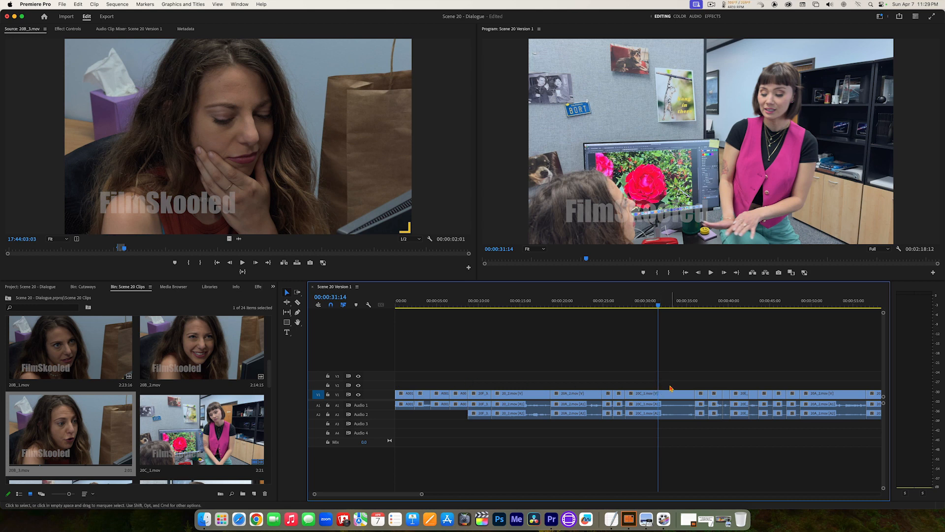
left_click(318, 385)
left_click(297, 263)
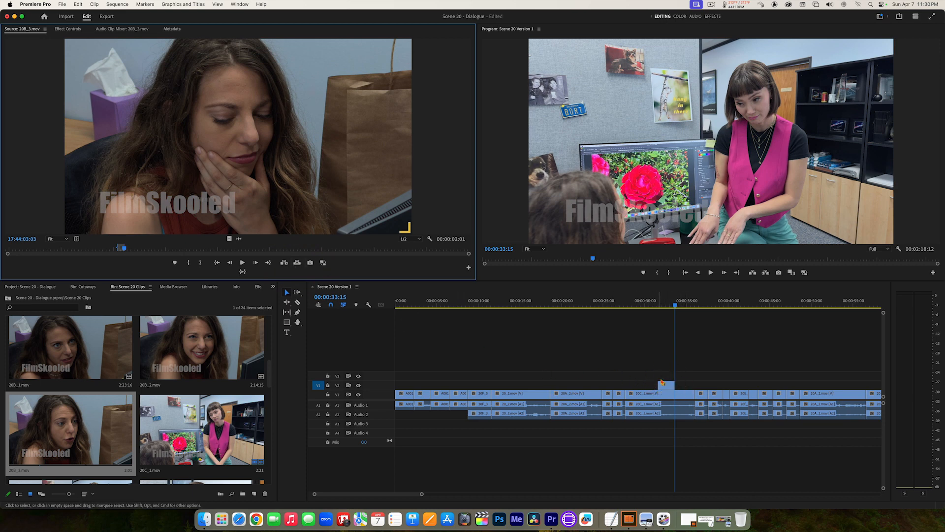
Review the new reaction close-up by playing the sequence from 00:00:23:11 to about 00:00:37:22.
left_click(591, 304)
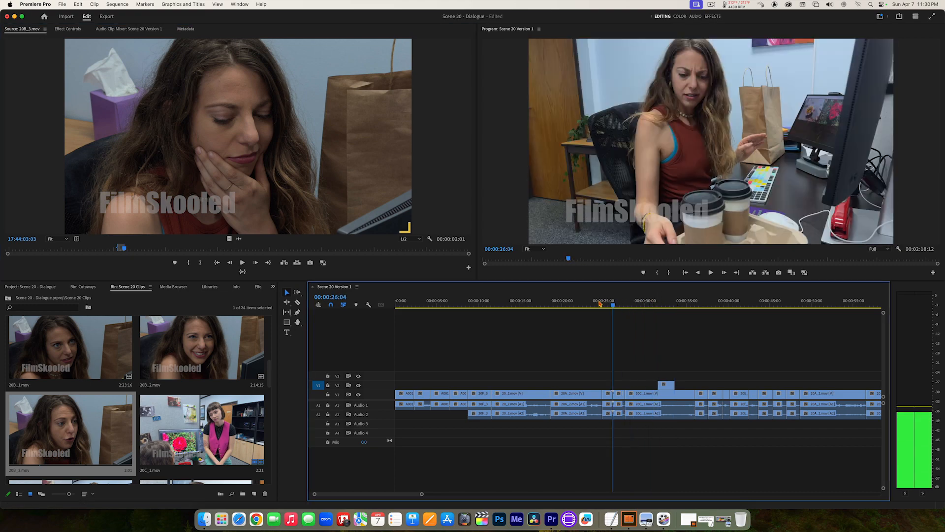
left_click(591, 303)
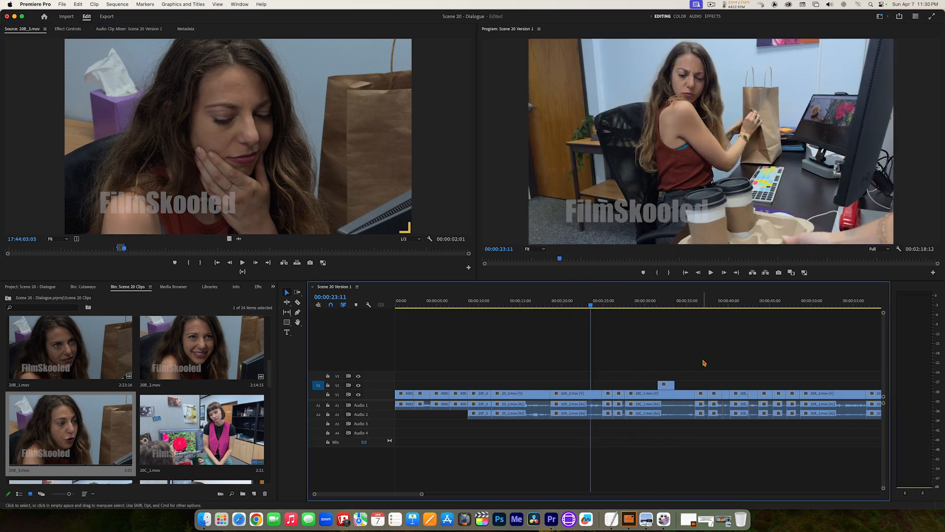
key("space")
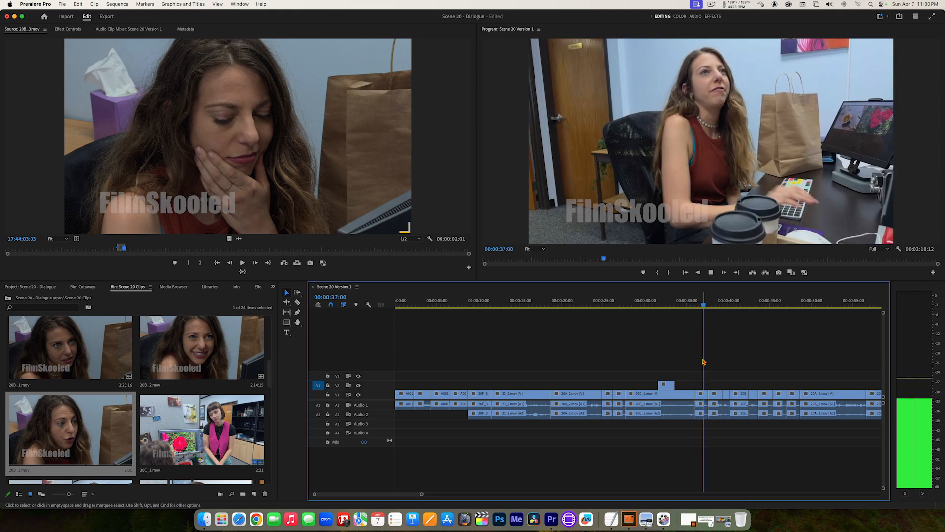
key("space")
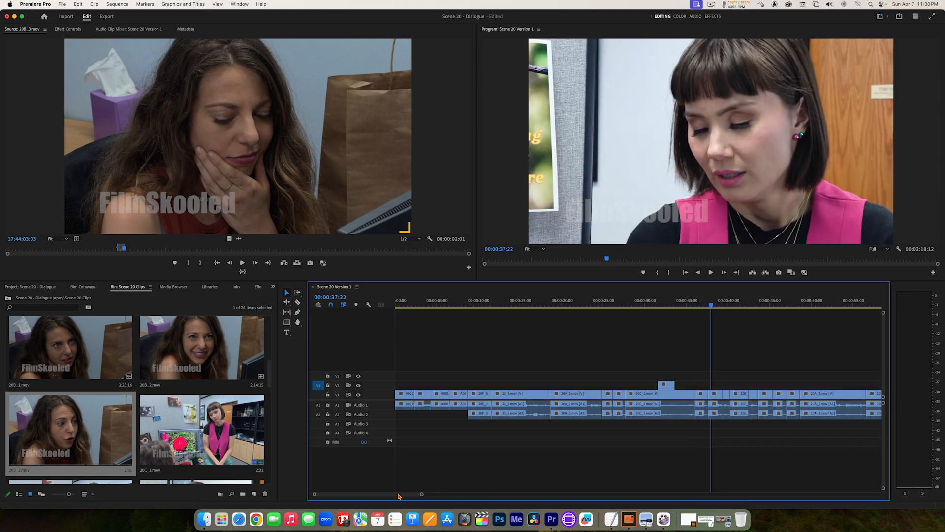
Play on through the conversation and park the playhead at 00:00:51:10, during the seated woman's line.
left_click_drag(398, 495, 417, 498)
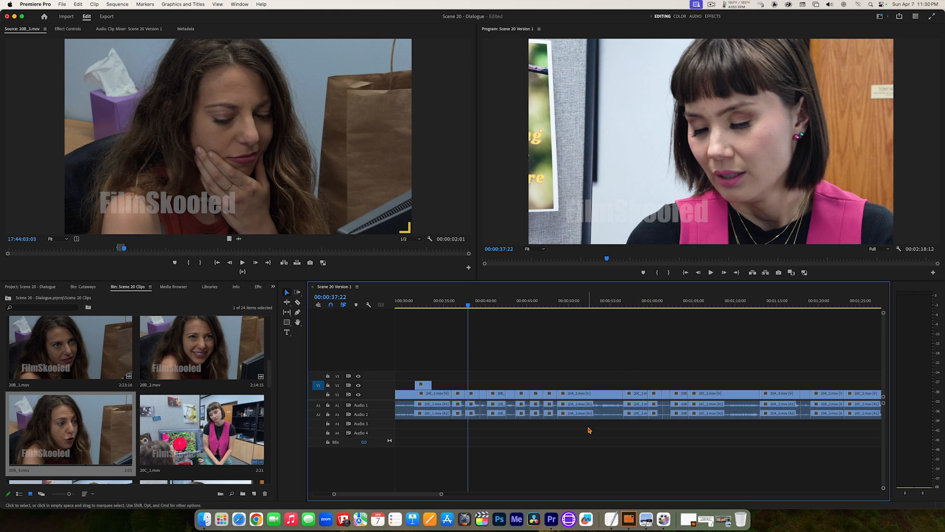
key("space")
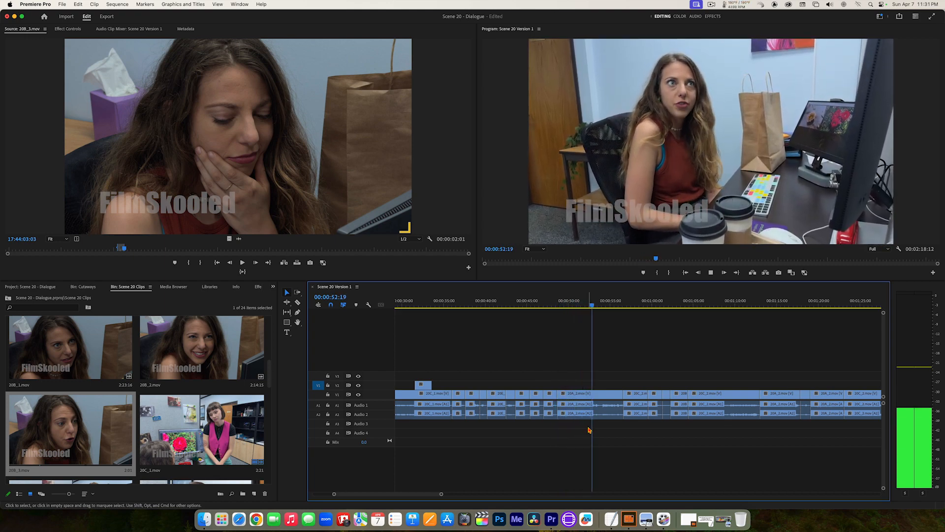
left_click(585, 305)
left_click(581, 304)
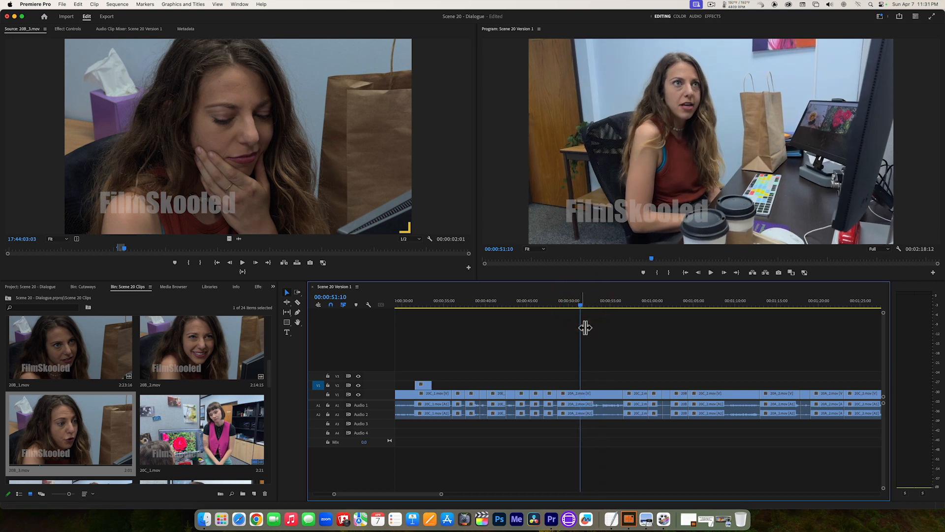
Open 20C_2.mov from the Scene 20 Clips bin in the source viewer and cue it to 17:53:22:09.
left_click_drag(270, 372, 269, 391)
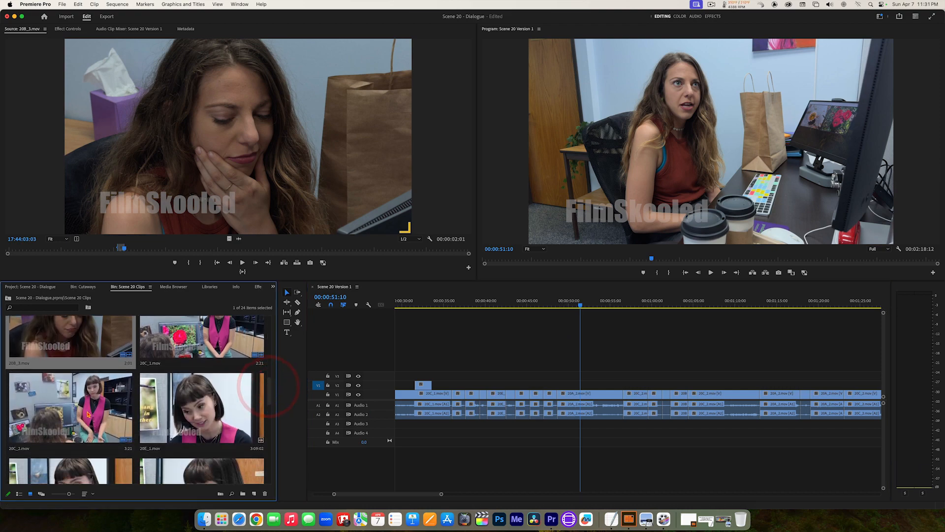
double_click(88, 411)
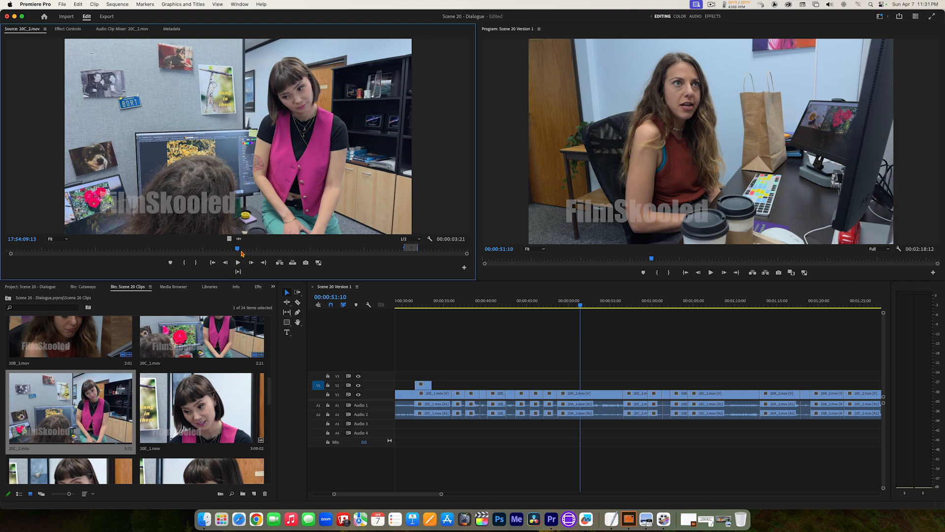
left_click_drag(238, 249, 68, 252)
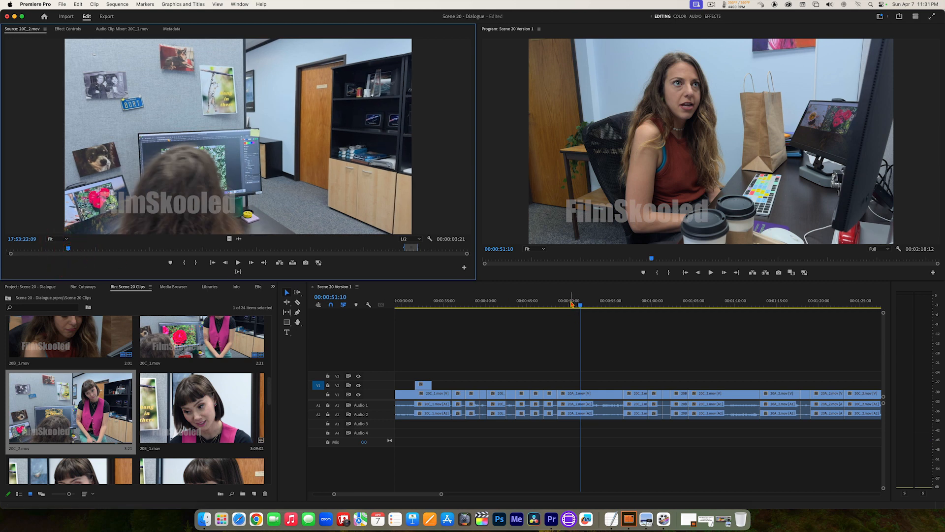
Replay the seated woman's line in the sequence and park the playhead at 00:00:50:21.
left_click(560, 303)
key("space")
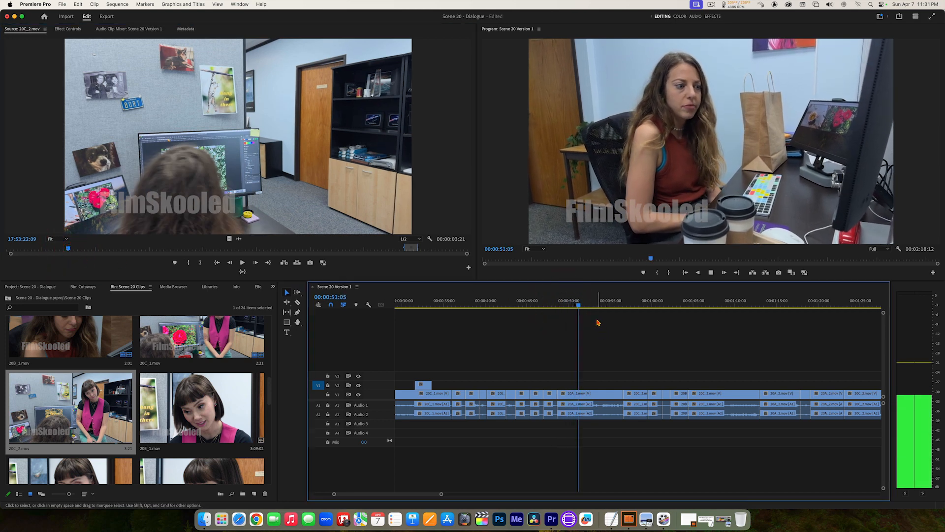
left_click(571, 305)
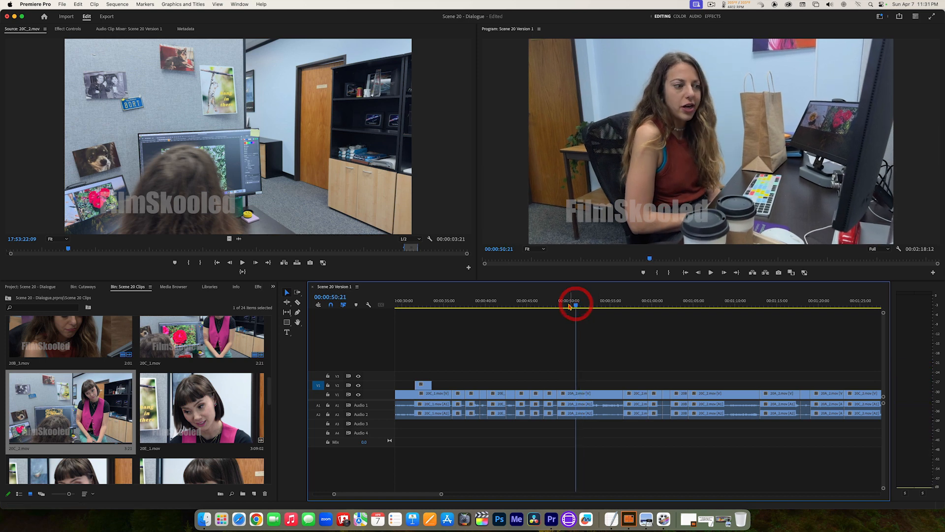
Play 20C_2.mov to the standing woman's listening reaction and mark the In point at 17:53:59:09.
left_click(240, 141)
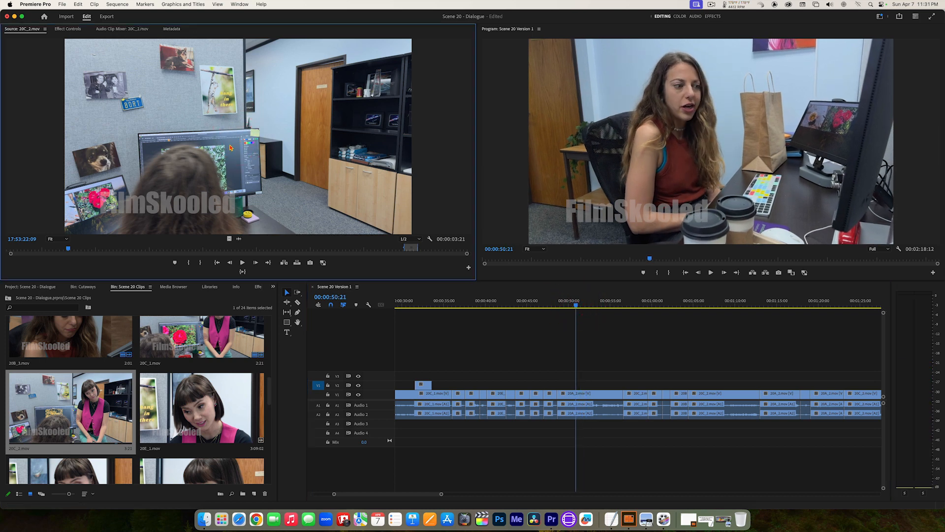
key("space")
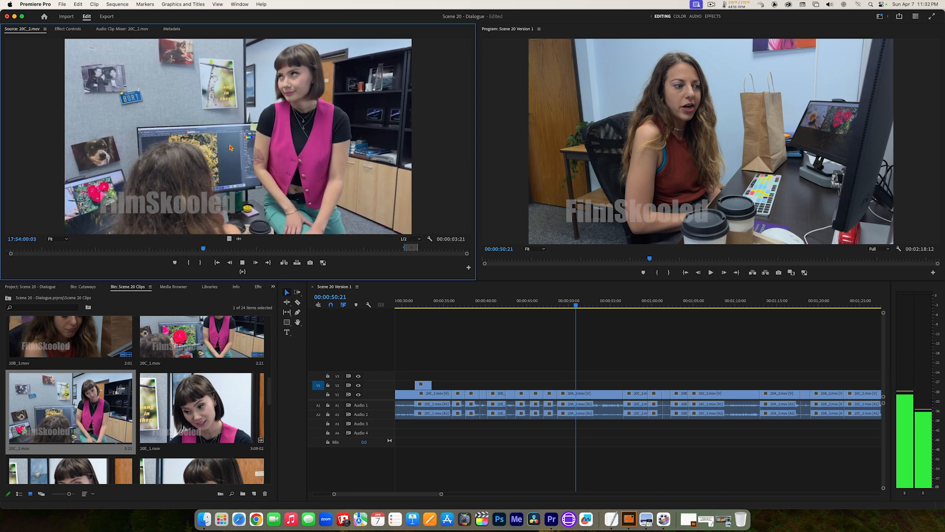
key("space")
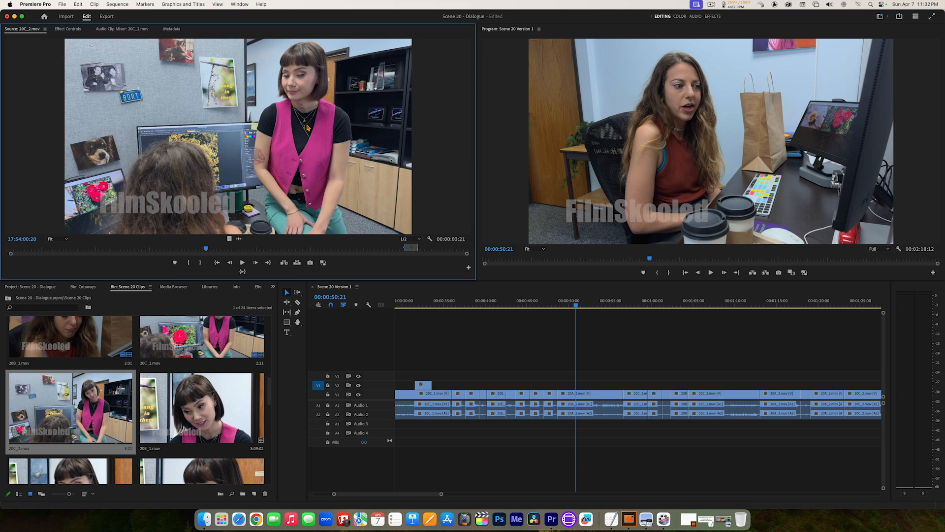
key("j")
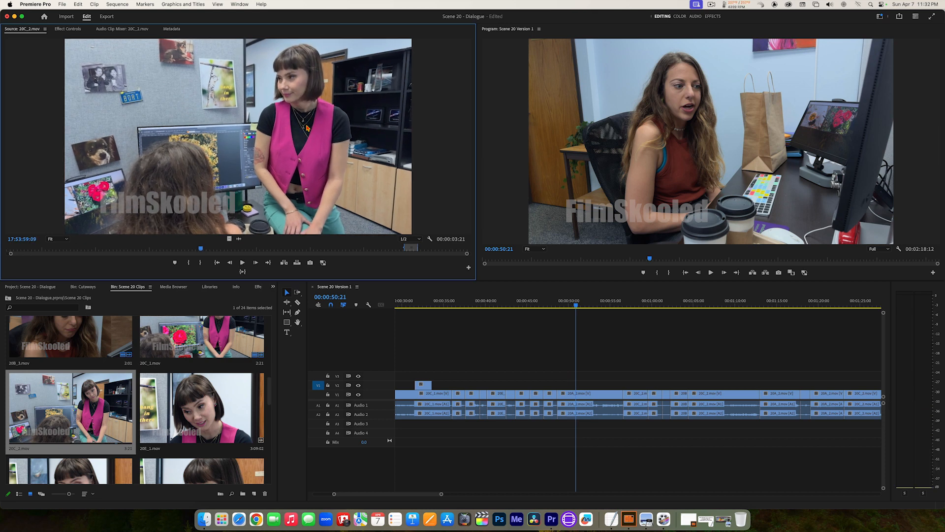
key("i")
Play 20C_2.mov from its In point and mark the Out point at 17:54:01:05.
key("space")
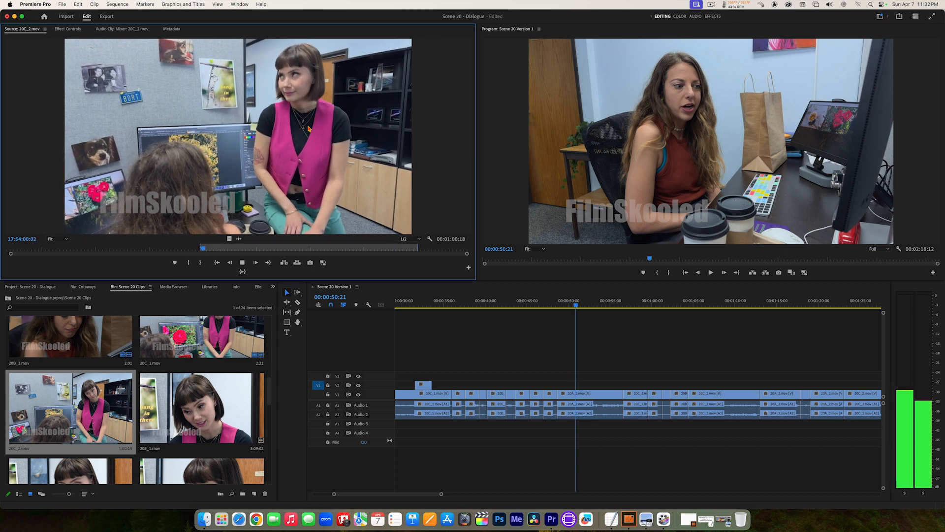
key("space")
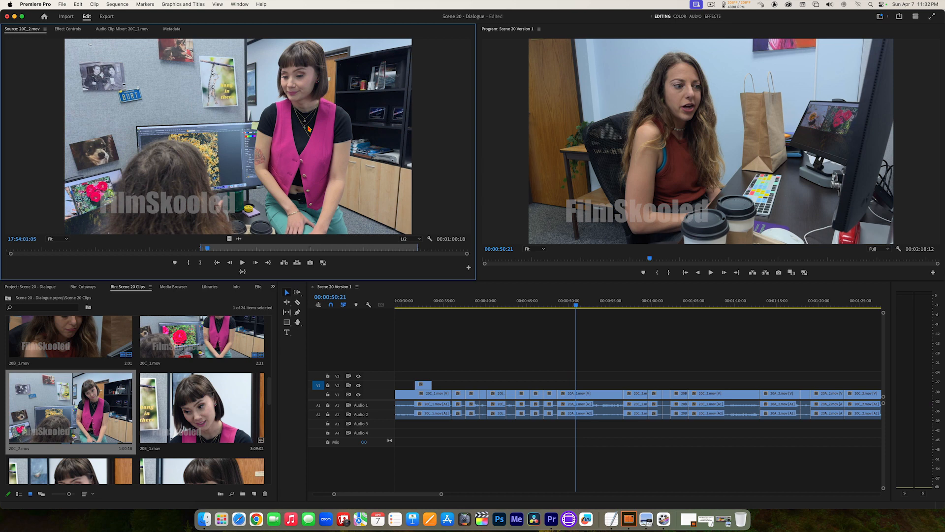
key("o")
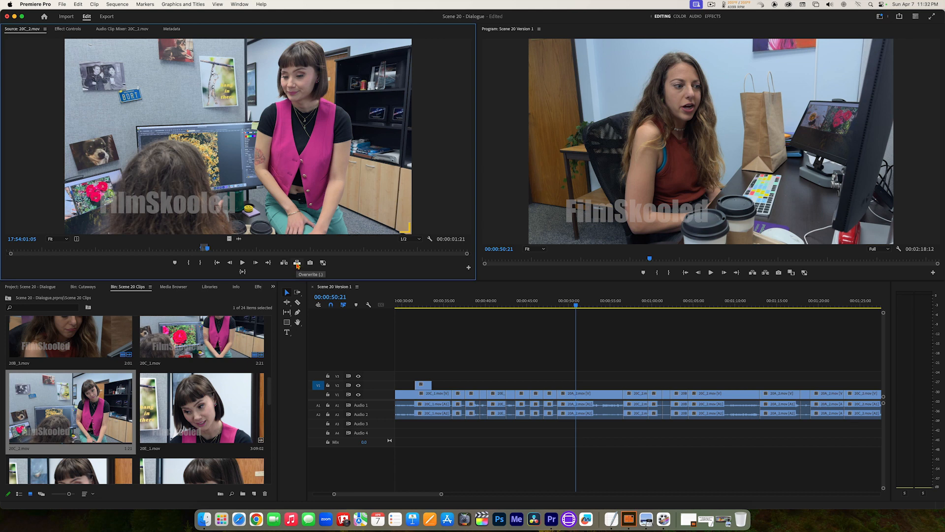
Overwrite the 20C_2.mov reaction shot onto V2 at 00:00:50:21 and play back the surrounding conversation.
left_click(297, 264)
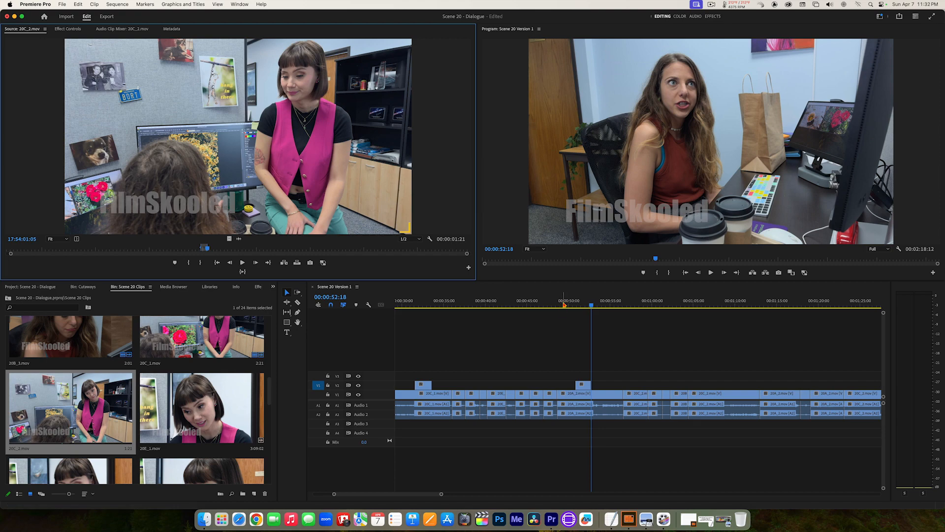
left_click(556, 303)
left_click_drag(556, 303, 543, 304)
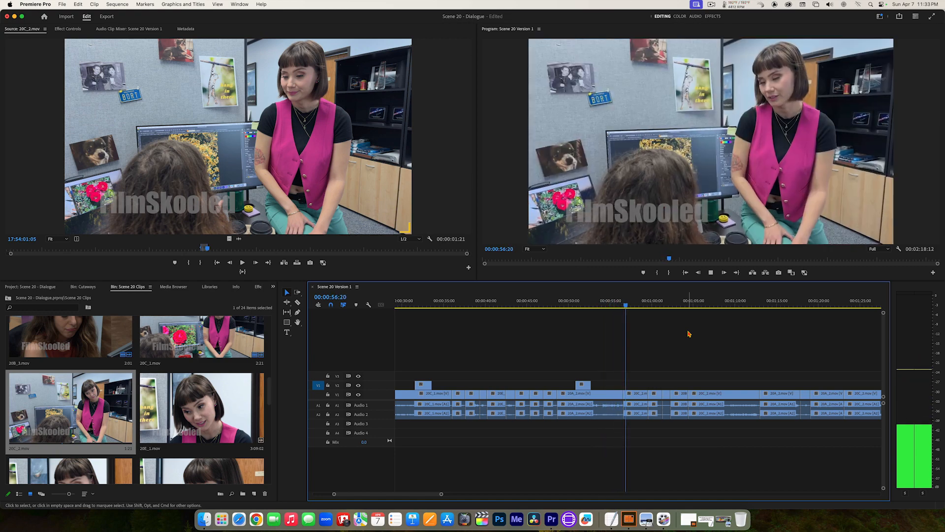
key("space")
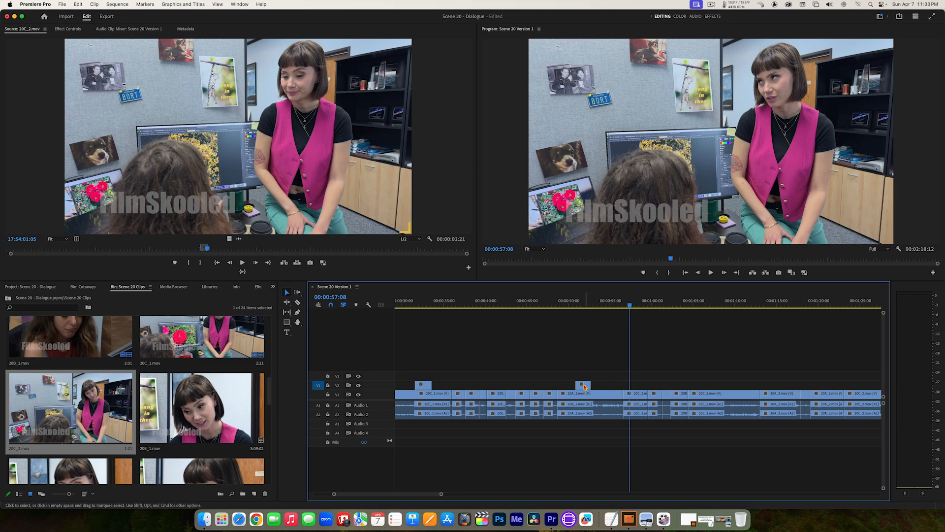
Shift the 20C_2.mov reaction shot on V2 slightly later and replay the conversation from 00:00:47:00.
left_click_drag(585, 387, 590, 387)
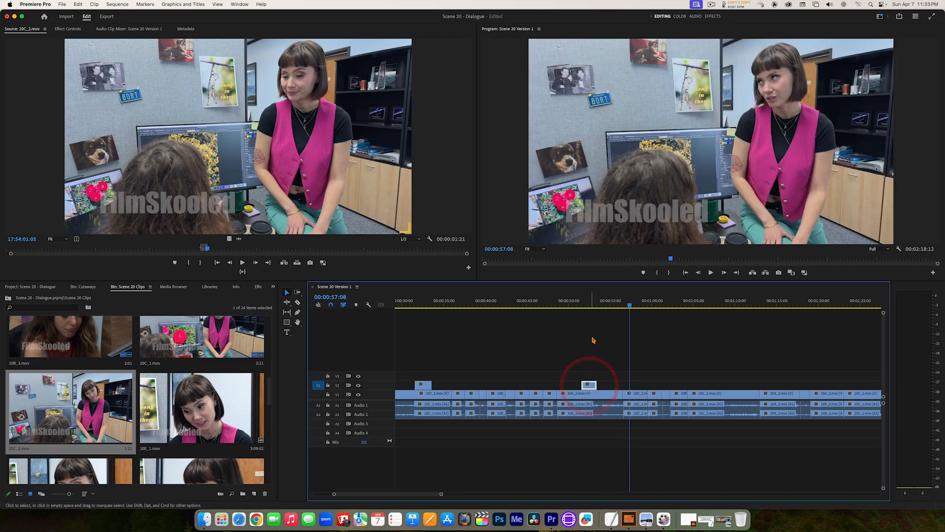
left_click(577, 304)
left_click(546, 302)
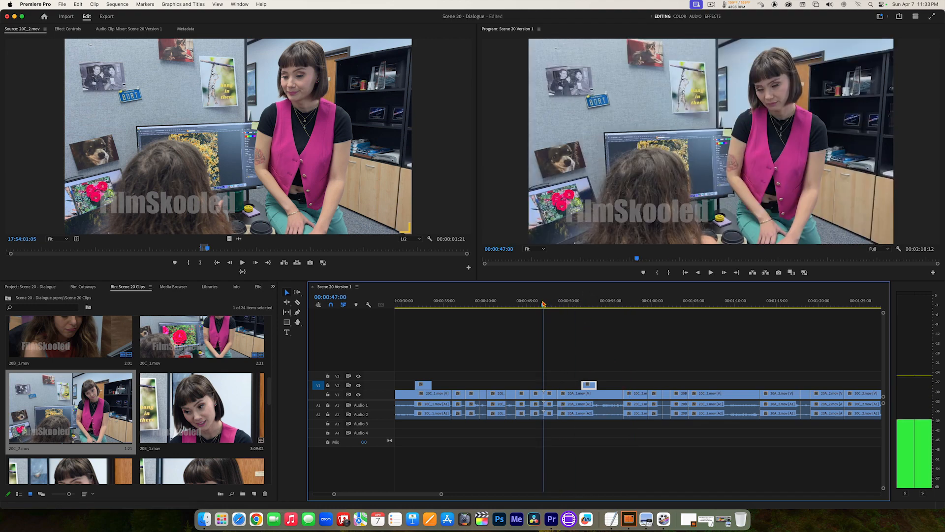
left_click(604, 343)
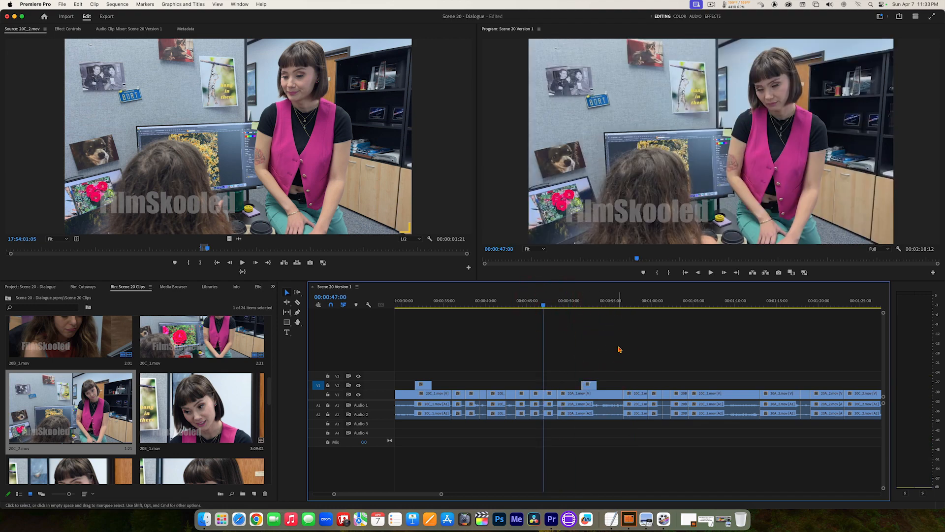
key("space")
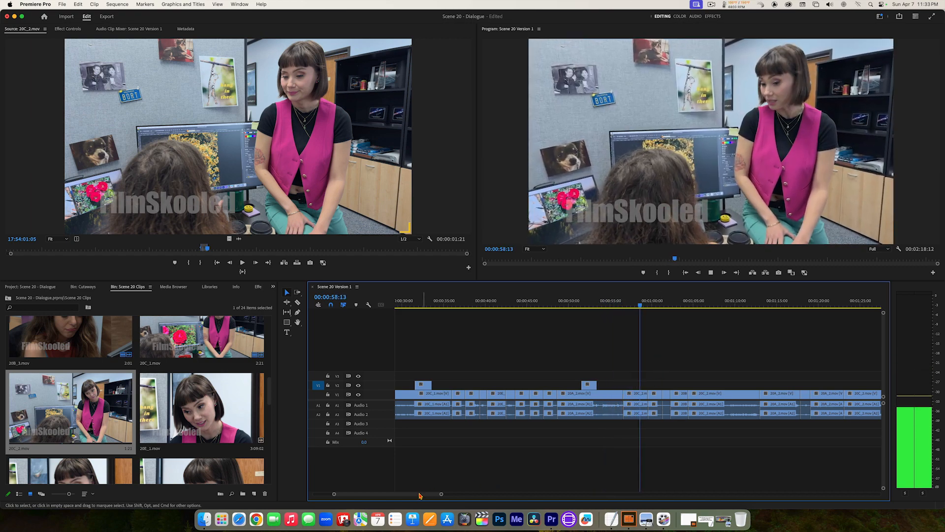
Review the following dialogue in the sequence and park the playhead at 00:01:09:04 over the standing woman's line.
left_click_drag(420, 495, 435, 496)
key("space")
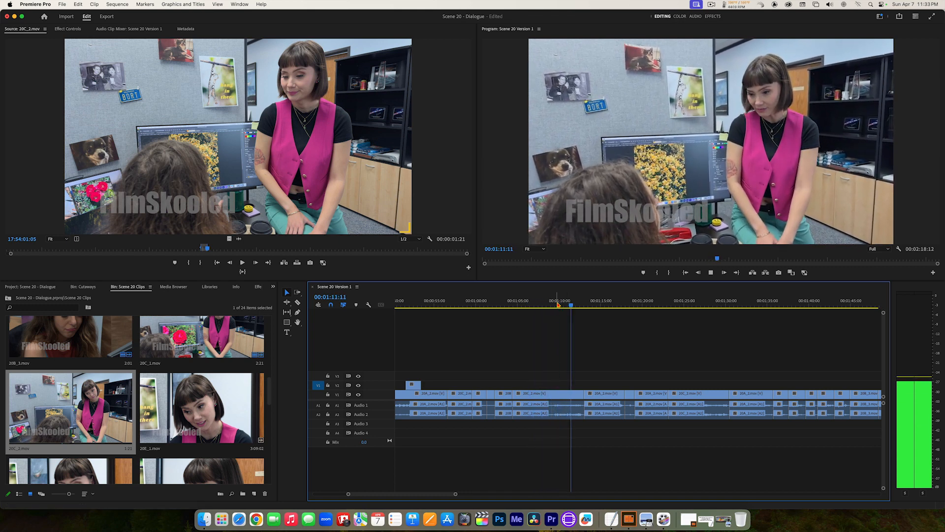
left_click_drag(558, 305, 531, 298)
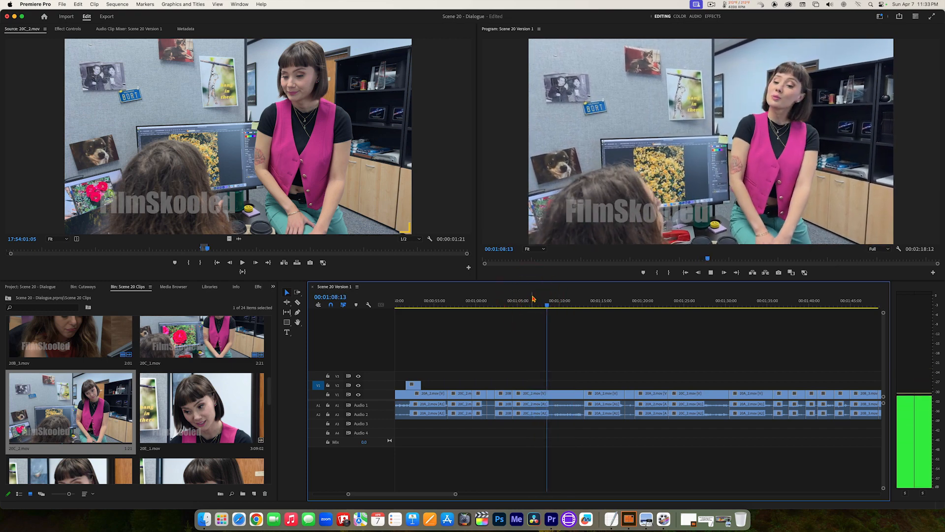
left_click(552, 302)
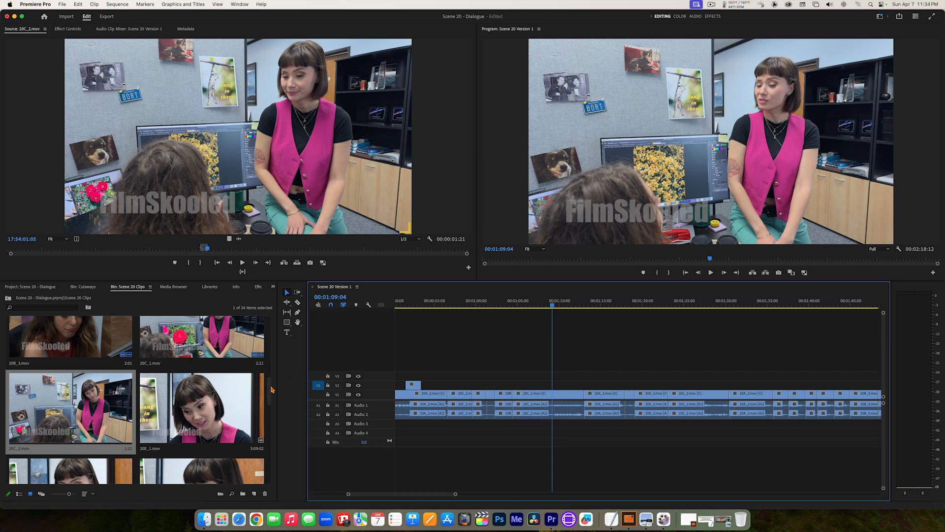
Load 20A_2.mov in the source viewer, find the seated woman's listening reaction and mark the In point at 17:24:11:00.
left_click_drag(270, 391, 267, 357)
double_click(268, 355)
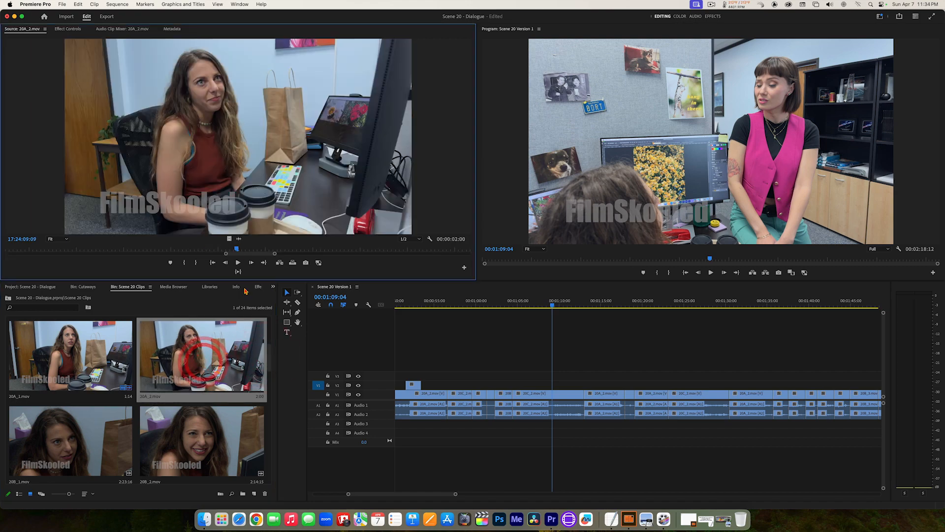
left_click_drag(183, 250, 6, 256)
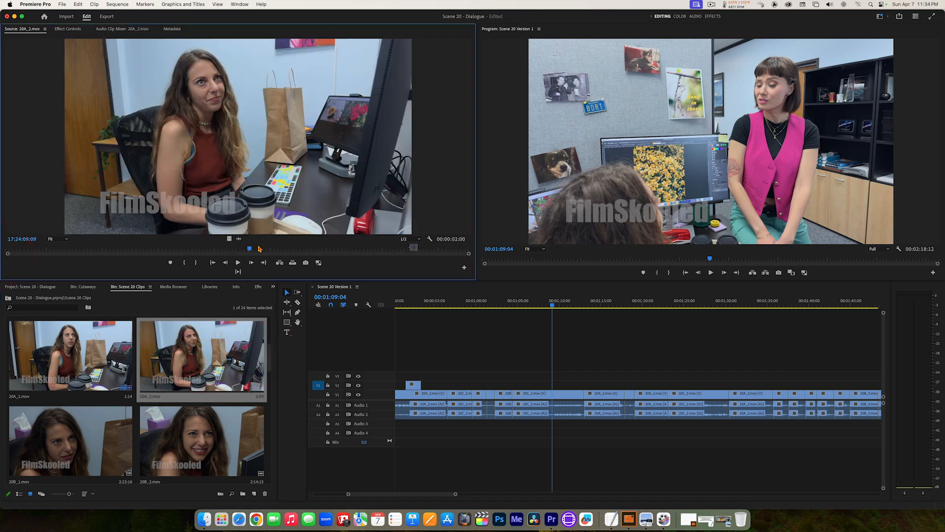
left_click_drag(259, 249, 131, 251)
key("space")
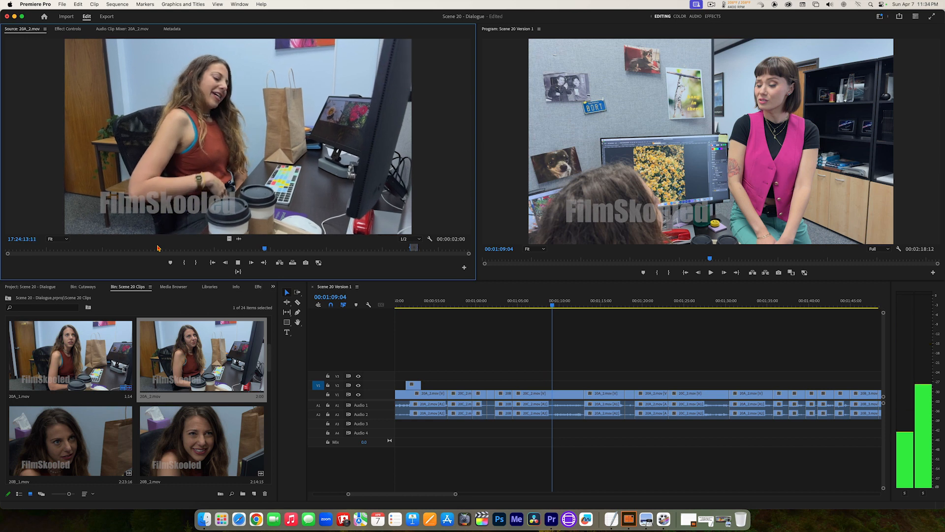
key("space")
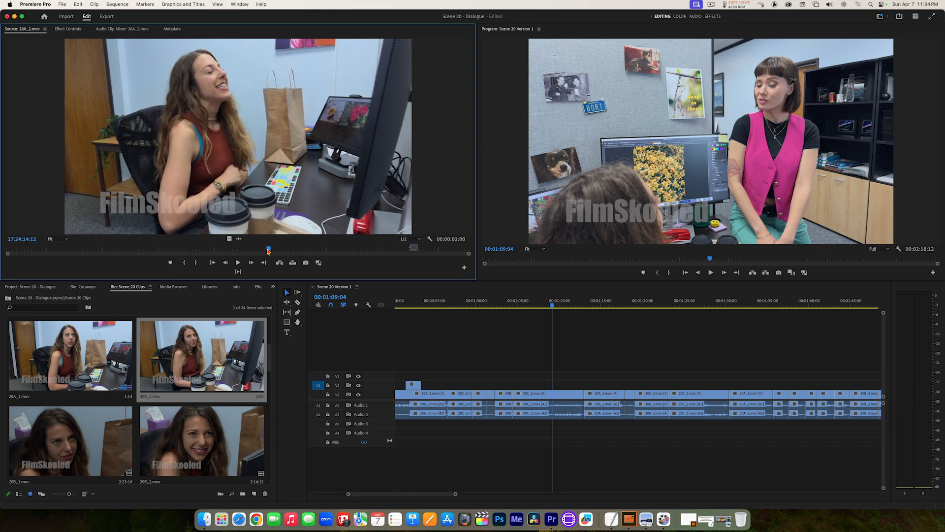
left_click_drag(269, 251, 257, 251)
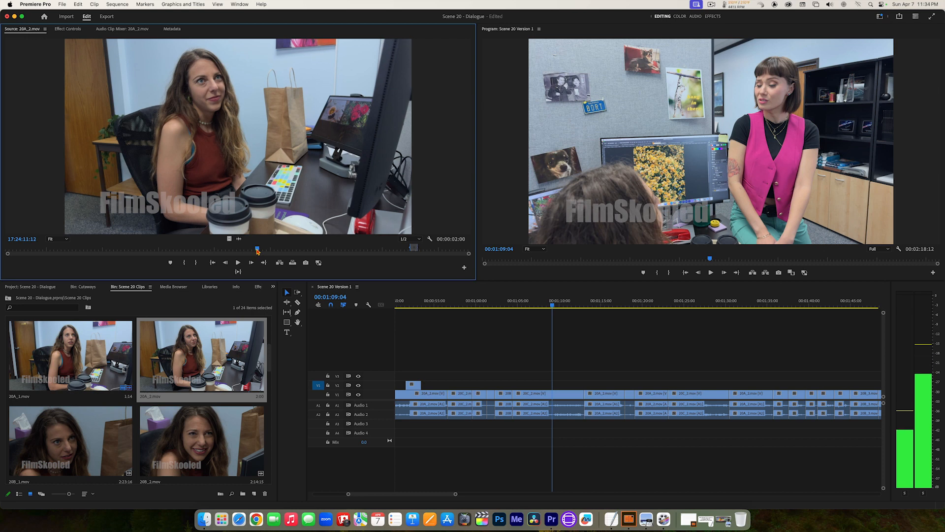
left_click_drag(255, 251, 255, 250)
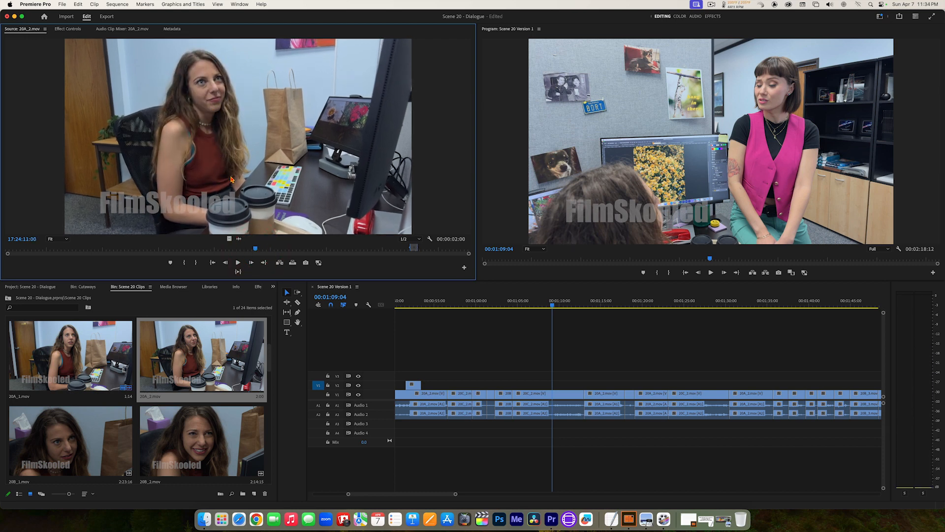
key("i")
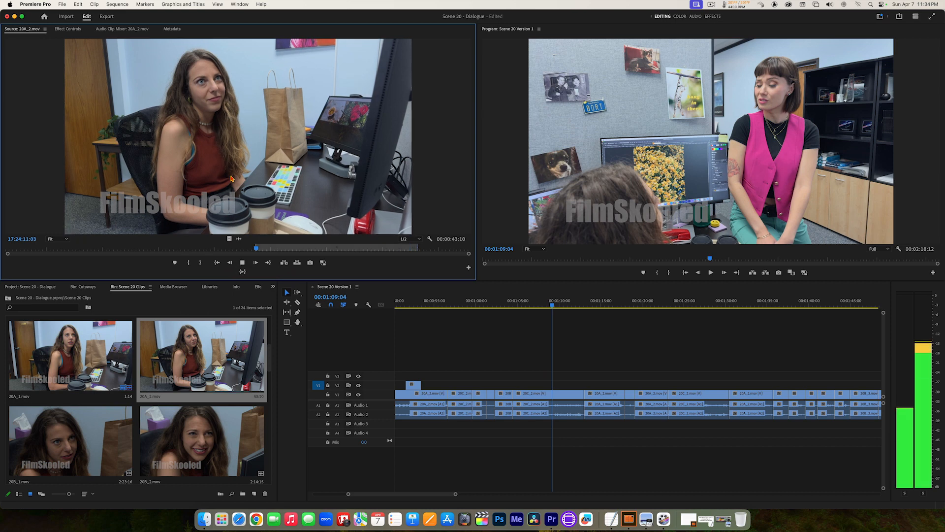
Play 20A_2.mov through the reaction and mark the Out point at 17:24:13:12.
key("space")
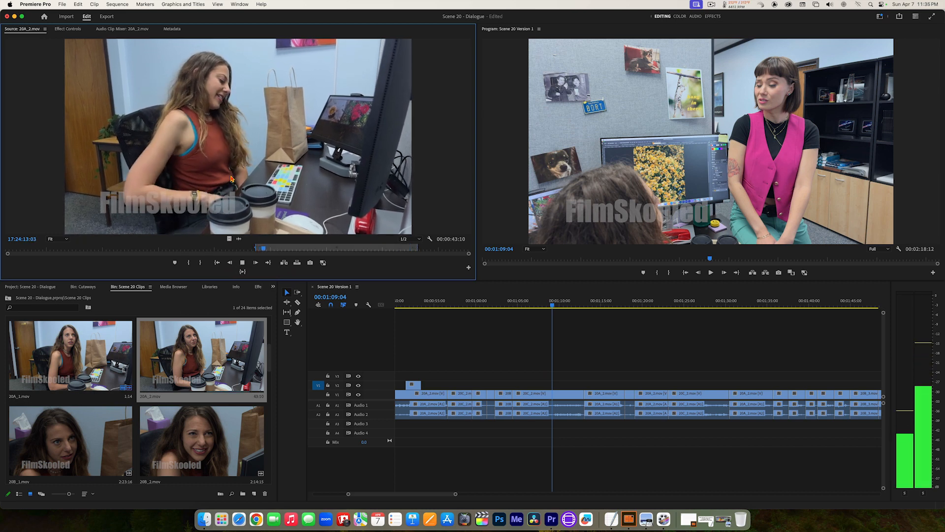
key("k")
key("j")
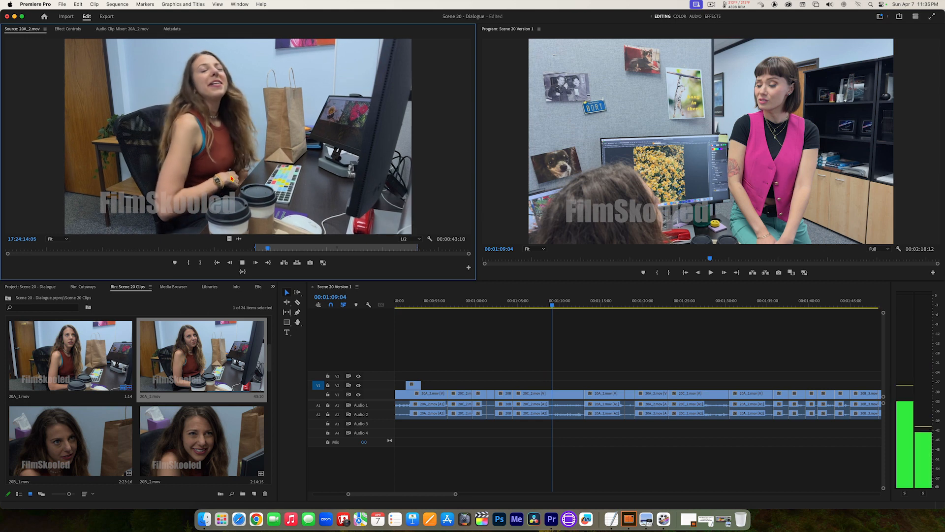
key("k")
key("o")
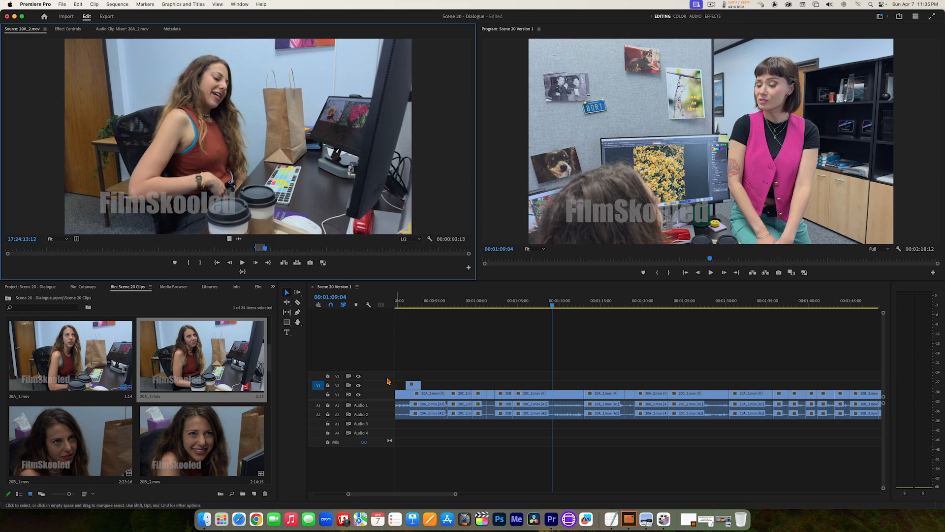
Overwrite the 20A_2.mov reaction shot onto V2 at 00:01:09:04 and play back the conversation from 00:01:04:10.
left_click(298, 264)
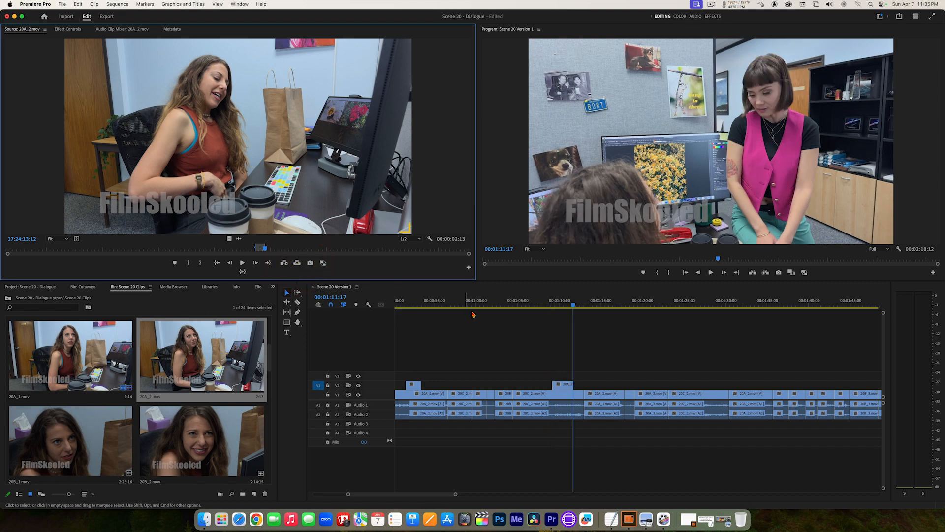
left_click_drag(563, 302, 512, 299)
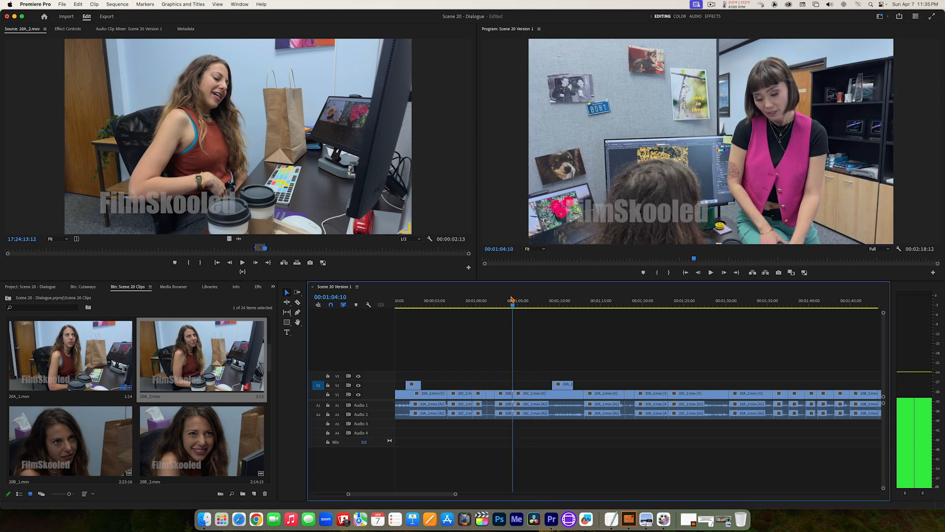
key("space")
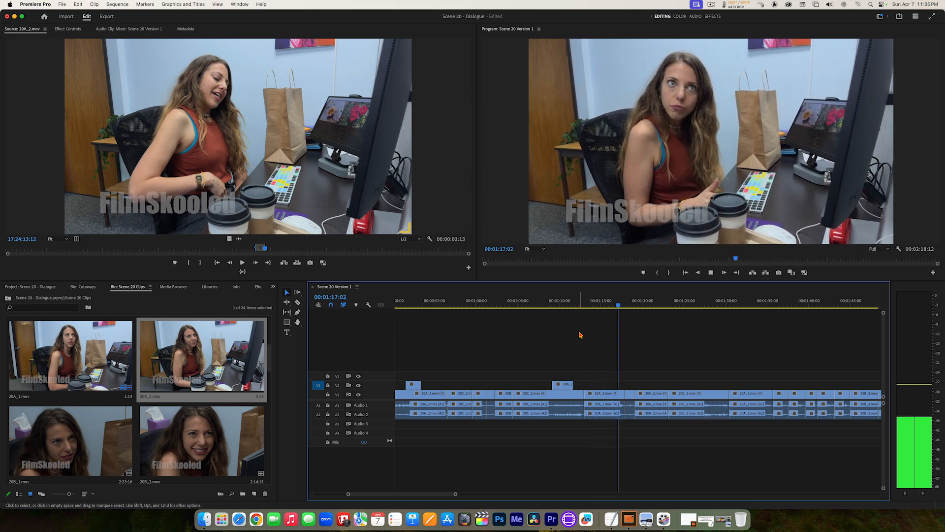
key("space")
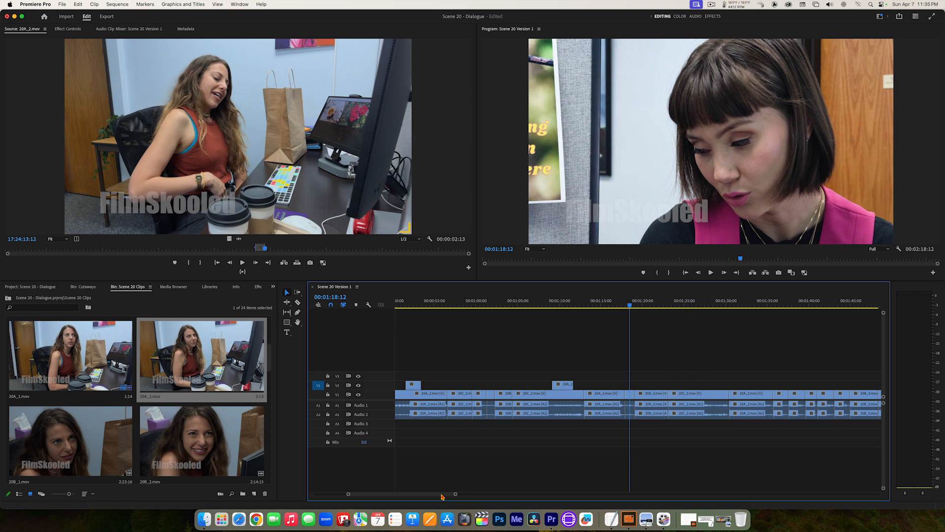
Play the sequence onward from 00:01:18:12 and park the playhead at 00:01:25:10 for another reaction shot.
scroll(458, 497, "right", 5)
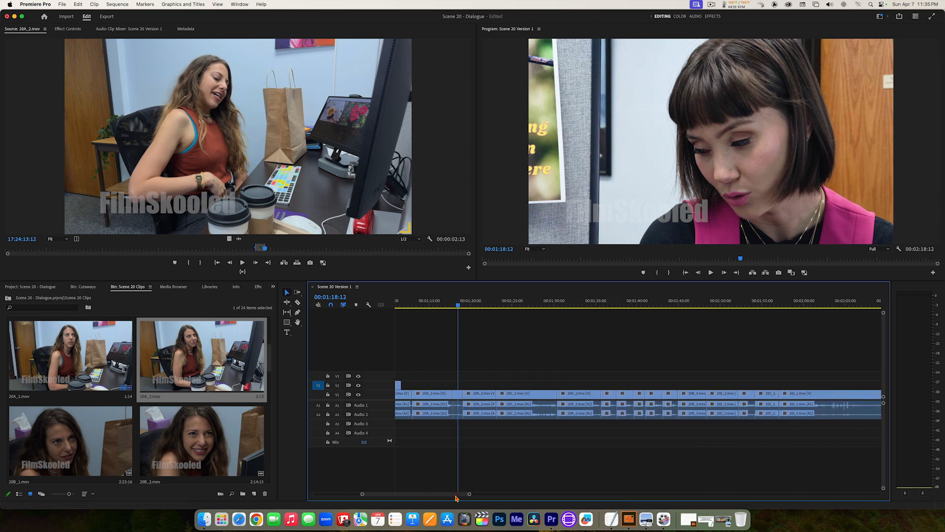
key("space")
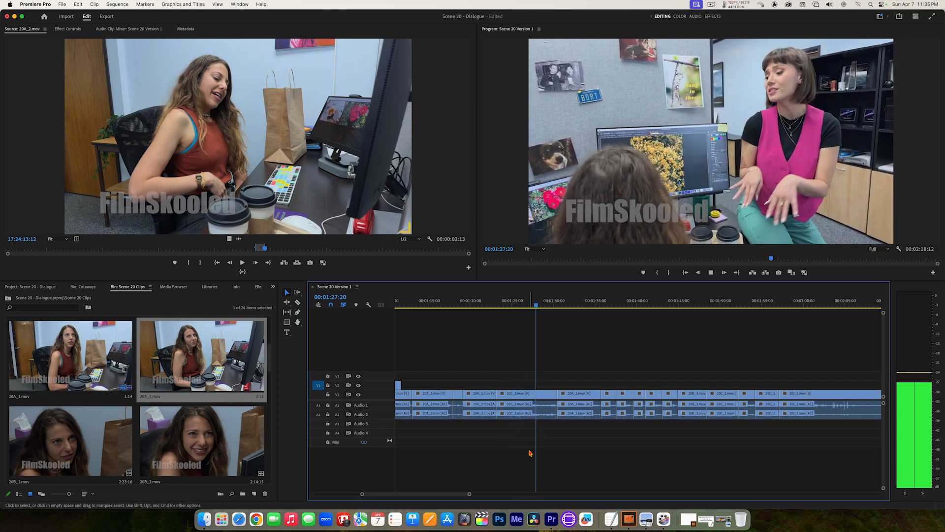
left_click(516, 306)
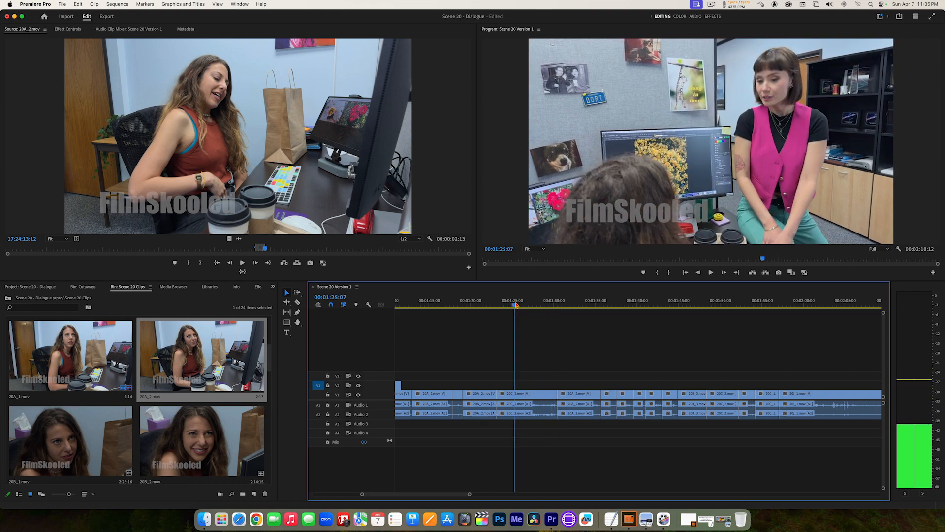
left_click(516, 305)
Play 20A_2.mov to the seated woman's next reaction and mark In at 17:24:27:09 and Out at 17:24:29:08.
left_click(262, 74)
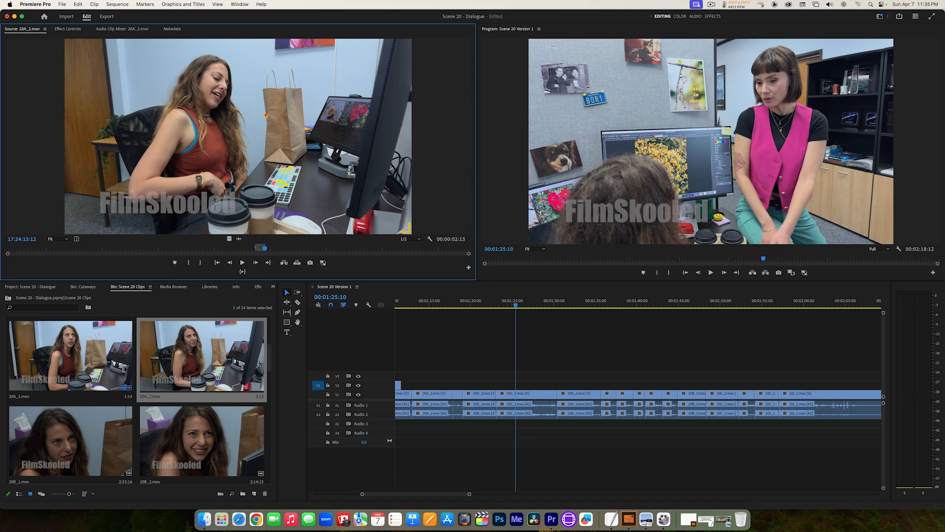
key("space")
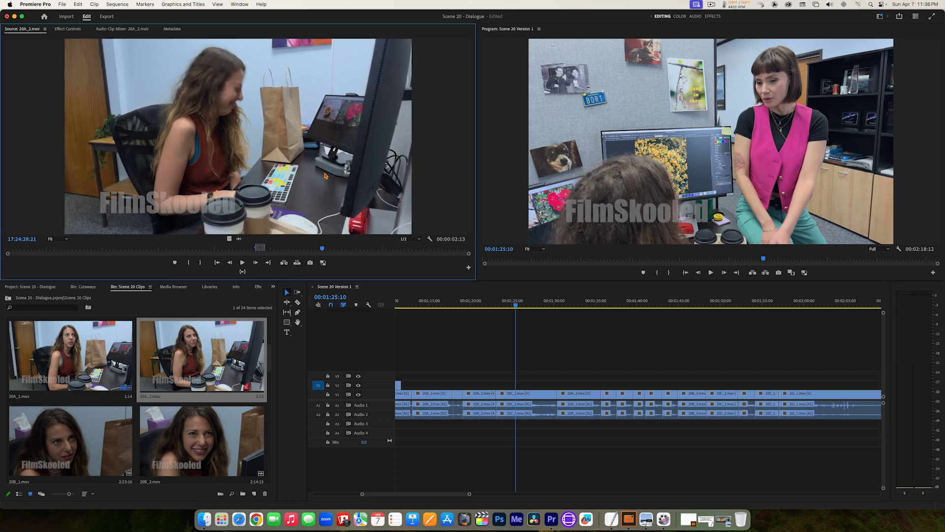
key("space")
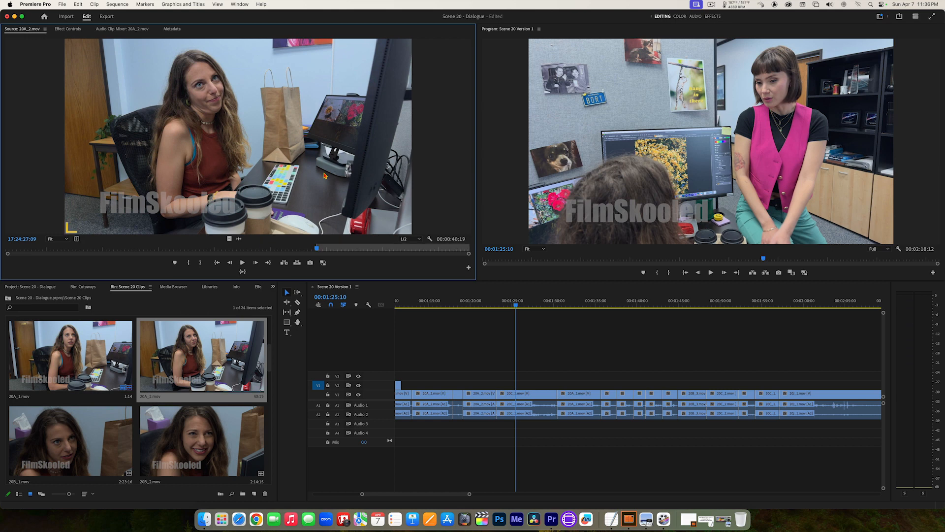
key("space")
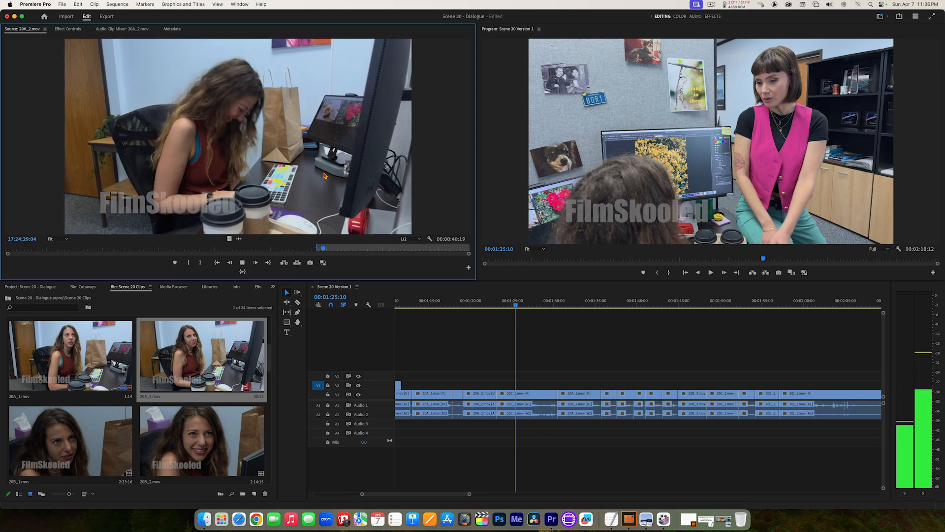
key("space")
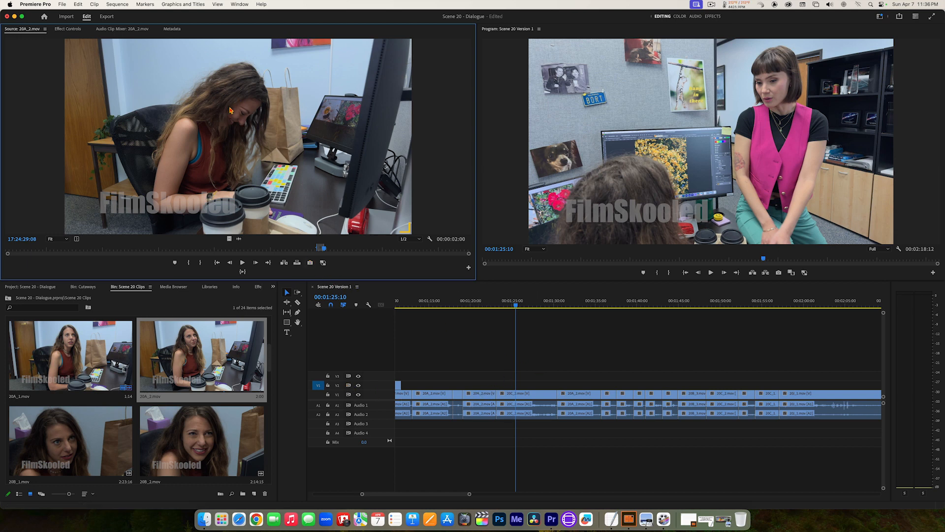
Overwrite the second 20A_2.mov reaction shot onto V2 at 00:01:25:10 and play back the surrounding dialogue.
left_click_drag(421, 141, 633, 125)
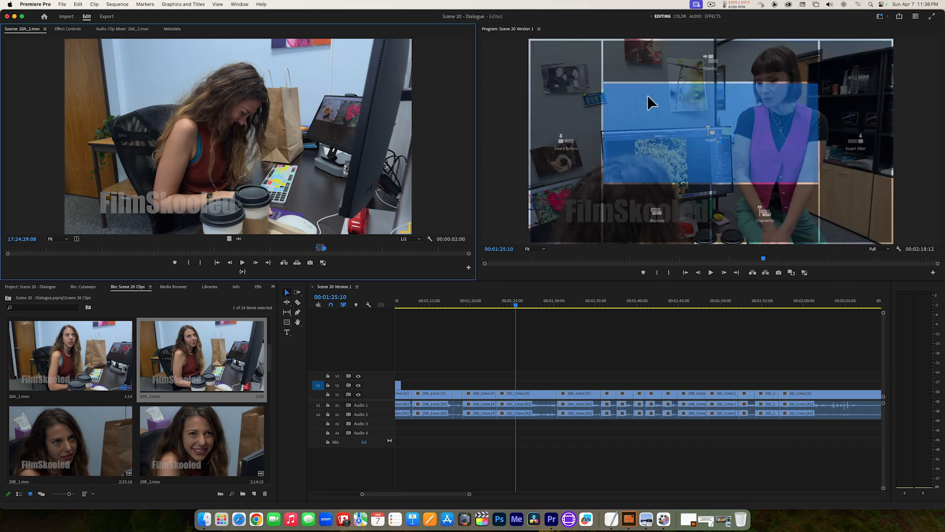
left_click_drag(648, 95, 761, 214)
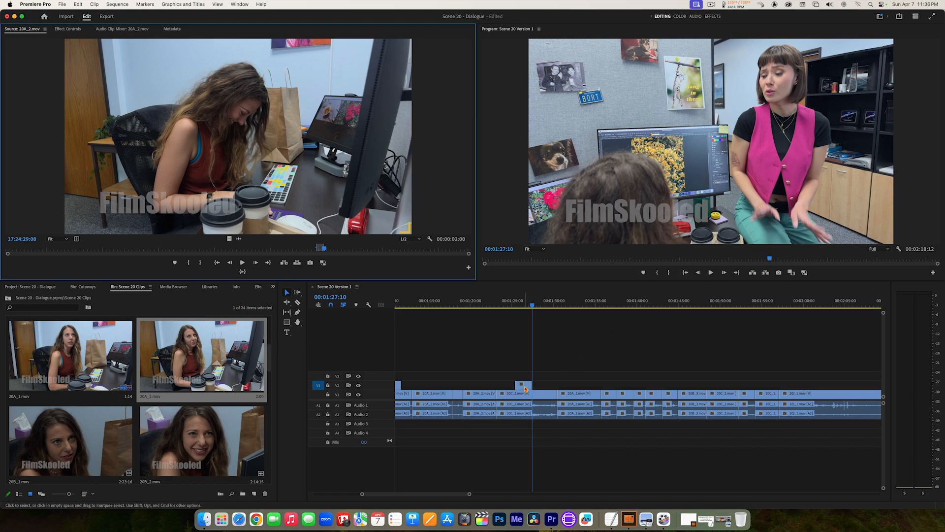
left_click(463, 305)
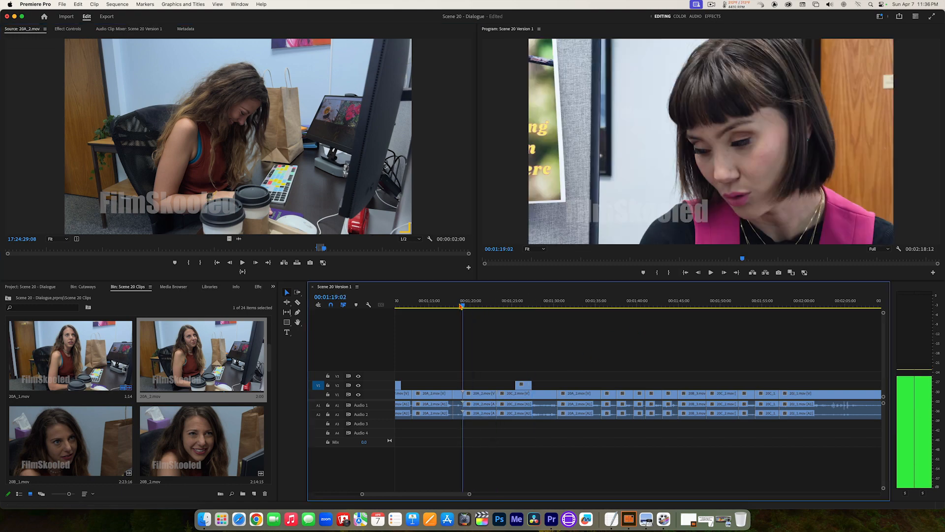
left_click(464, 306)
key("space")
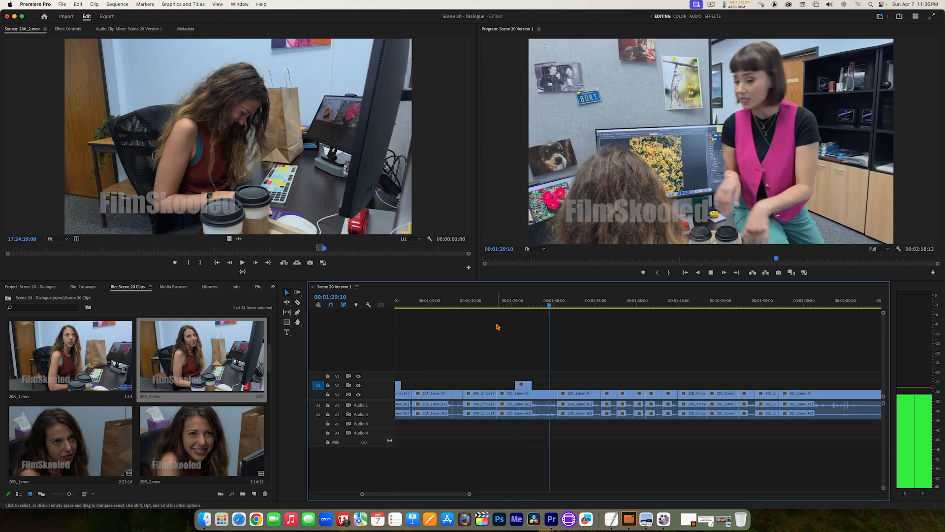
key("space")
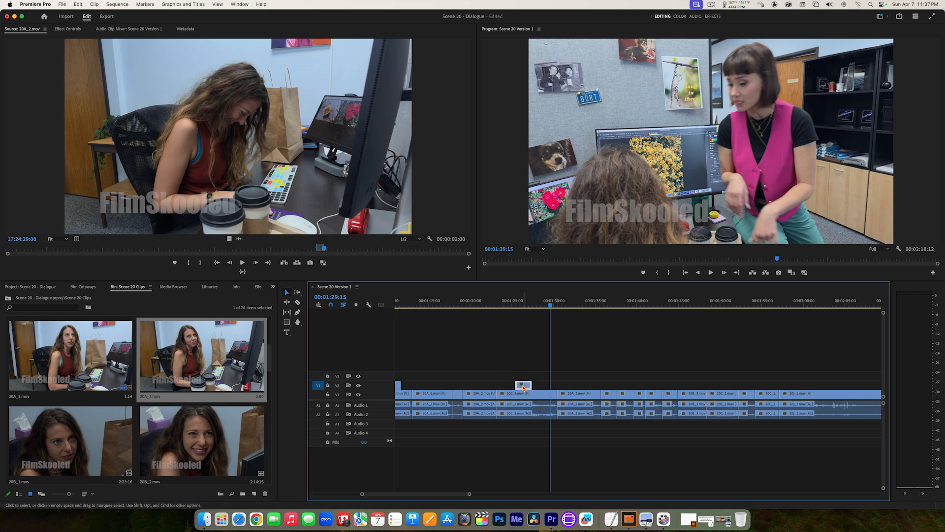
Shift the newly placed 20A_2.mov reaction shot slightly later on V2.
left_click_drag(523, 387, 536, 388)
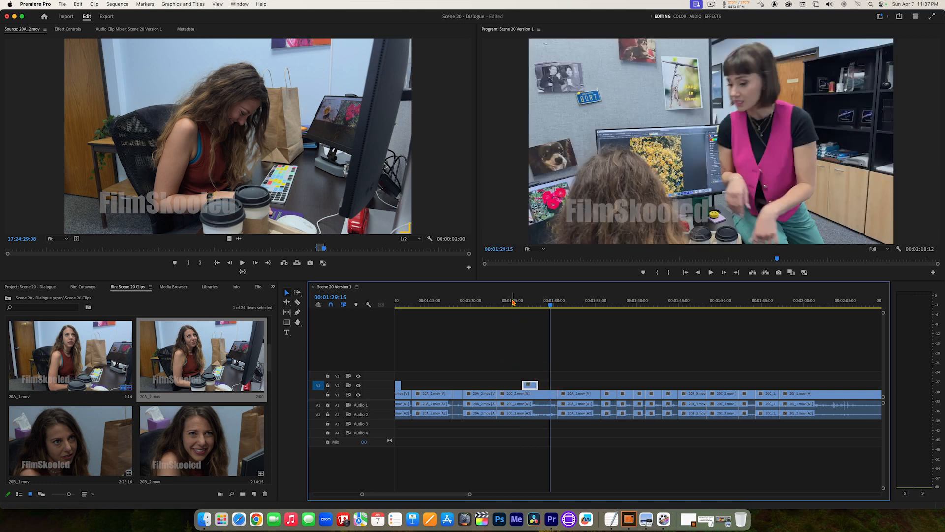
Play the sequence past the shifted reaction shot toward its end and park the playhead at 00:02:02:20.
left_click(497, 303)
left_click(541, 332)
key("space")
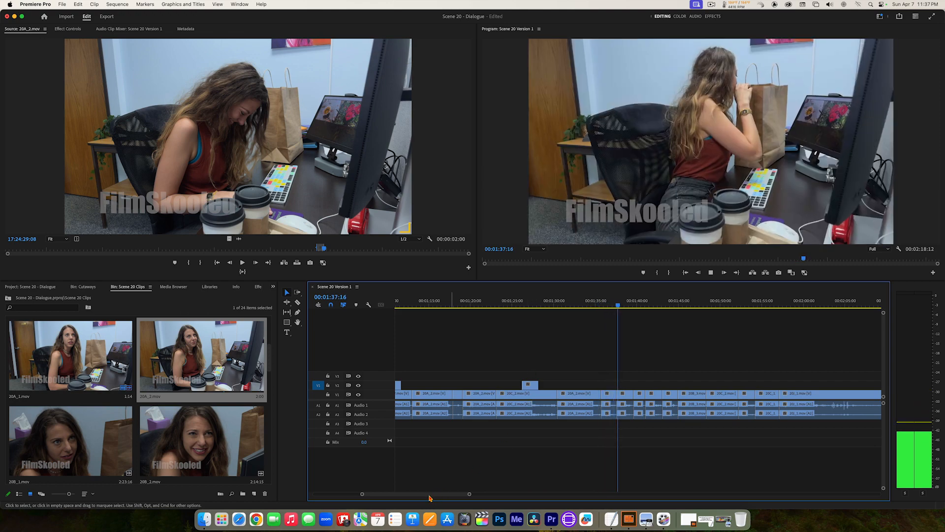
left_click_drag(429, 498, 442, 496)
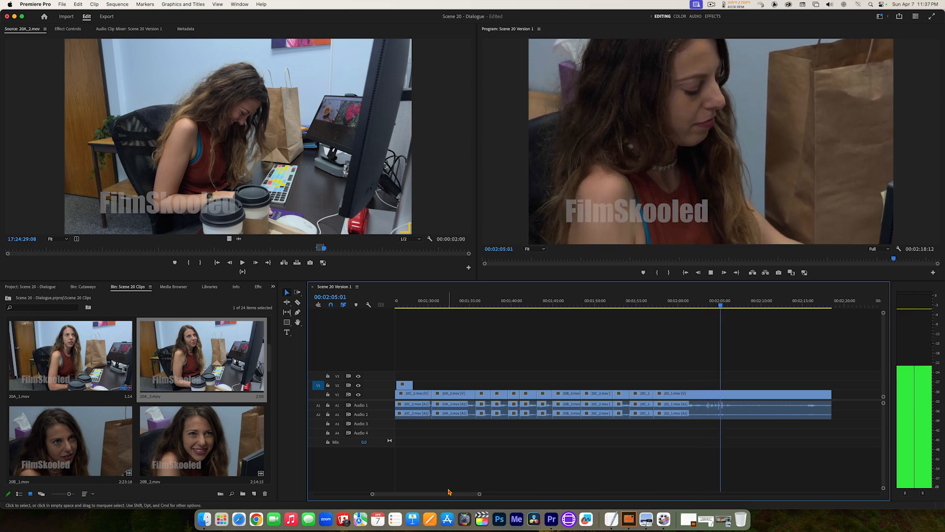
key("space")
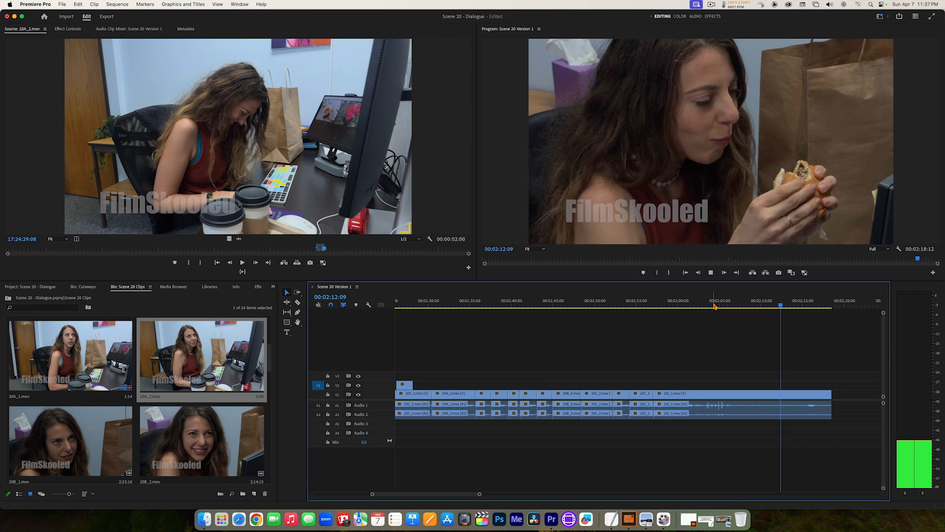
key("space")
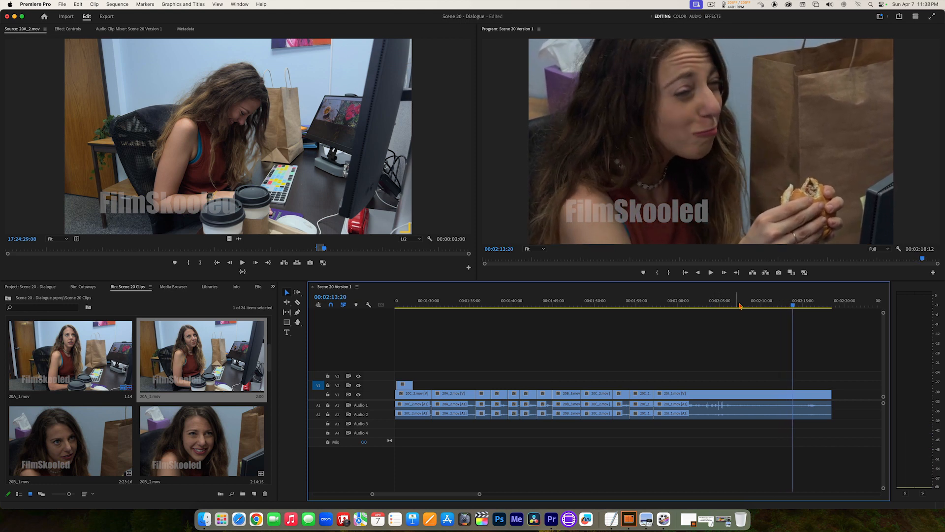
left_click_drag(740, 305, 701, 306)
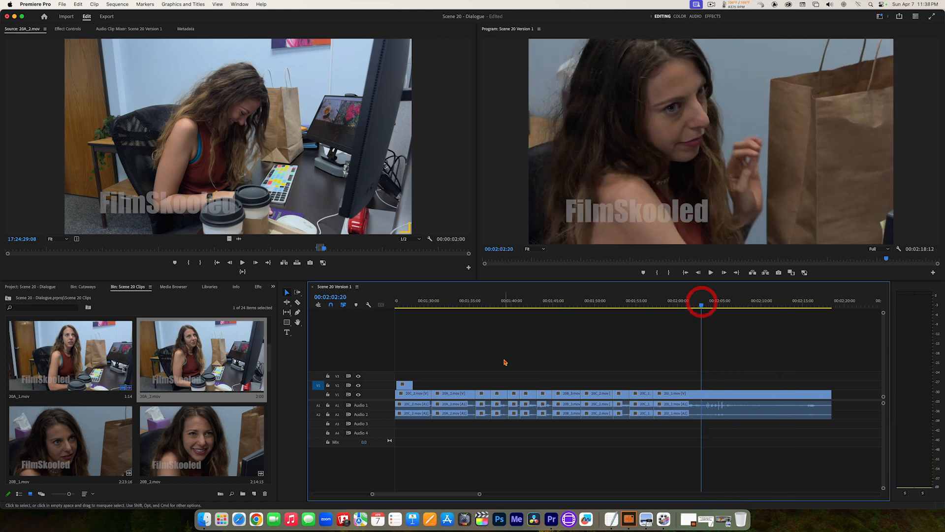
Load 20E_3.mov as the source and play it from 18:47:45:00 to the standing woman's smiling reaction.
left_click_drag(268, 358, 269, 405)
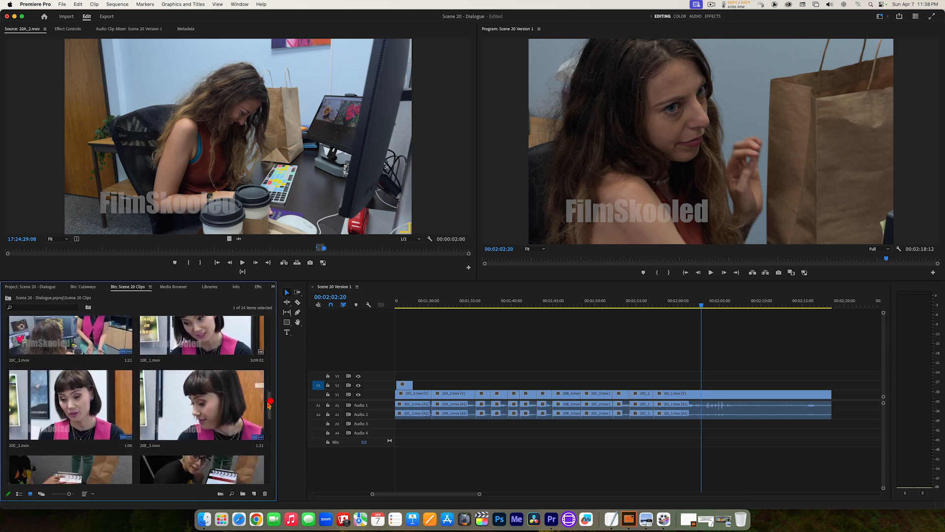
double_click(212, 405)
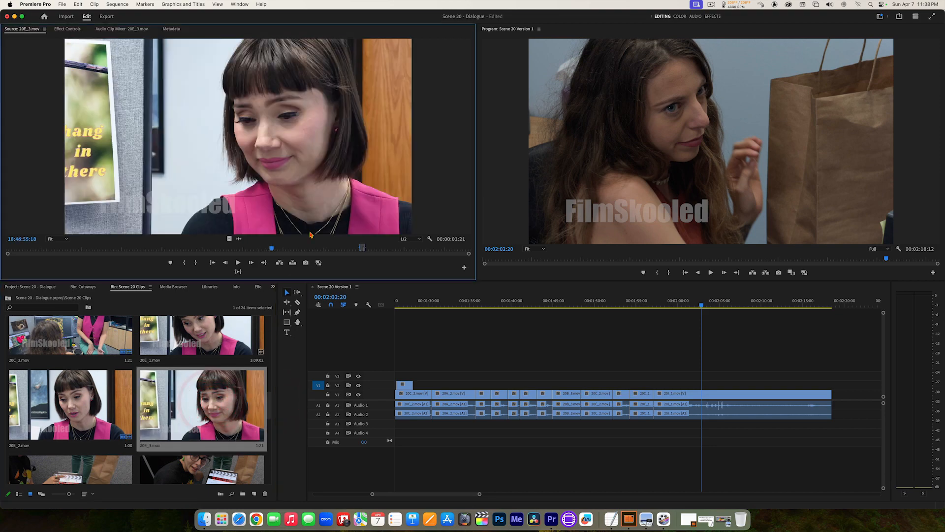
left_click_drag(315, 246, 393, 249)
left_click(404, 248)
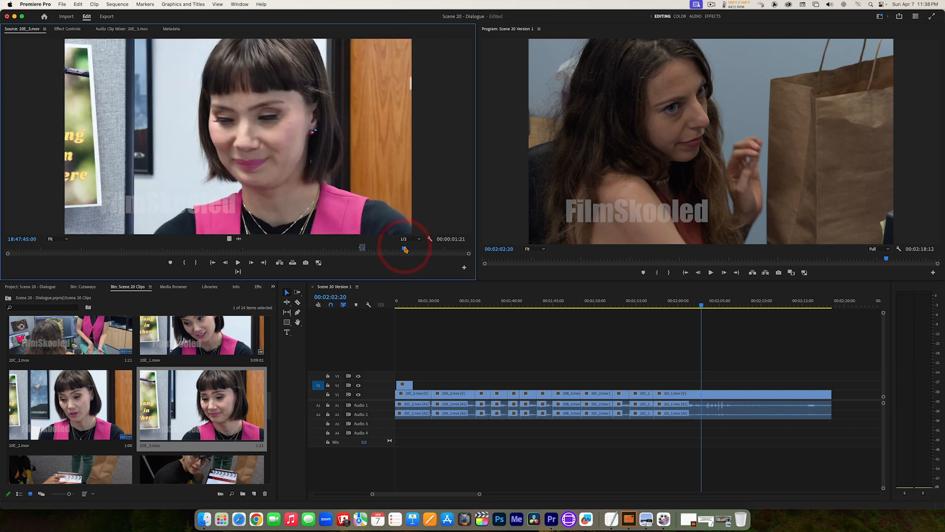
key("space")
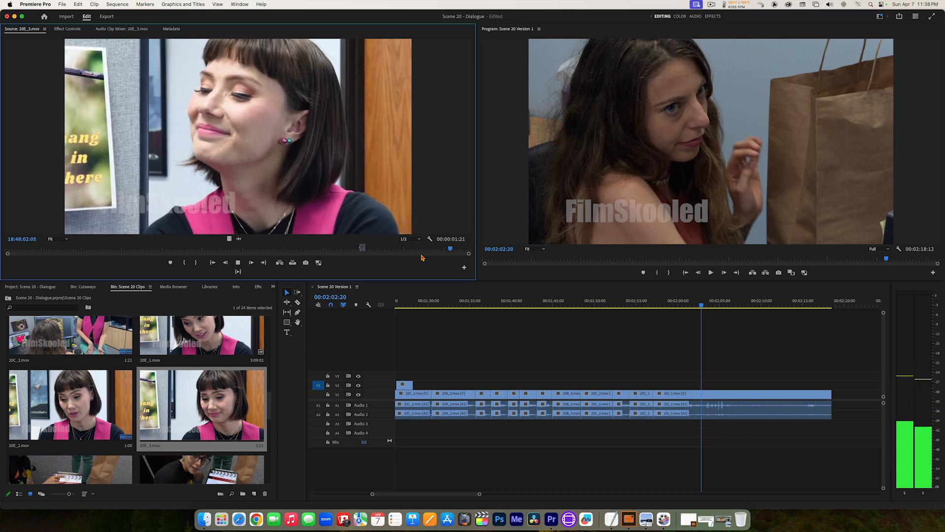
key("space")
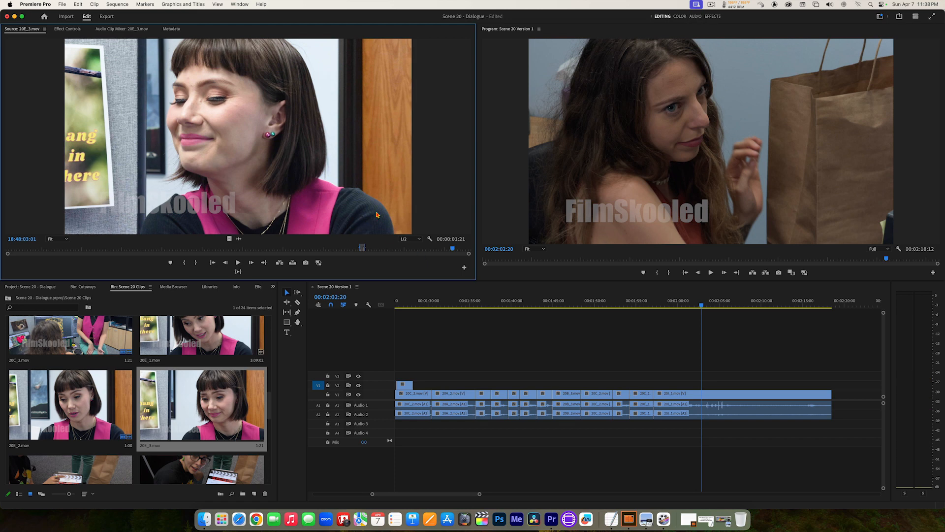
Mark the smiling reaction in 20E_3.mov with In at 18:48:01:02 and Out at 18:48:04:15.
key("j")
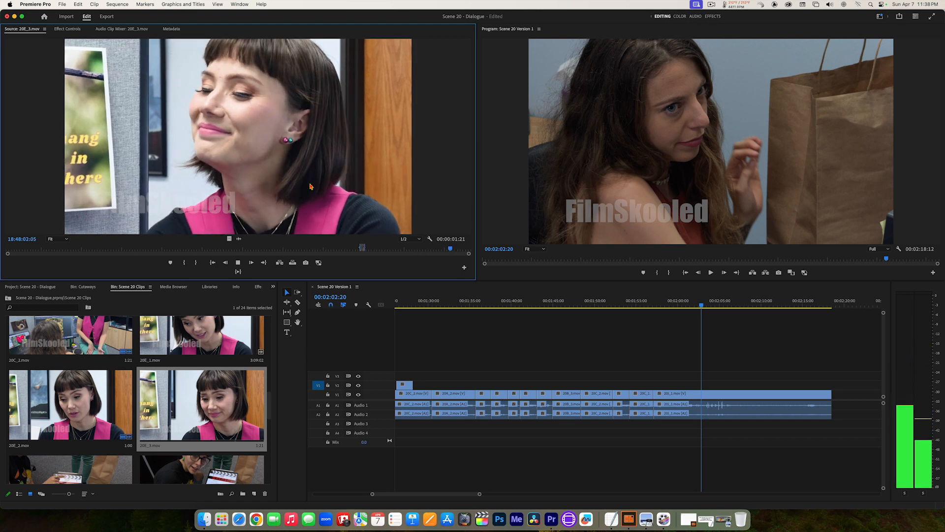
key("k")
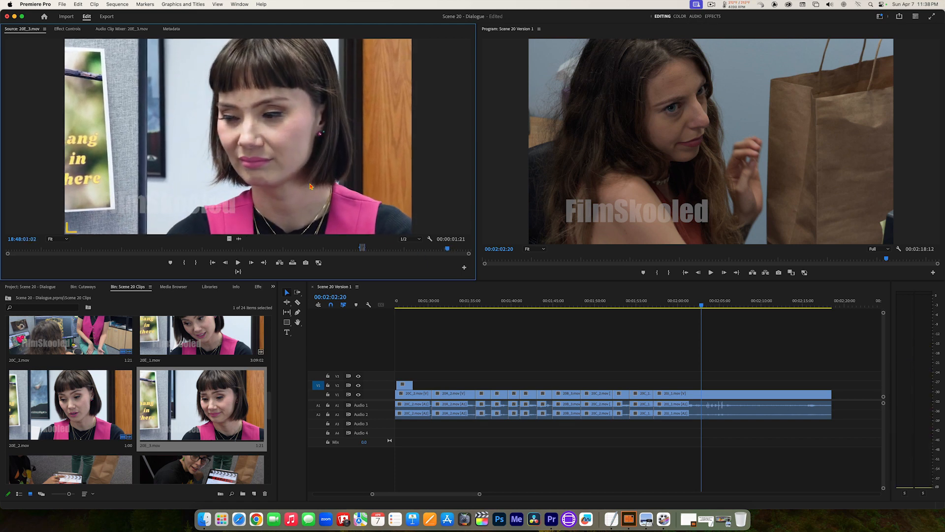
key("l")
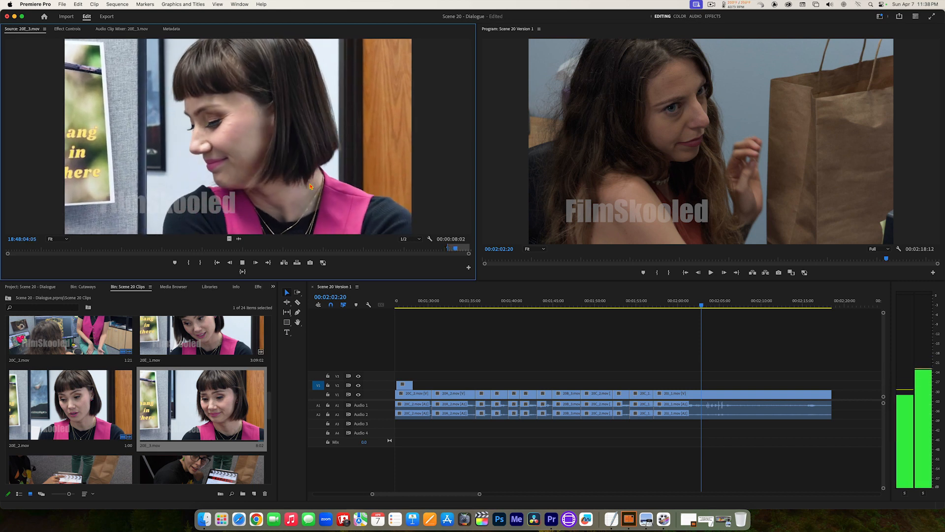
key("k")
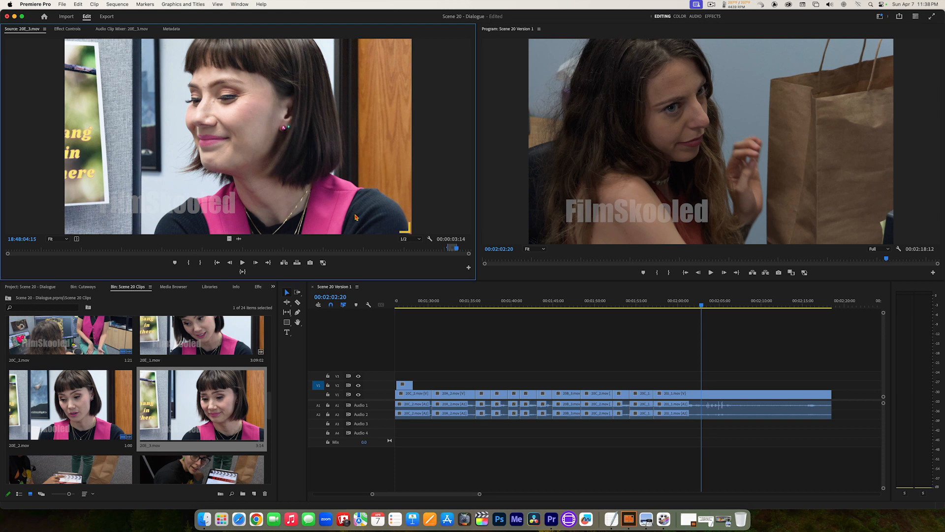
Overwrite the marked 20E_3.mov reaction shot onto V2 at 00:02:03:05.
left_click(699, 306)
key("space")
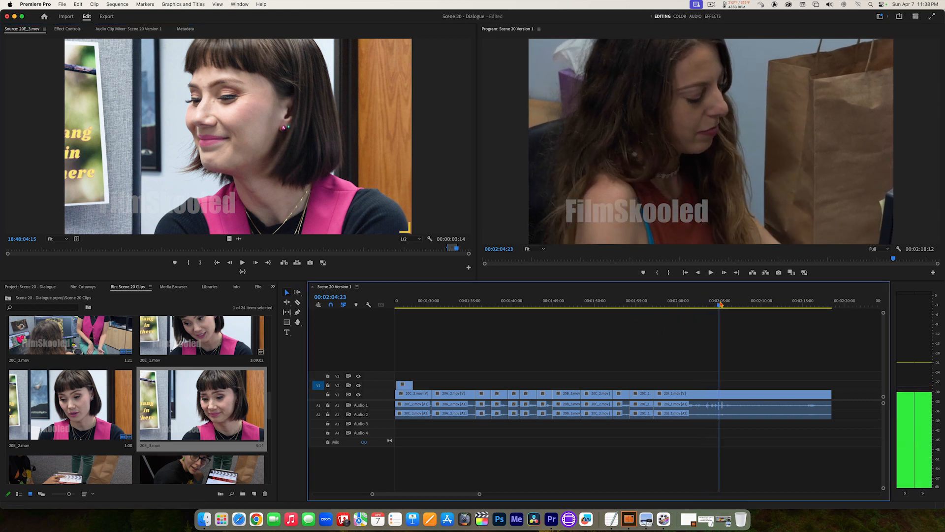
left_click(705, 305)
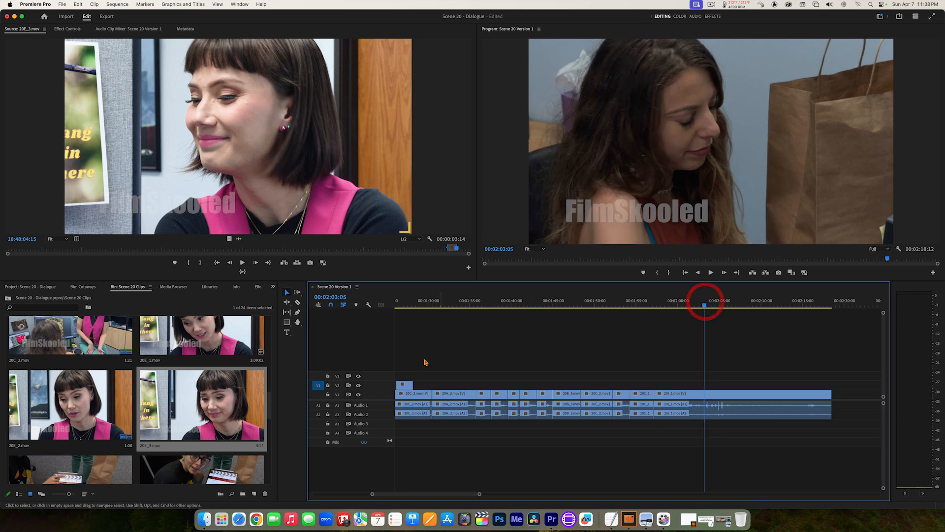
left_click(297, 263)
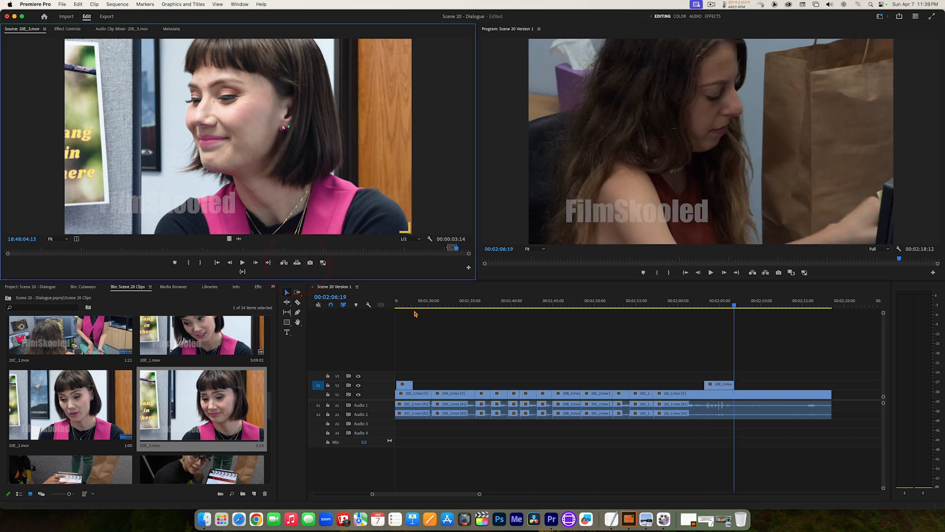
Play back the new 20E_3.mov reaction from 00:01:57:02 and return the playhead to its end at 00:02:06:19.
left_click_drag(736, 301, 654, 301)
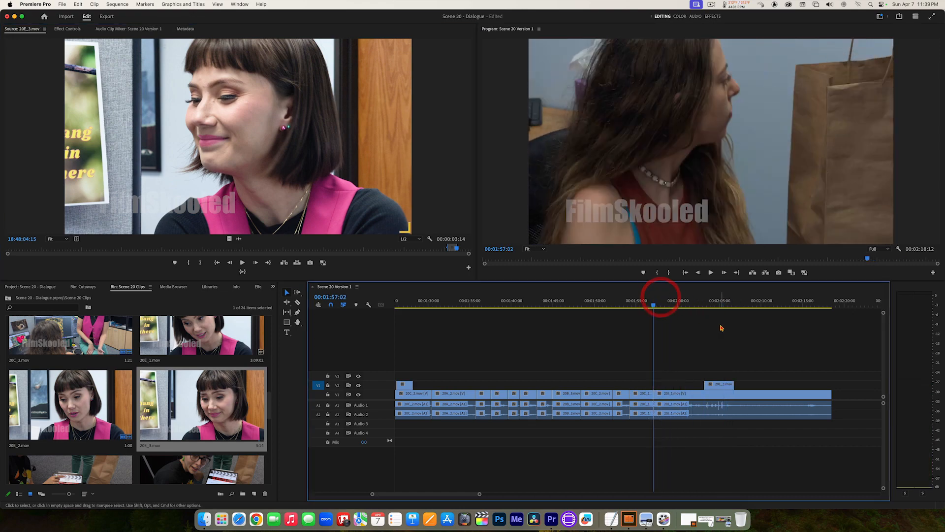
key("space")
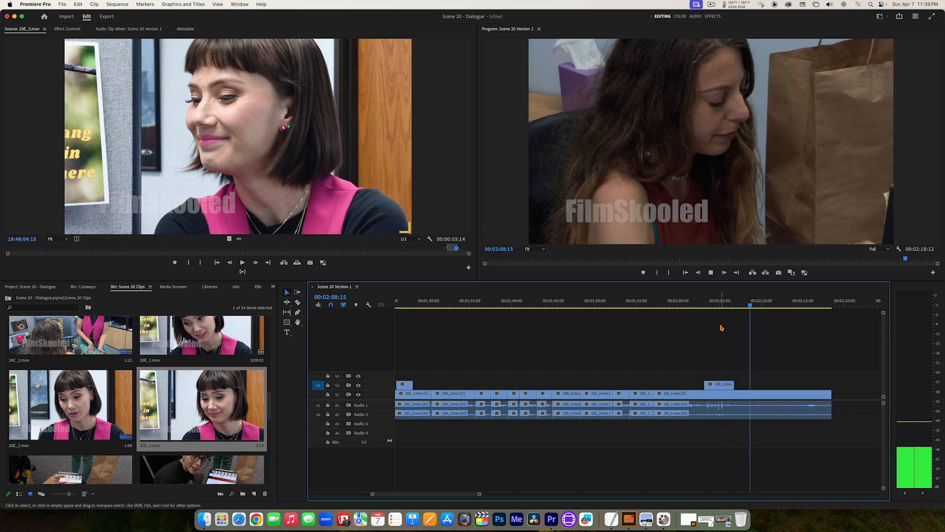
key("space")
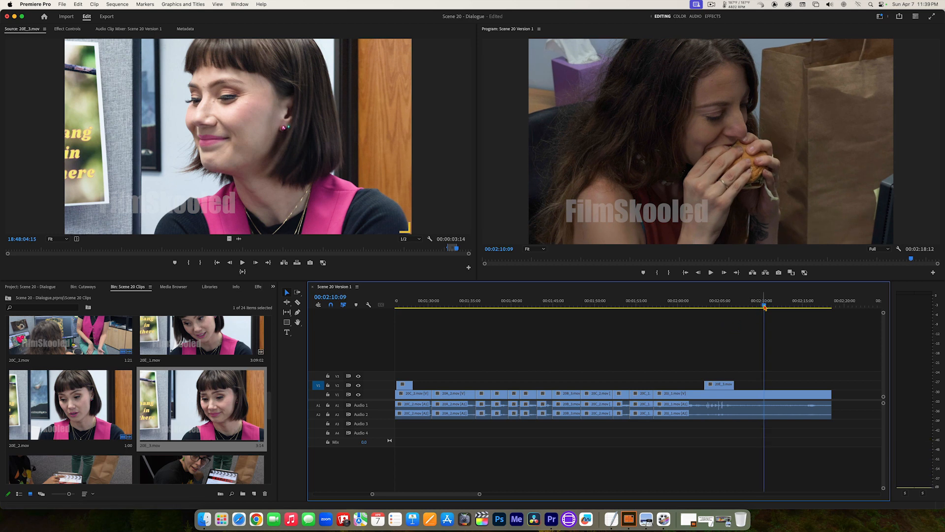
left_click_drag(765, 306, 744, 303)
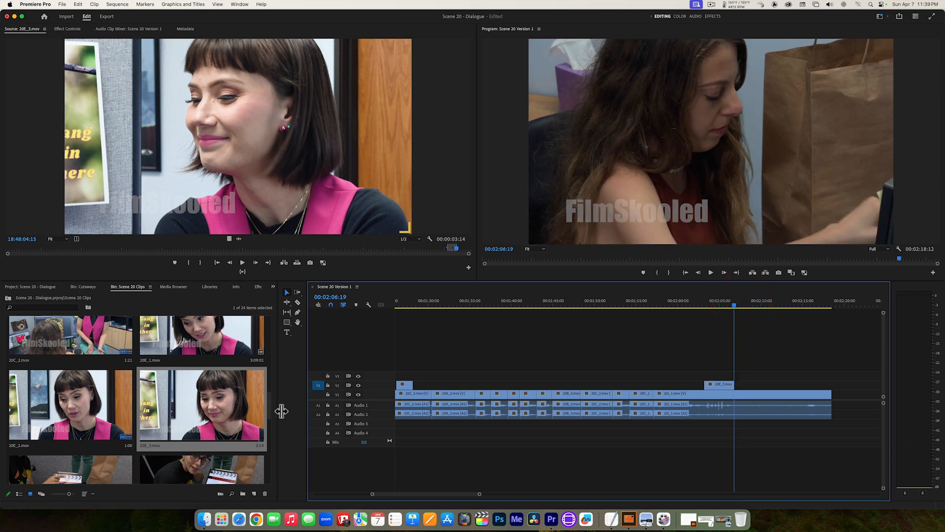
Load 20K_1.mov and mark the burger pickup with In at 19:08:41:04 and Out at 19:08:43:15.
left_click_drag(271, 406, 274, 474)
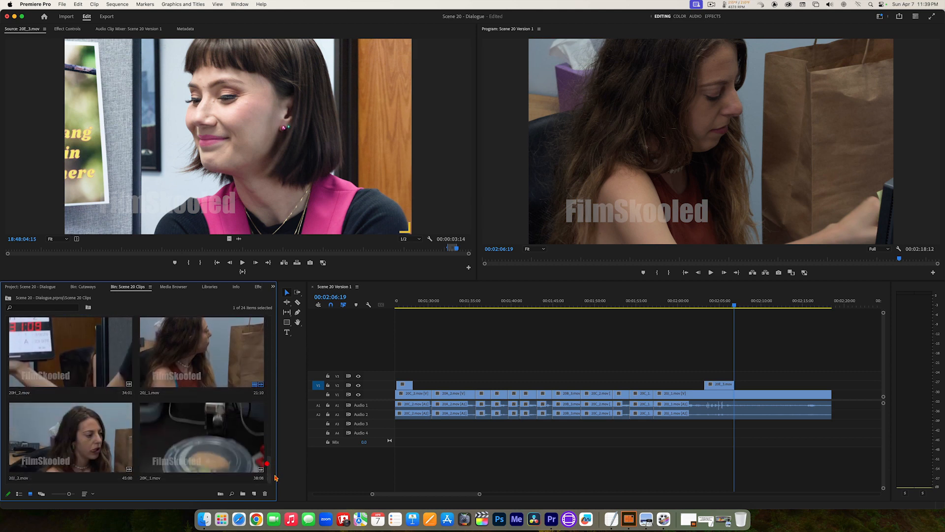
double_click(209, 442)
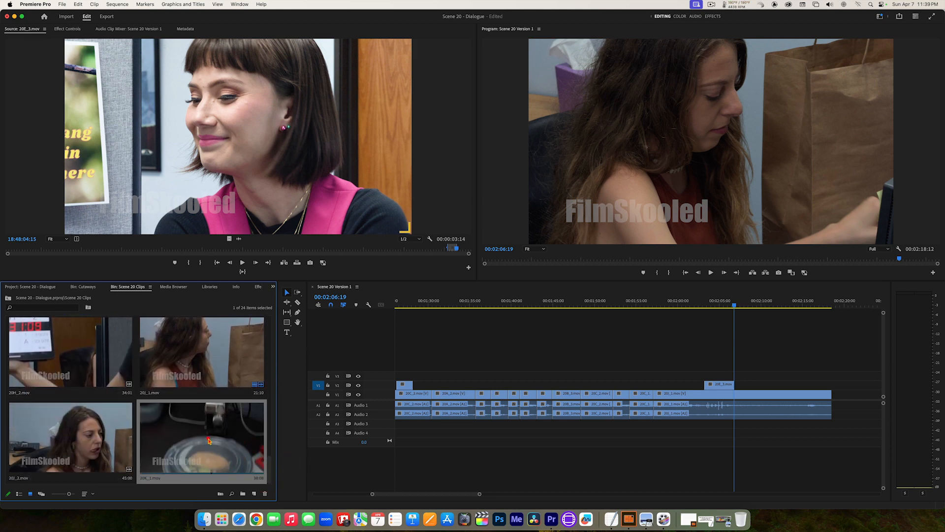
left_click_drag(97, 252, 246, 252)
left_click_drag(243, 252, 221, 251)
key("i")
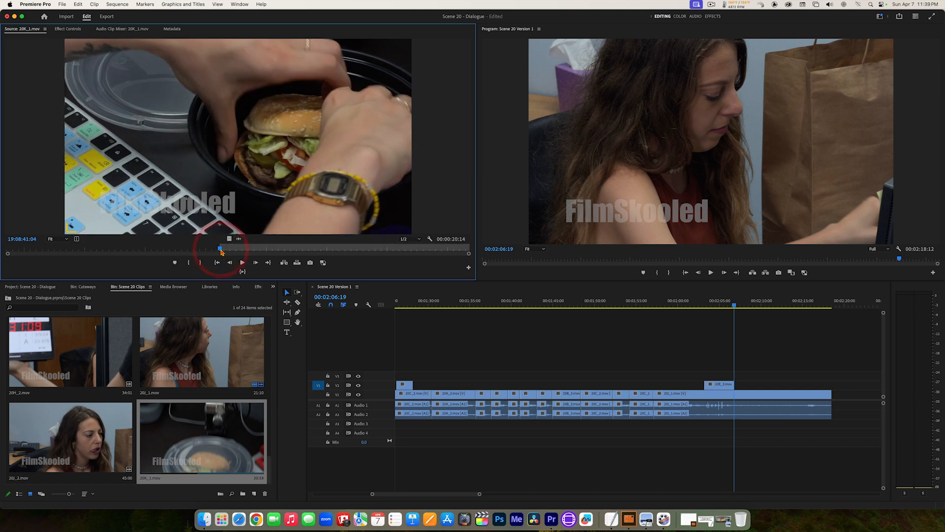
key("space")
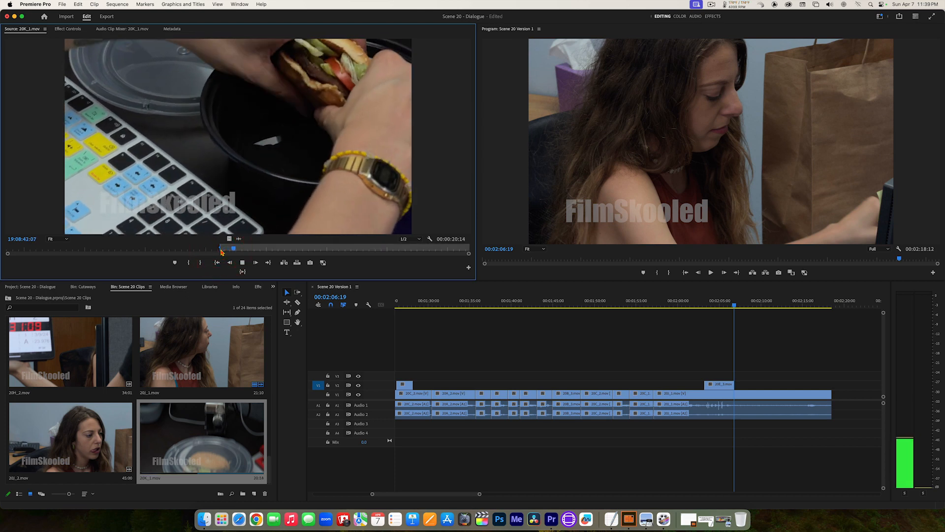
key("space")
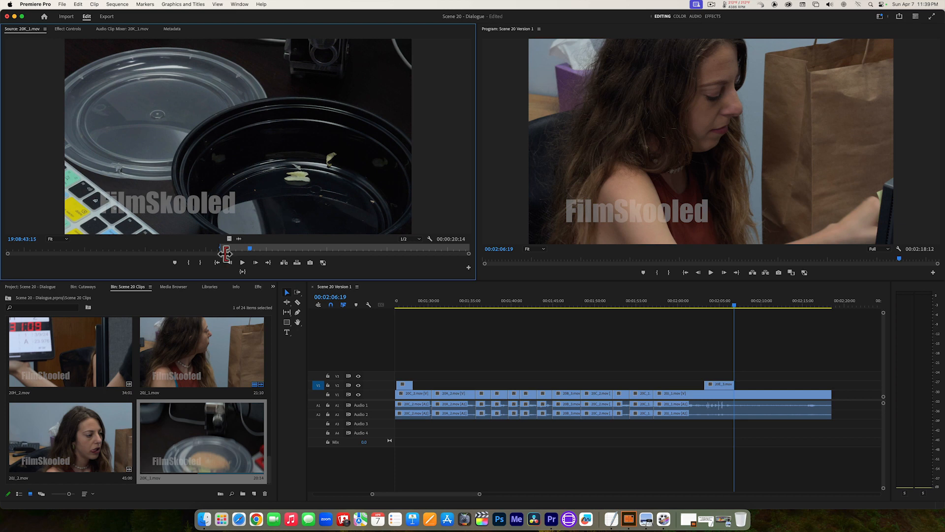
key("o")
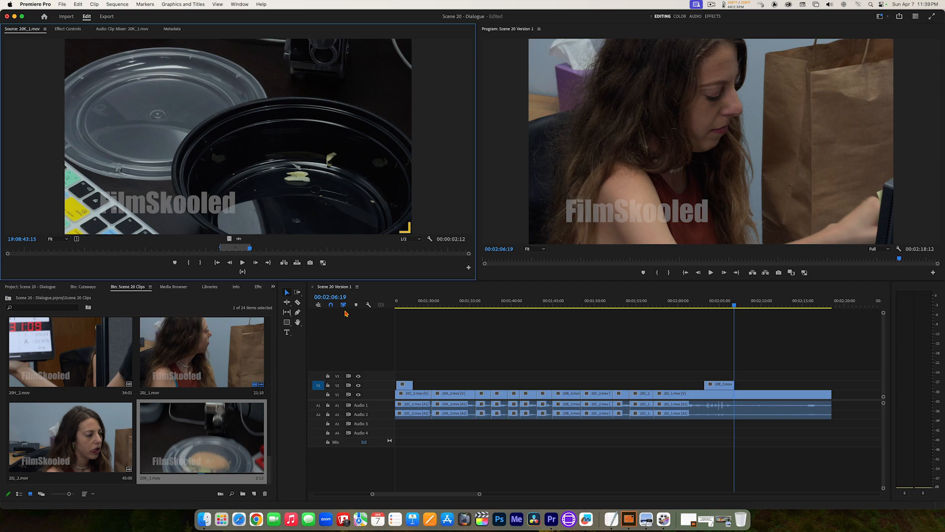
Overwrite the 20K_1.mov burger close-up onto V2 at 00:02:06:19 and play the sequence through to its end.
left_click(297, 264)
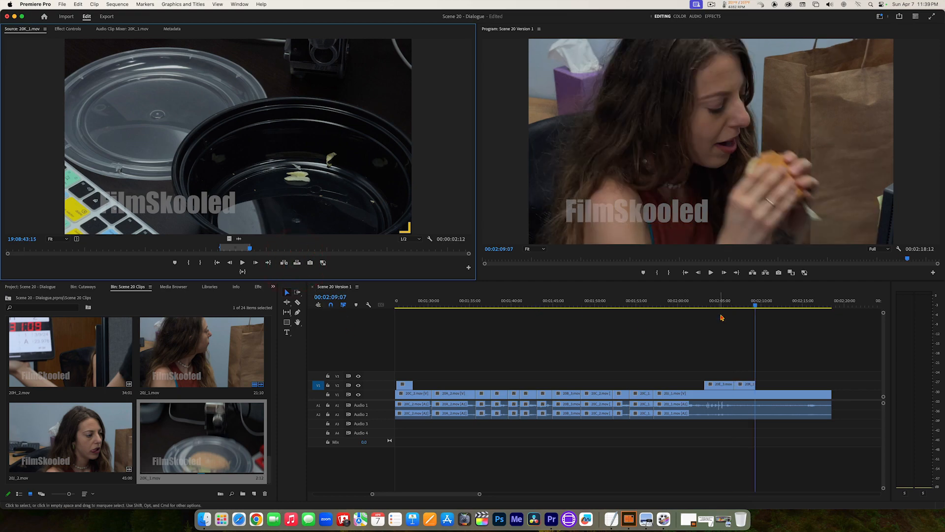
left_click(711, 300)
left_click_drag(705, 299, 685, 300)
key("space")
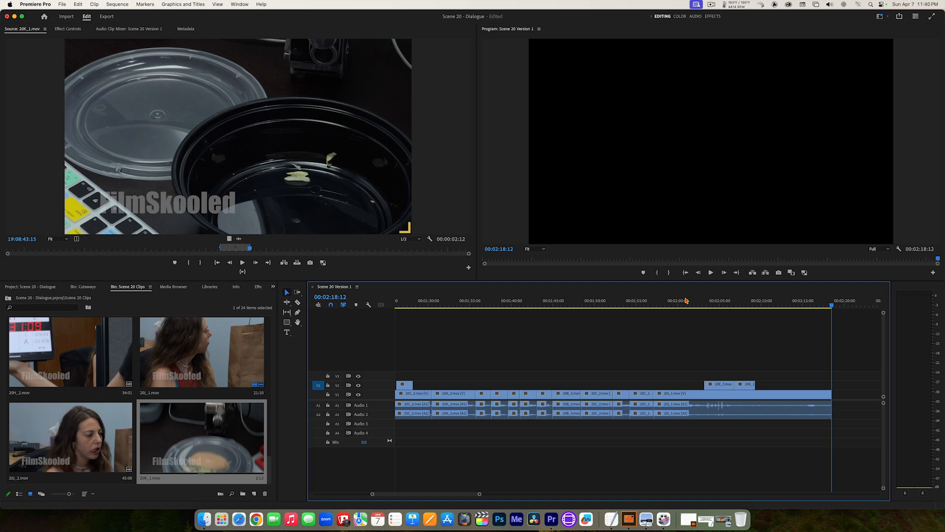
Save the project and play the whole sequence from 00:00:00:00 with the timeline zoomed in on the opening.
key("super+s")
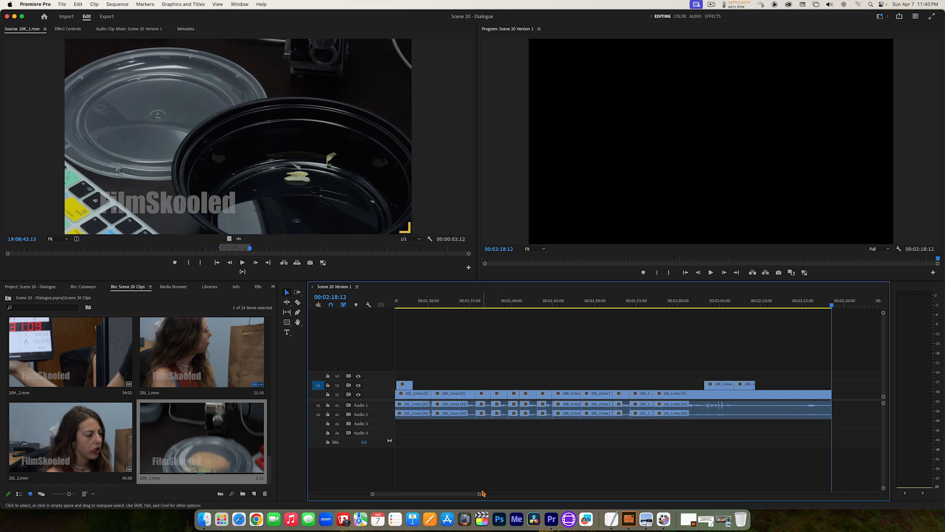
left_click_drag(480, 494, 493, 496)
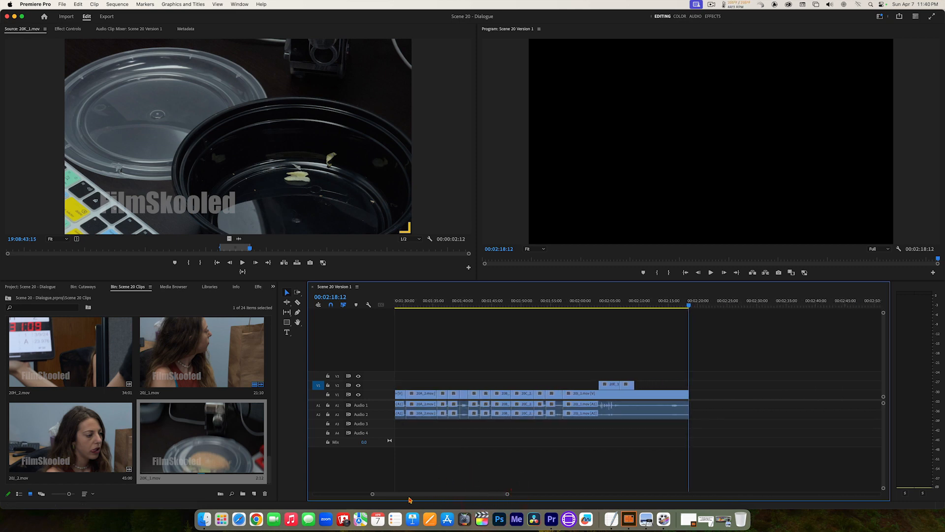
left_click_drag(373, 494, 320, 494)
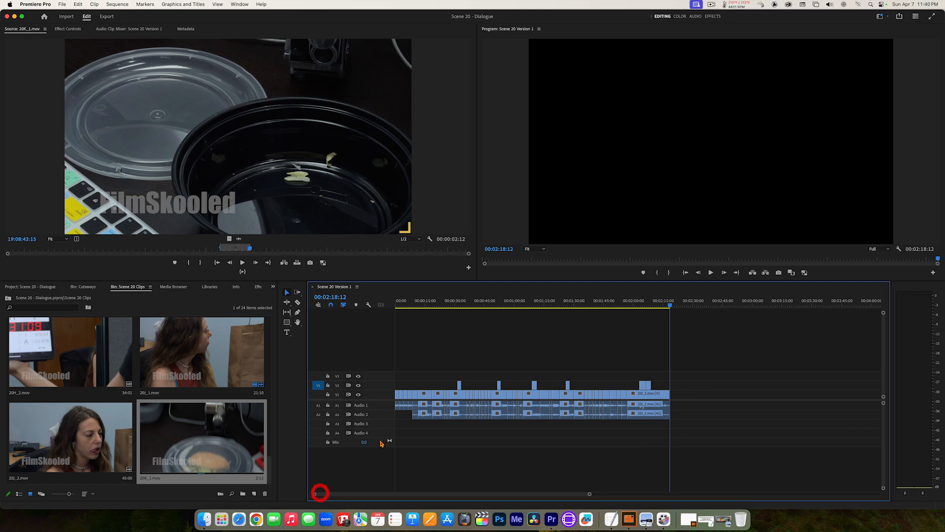
left_click_drag(405, 304, 384, 304)
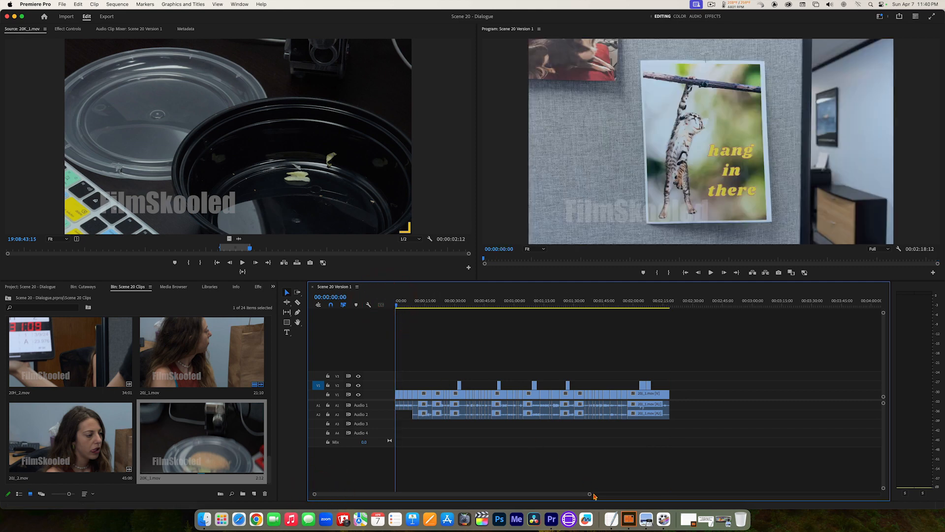
left_click_drag(590, 495, 495, 493)
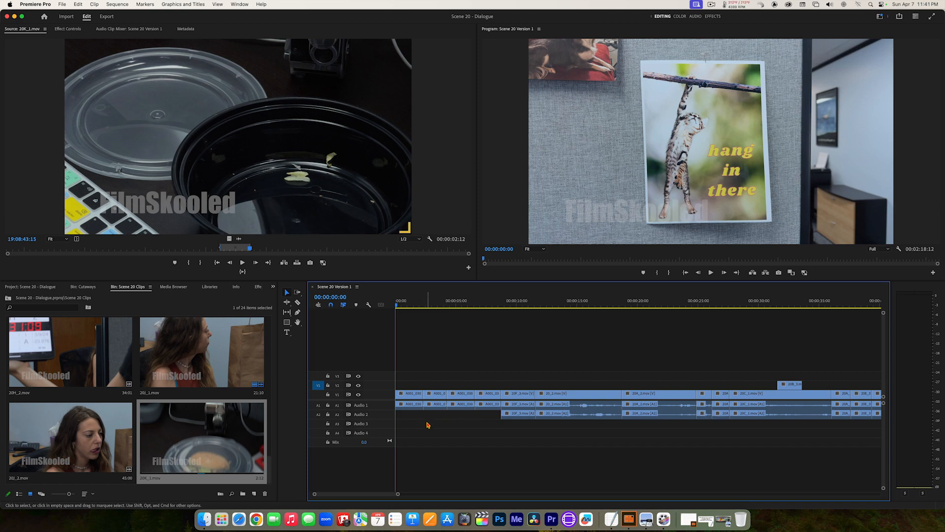
key("space")
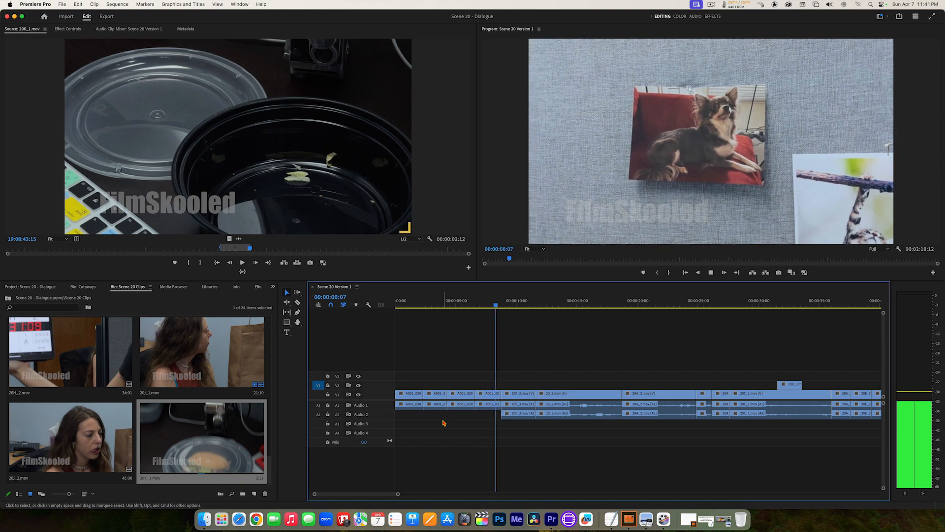
Stop the sequence playback and return the playhead to 00:00:00:00.
key("space")
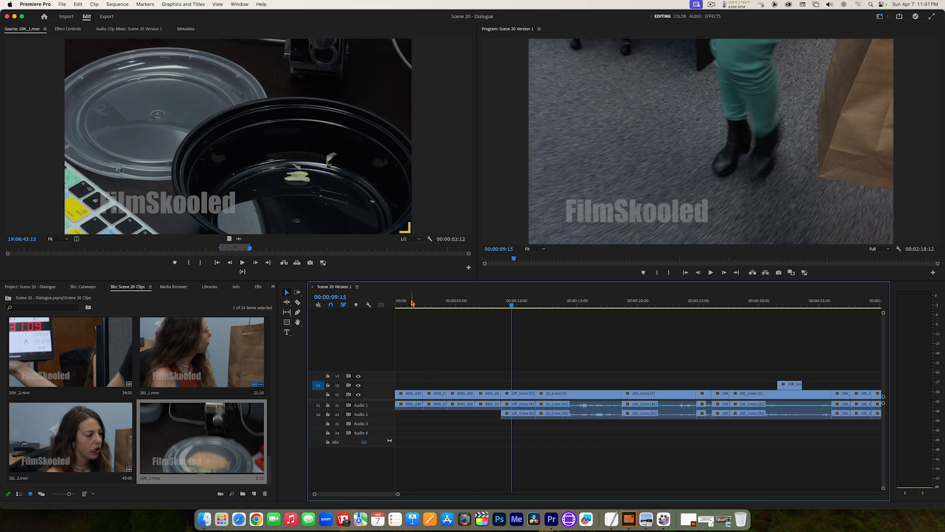
left_click(395, 304)
key("space")
left_click(391, 304)
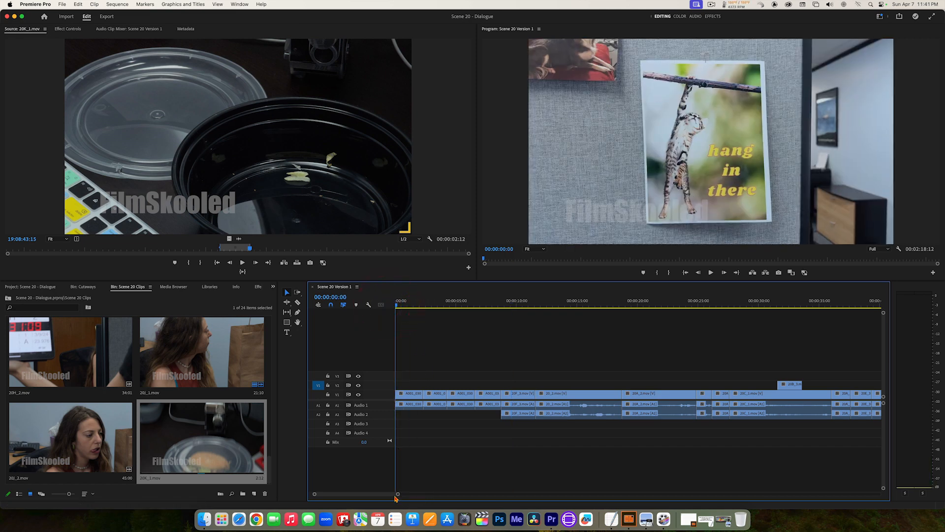
Split the first cutaway on V1, the hang in there poster, at 00:00:01:03 with the Razor tool.
left_click_drag(399, 498, 382, 498)
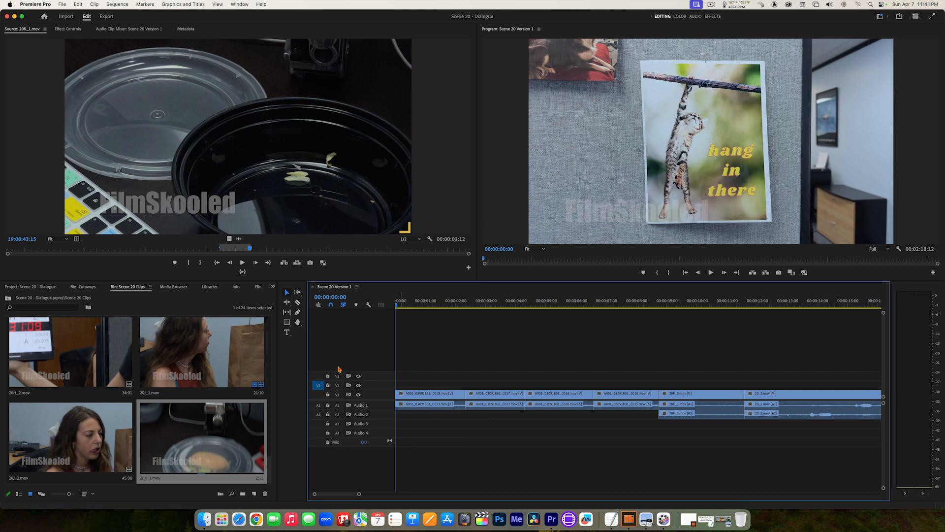
left_click_drag(306, 375, 301, 371)
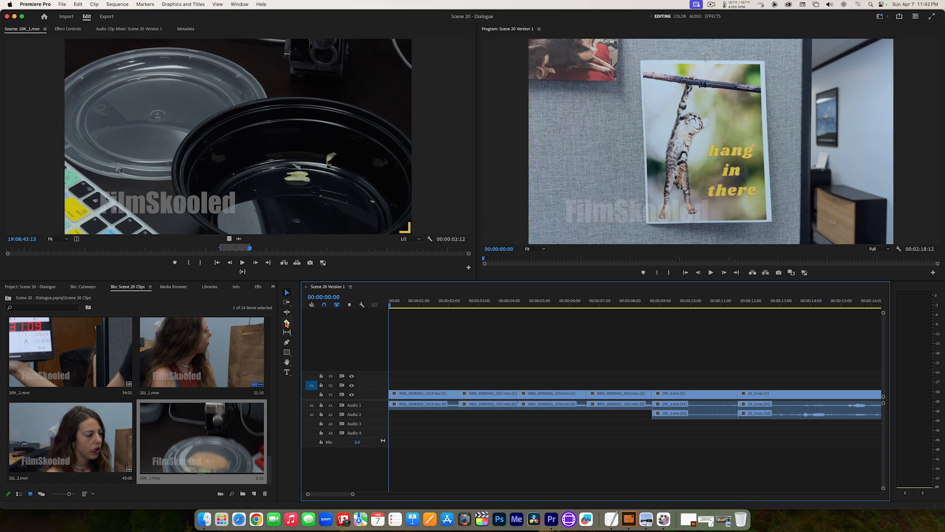
left_click(287, 323)
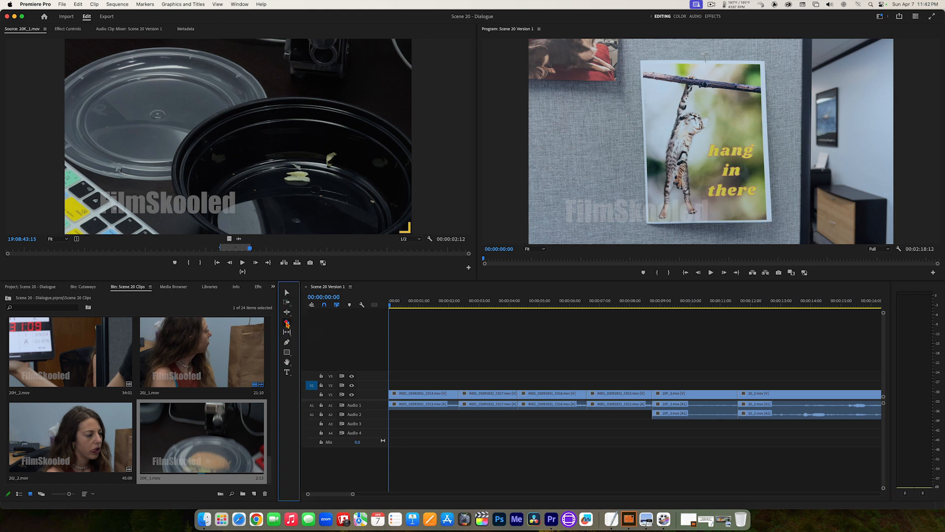
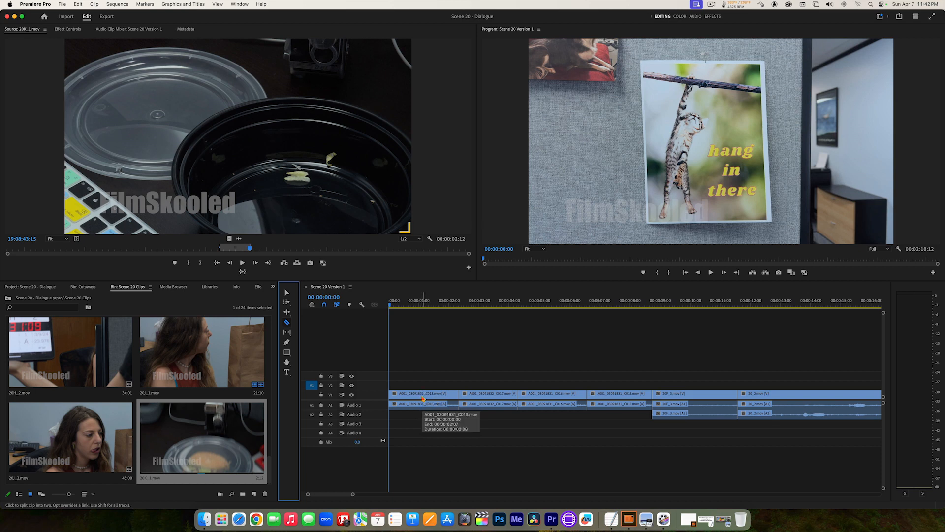
left_click(424, 399)
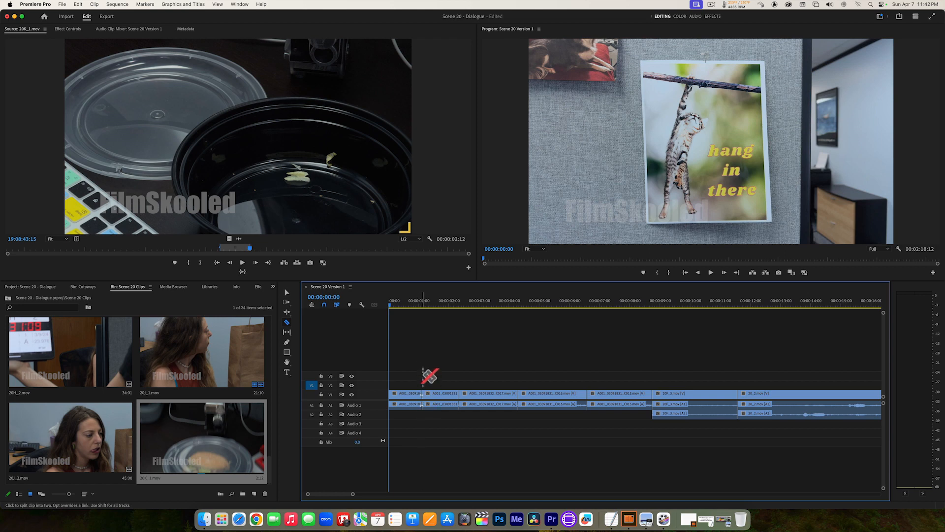
Hide the timeline's through-edit indicators and play across the new cut in the poster clip from 00:00:00:00.
left_click(362, 305)
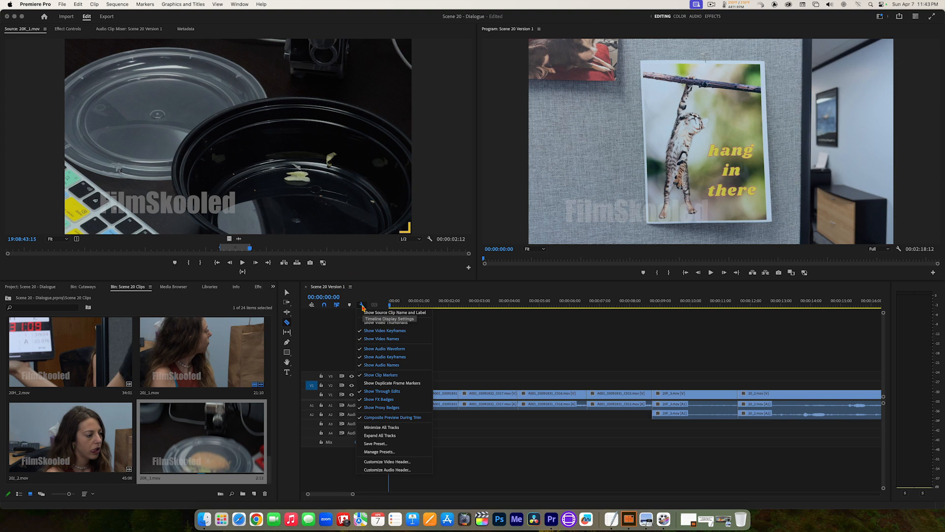
left_click(387, 393)
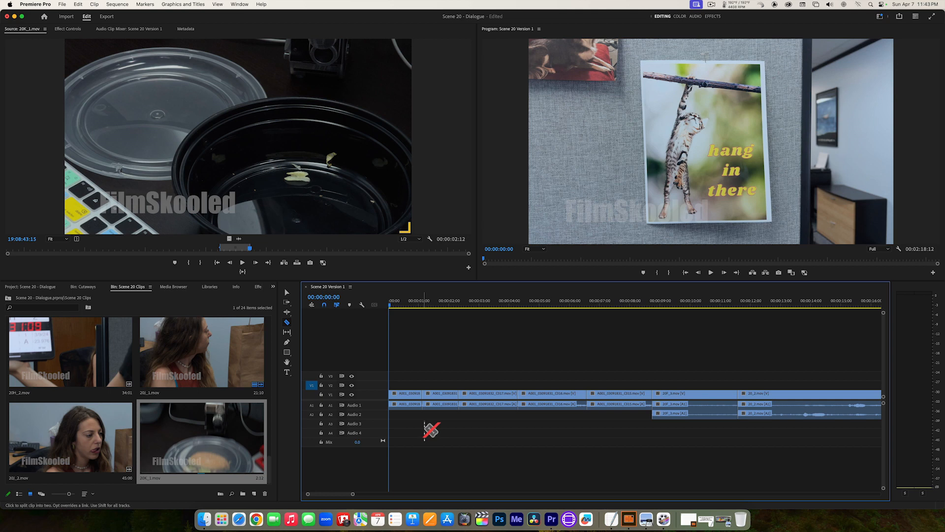
key("space")
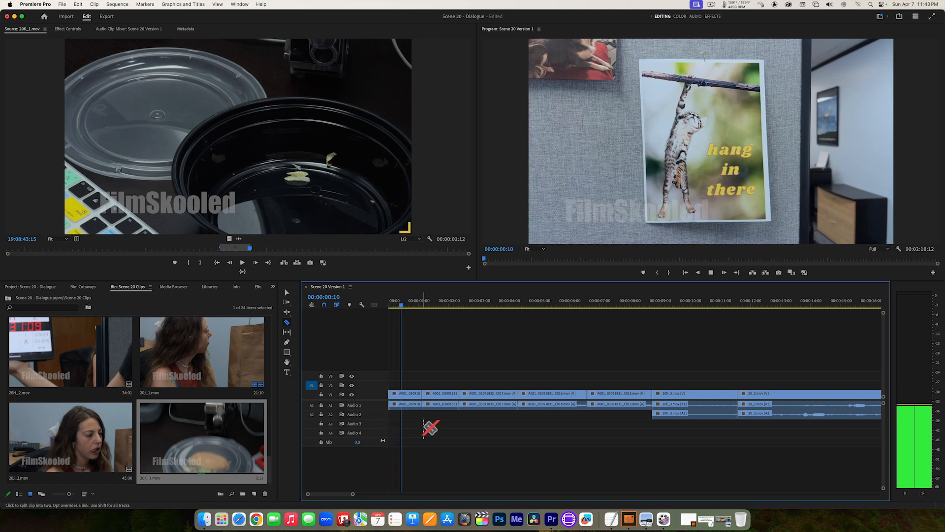
key("space")
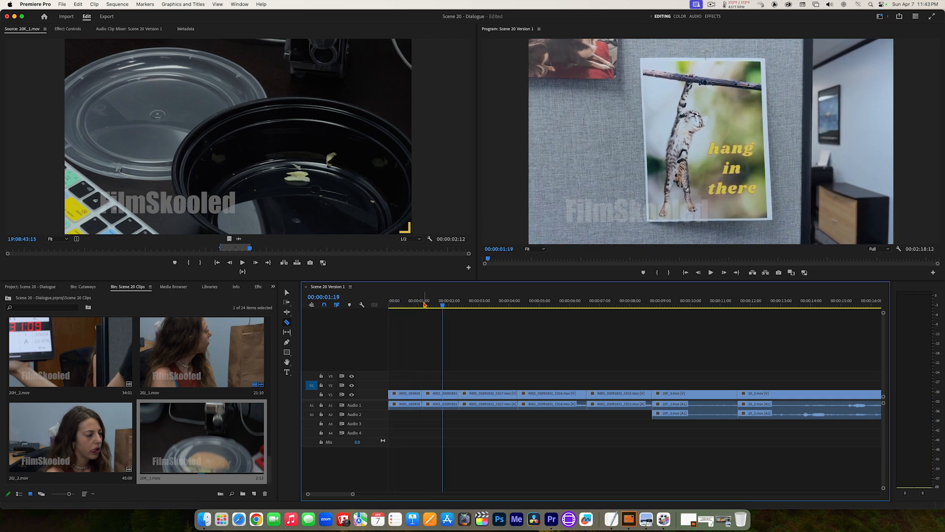
left_click_drag(424, 305, 373, 304)
key("space")
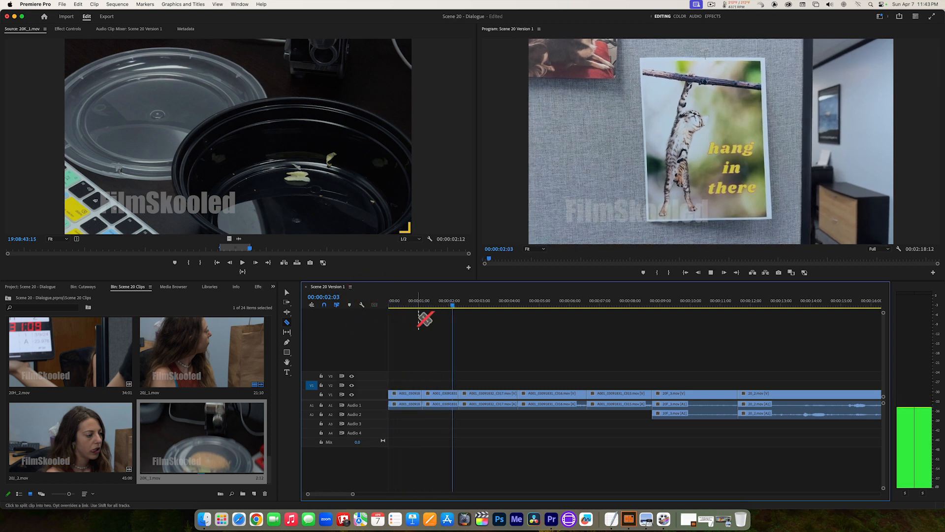
left_click(382, 305)
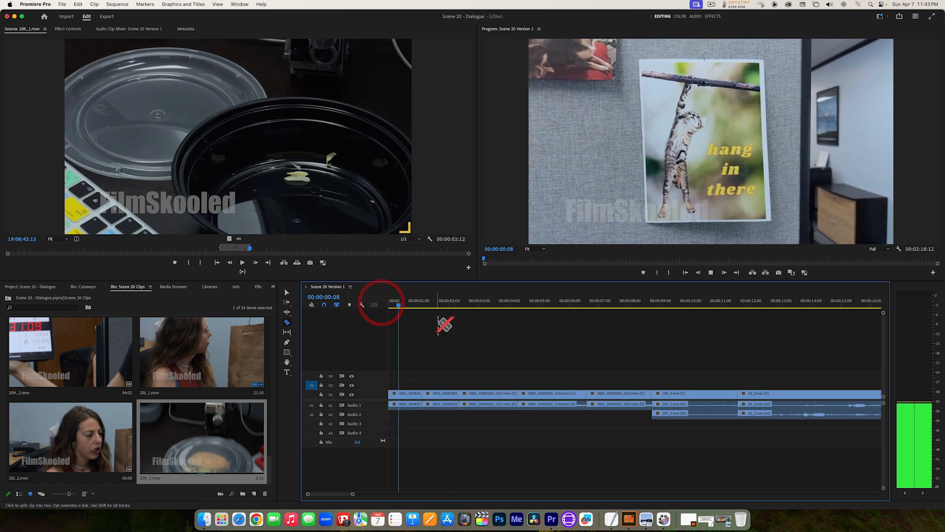
key("space")
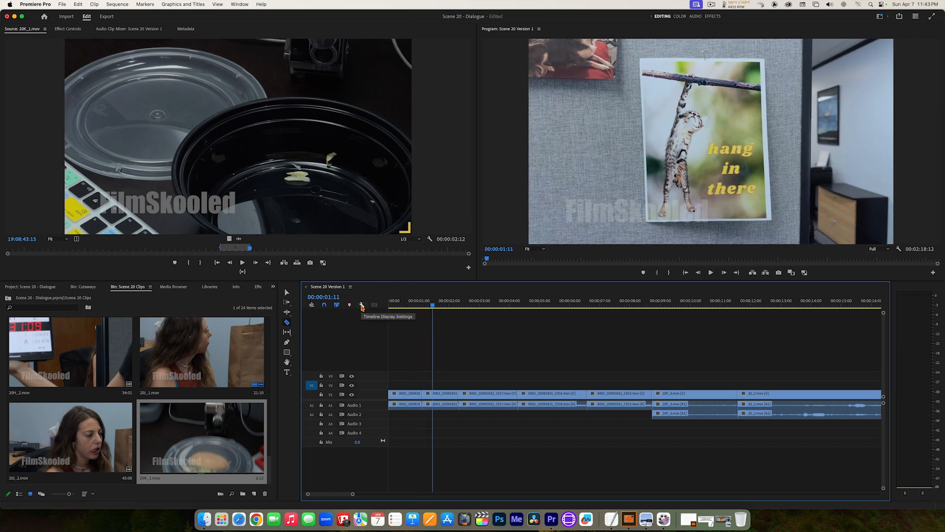
Turn the timeline's through-edit indicators back on and park the playhead on the cut at 00:00:01:03.
left_click(362, 306)
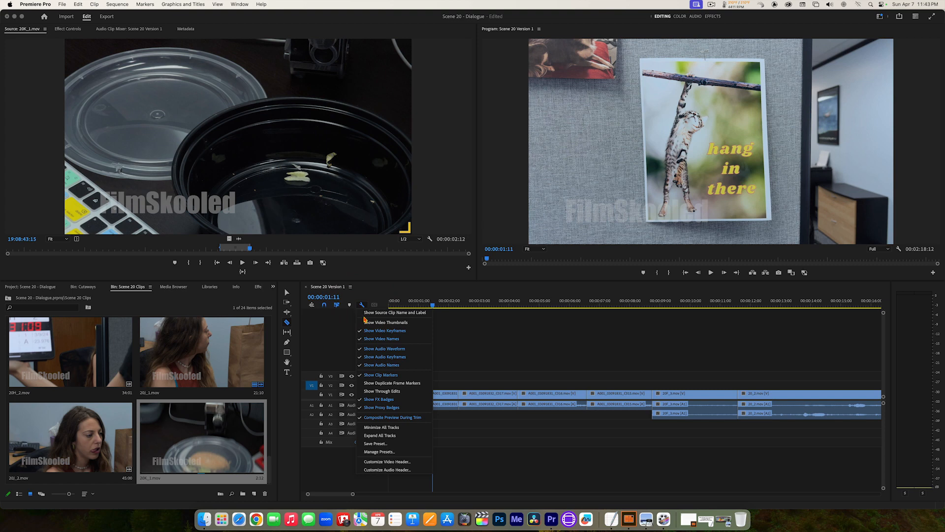
left_click(375, 392)
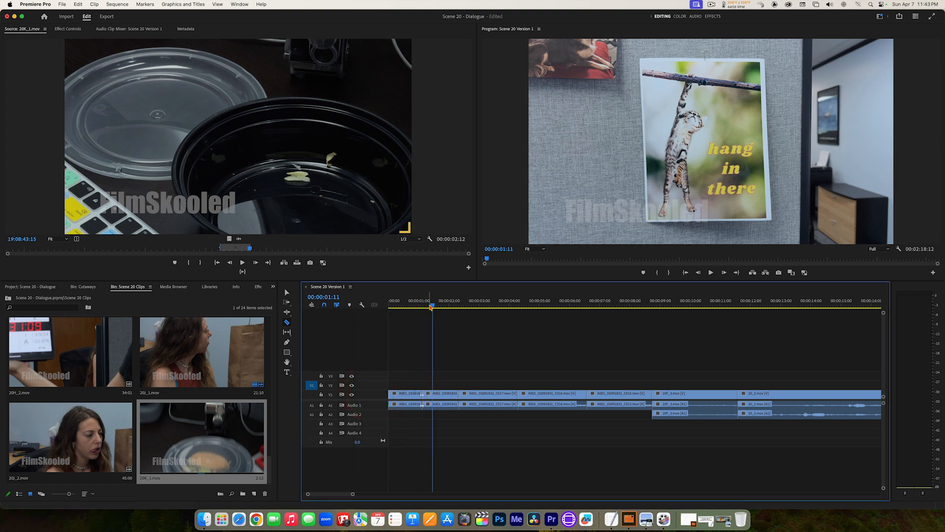
left_click(422, 304)
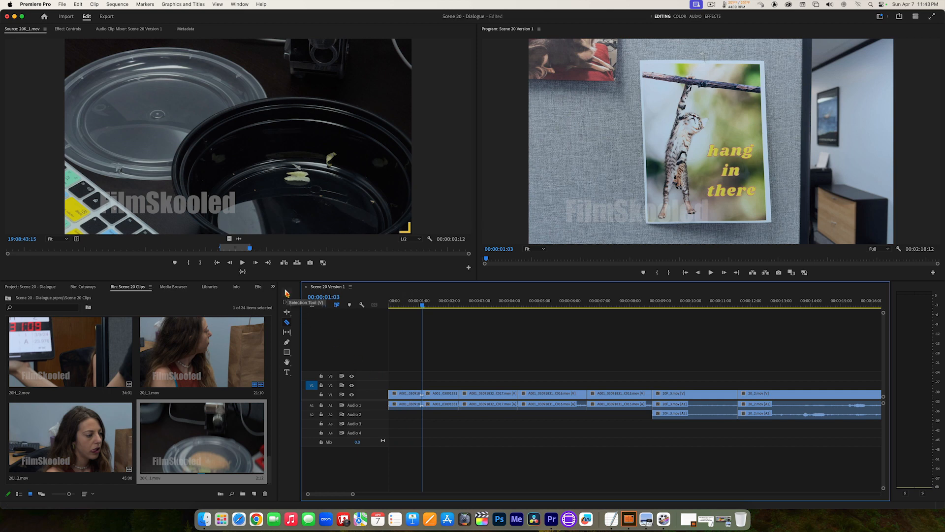
Delete the poster clip's section before the 00:00:01:03 cut and close the gap it leaves at the sequence start.
left_click(286, 292)
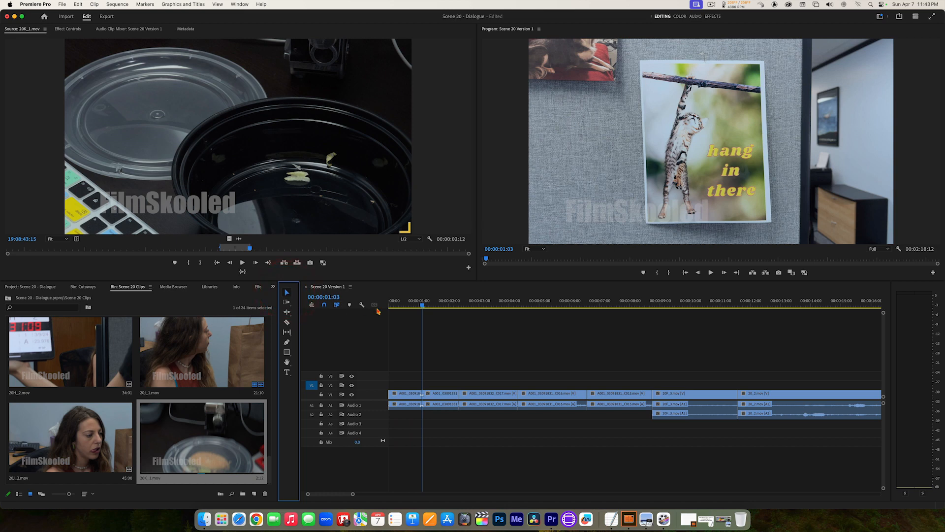
left_click(407, 395)
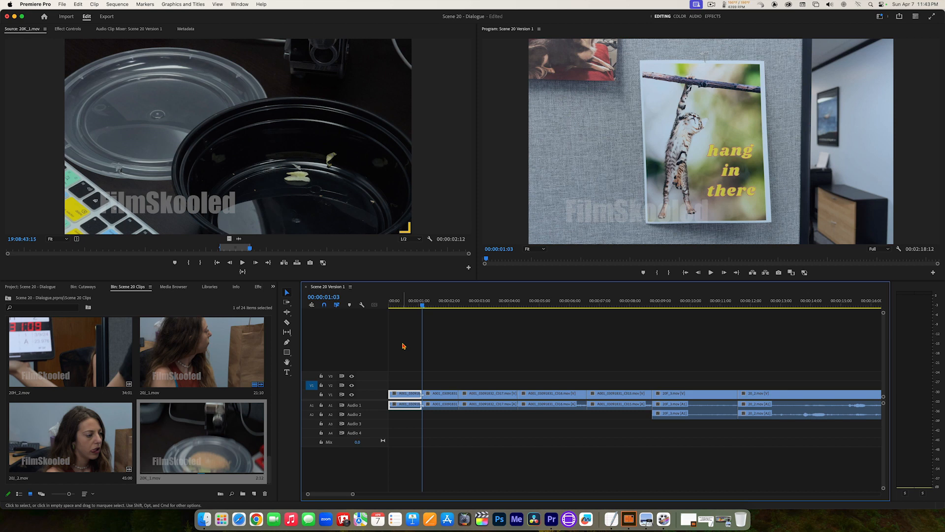
key("Delete")
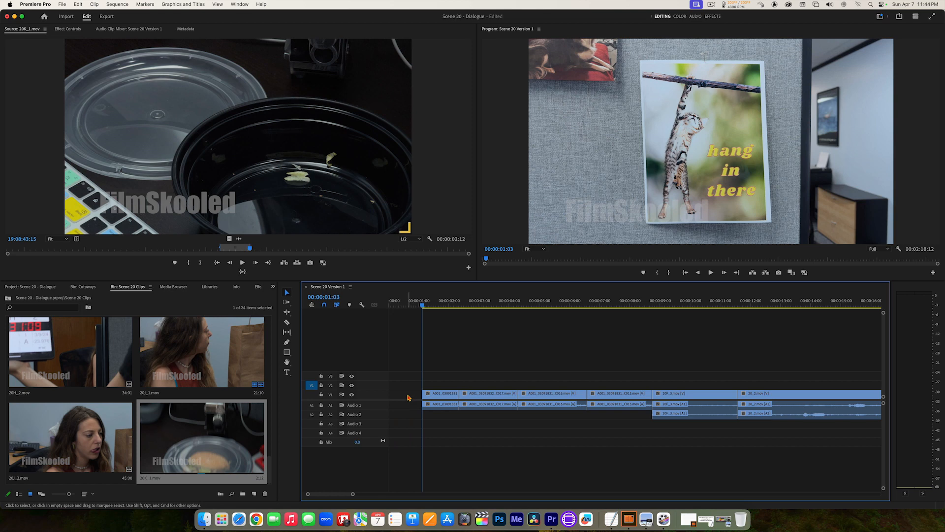
left_click(408, 394)
key("Delete")
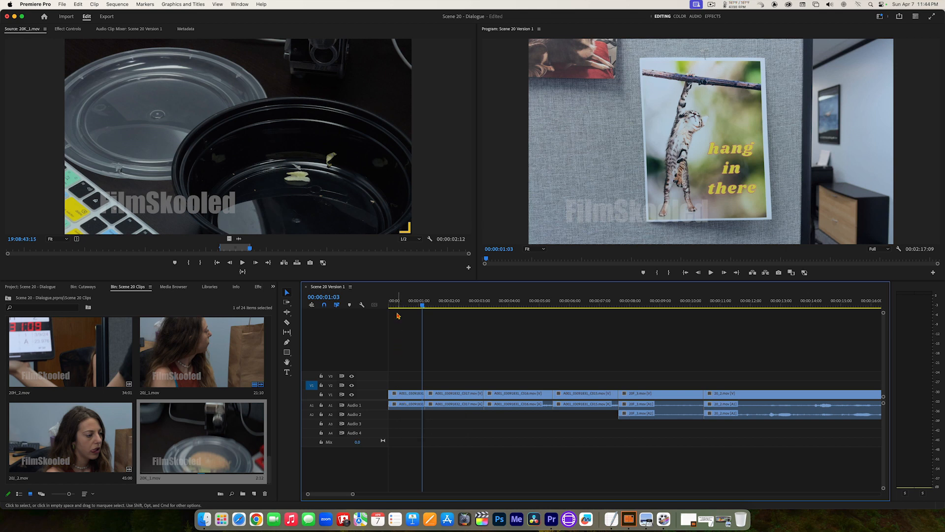
Play the shortened opening from 00:00:00:00 into the red stapler shot twice to review the timing.
left_click(390, 302)
left_click(383, 304)
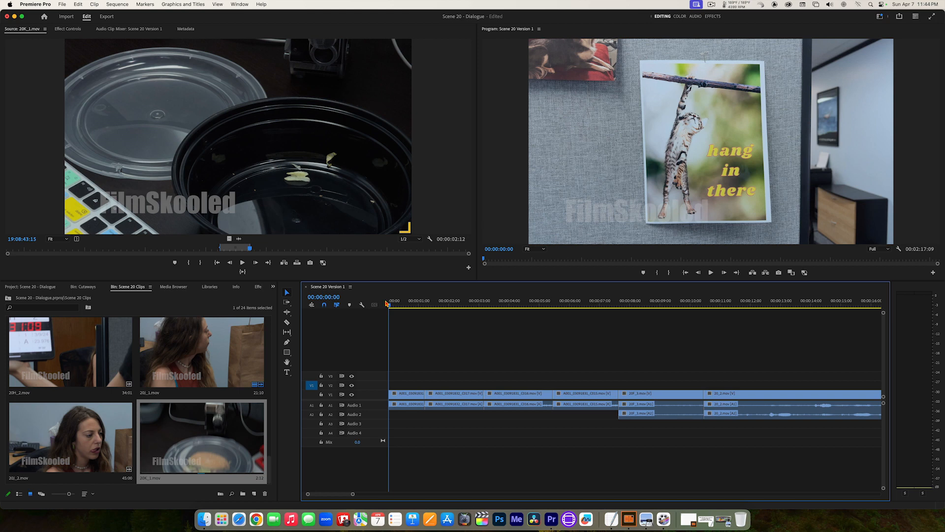
key("space")
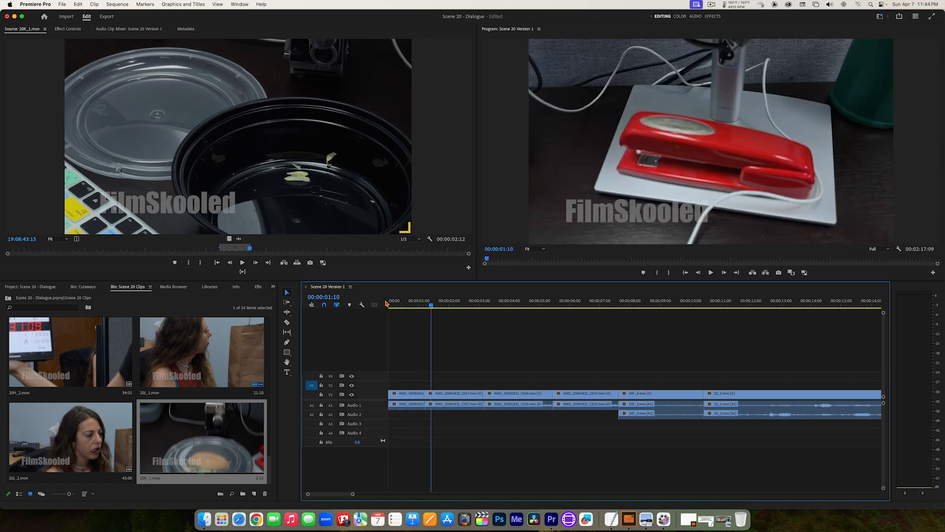
left_click_drag(404, 303, 371, 304)
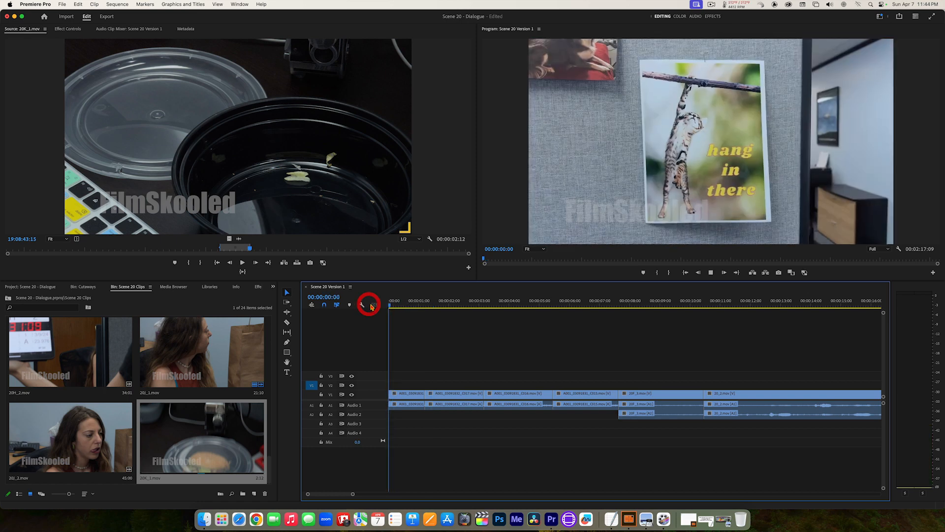
key("space")
key("space")
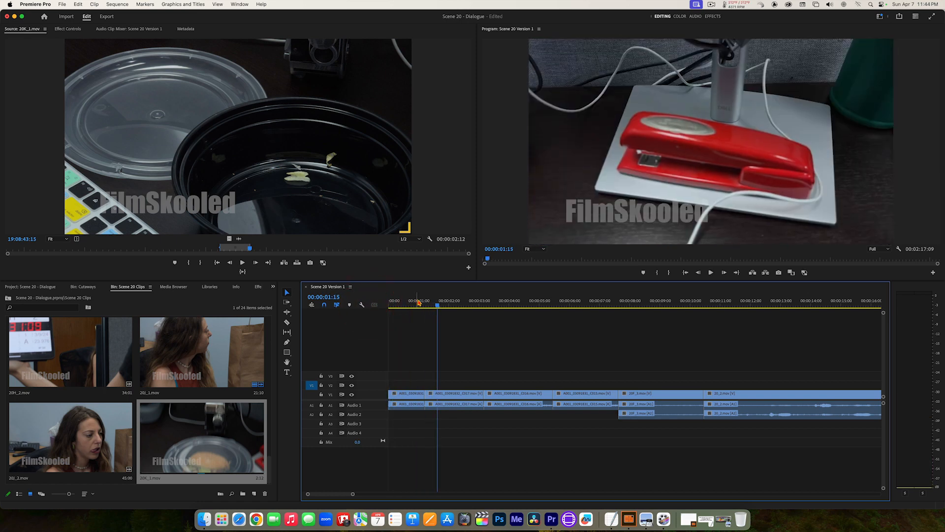
Split the red stapler clip on V1 at 00:00:02:04 with the Razor tool.
left_click(424, 302)
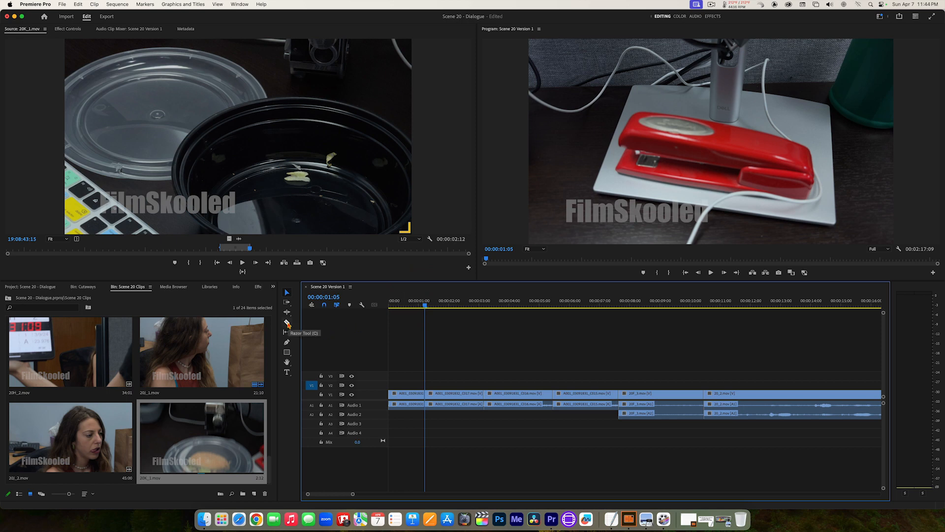
left_click(288, 323)
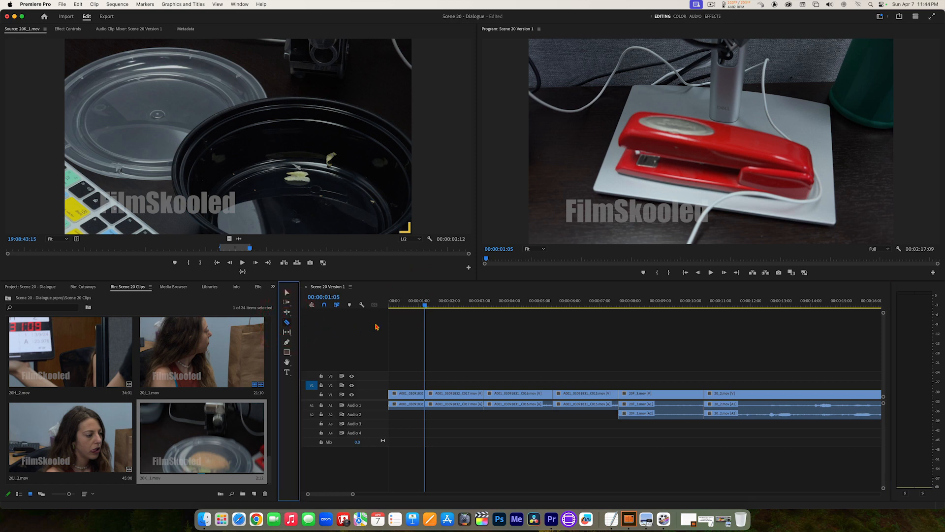
mouse_move(442, 303)
left_mouse_down()
mouse_move(459, 302)
mouse_move(433, 304)
left_mouse_up()
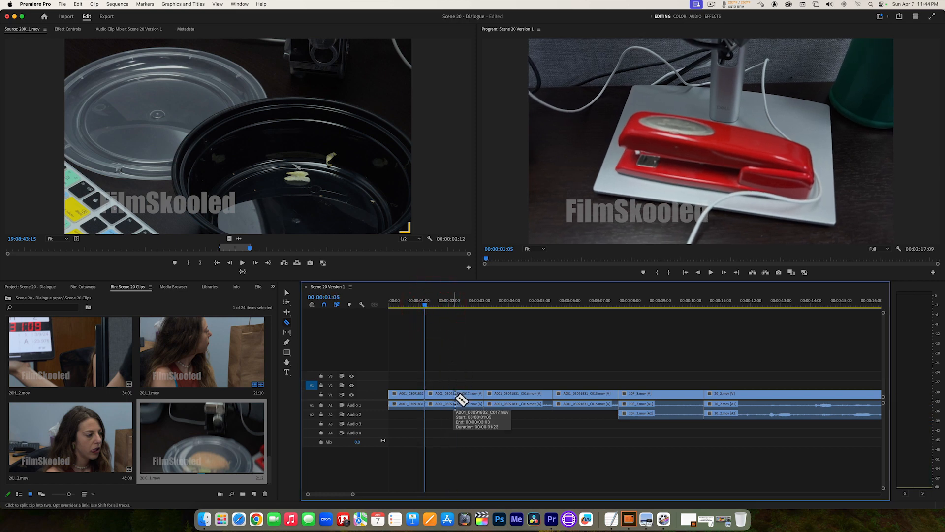
left_click(454, 394)
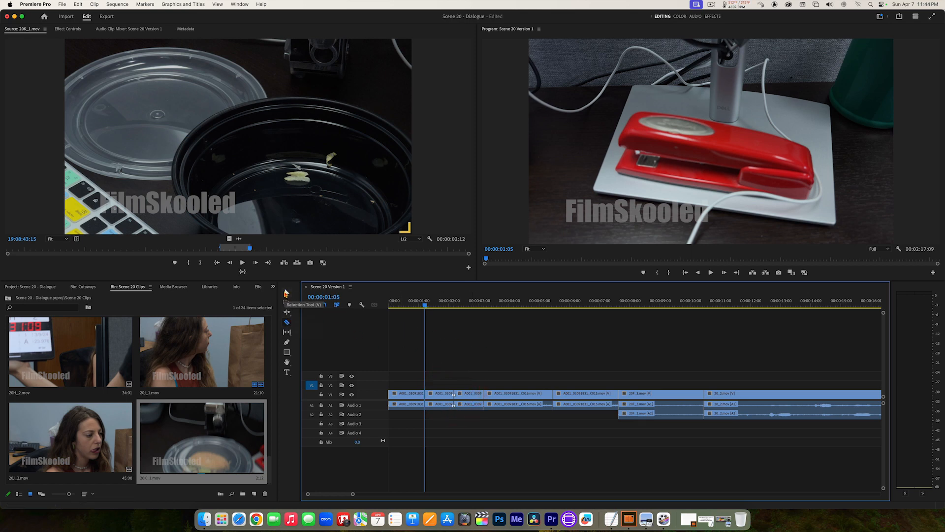
Try ripple deleting the stapler clip's section after the 00:00:02:04 cut twice, undoing each attempt.
left_click(287, 293)
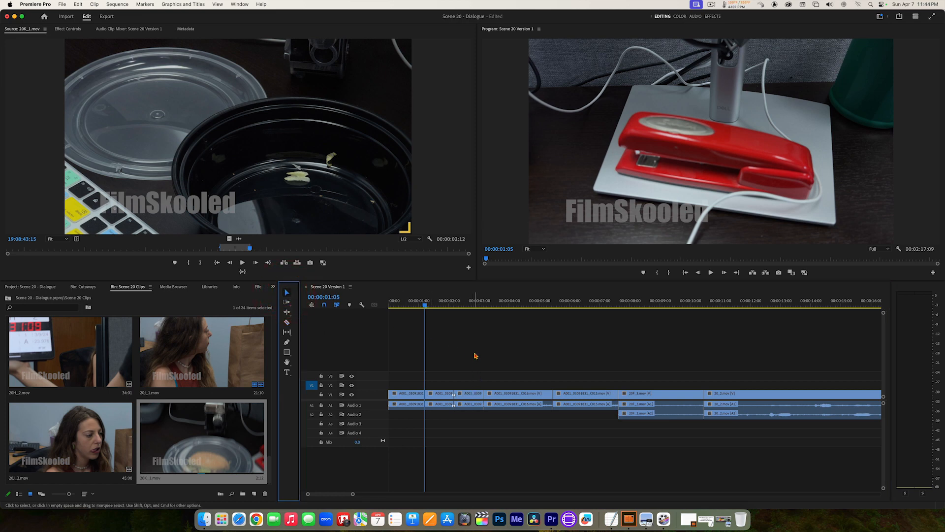
left_click(472, 395)
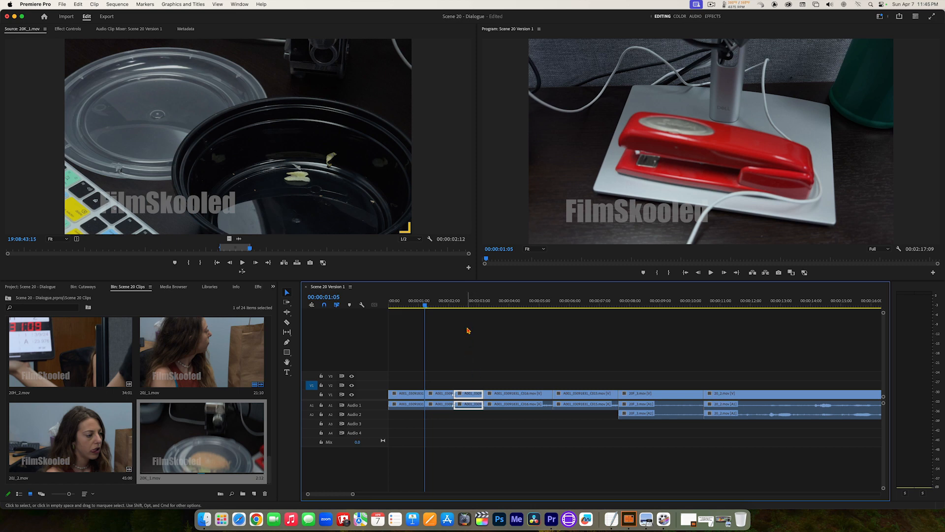
key("shift+Delete")
key("Down")
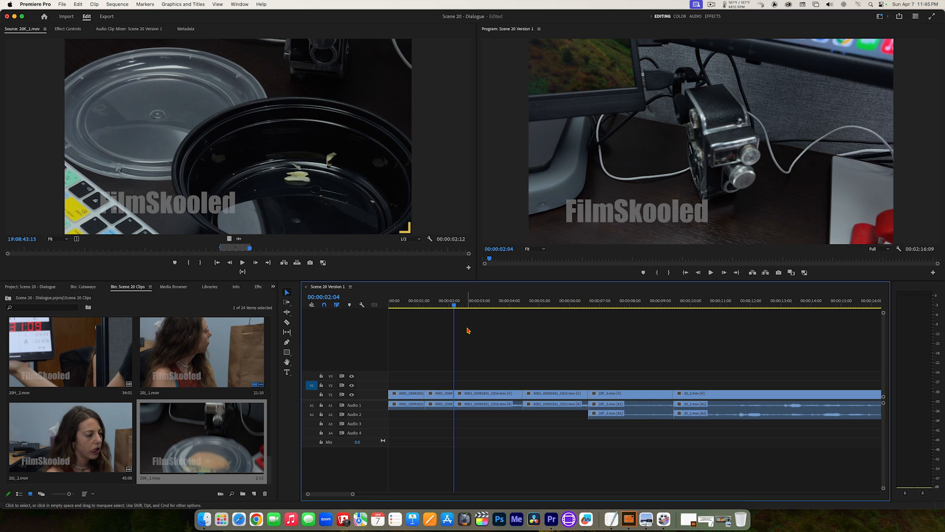
key("super+shift+v")
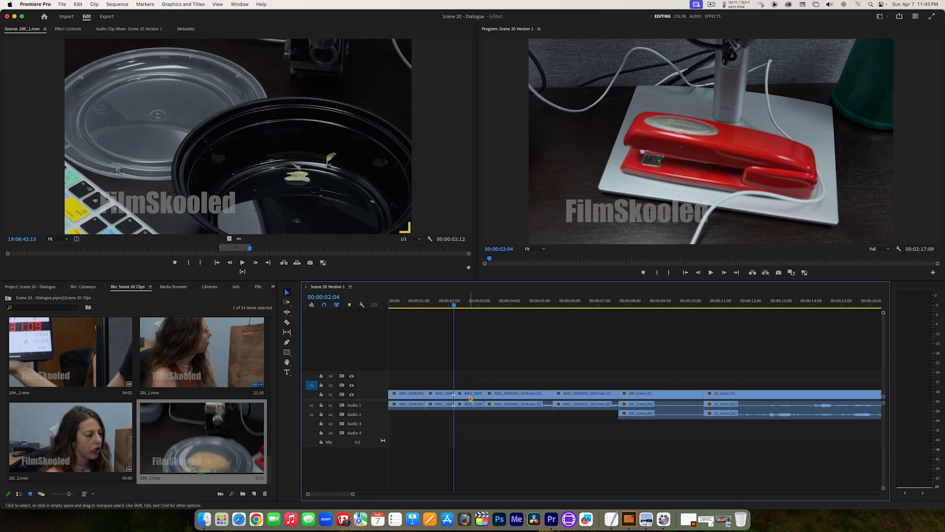
left_click(470, 398)
key("shift+Delete")
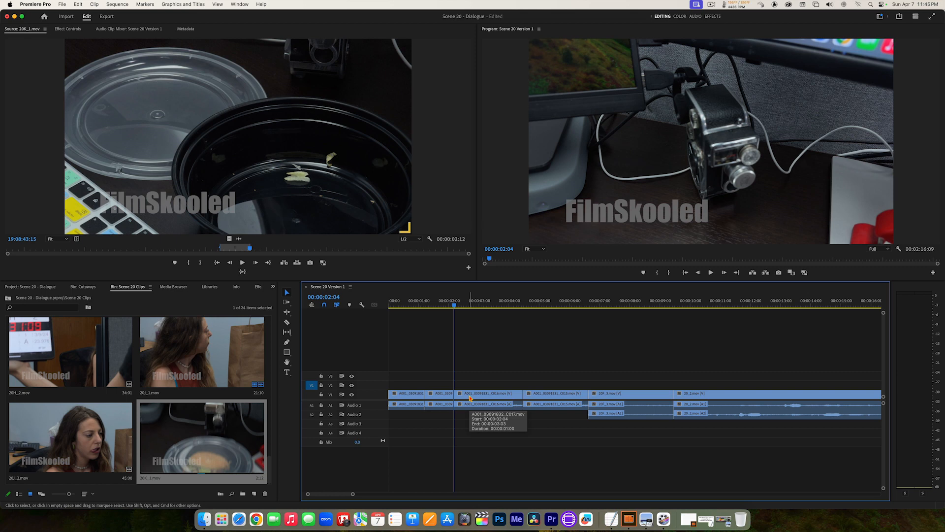
key("super+z")
Ripple delete the red stapler clip's section after the 00:00:02:04 cut.
right_click(470, 398)
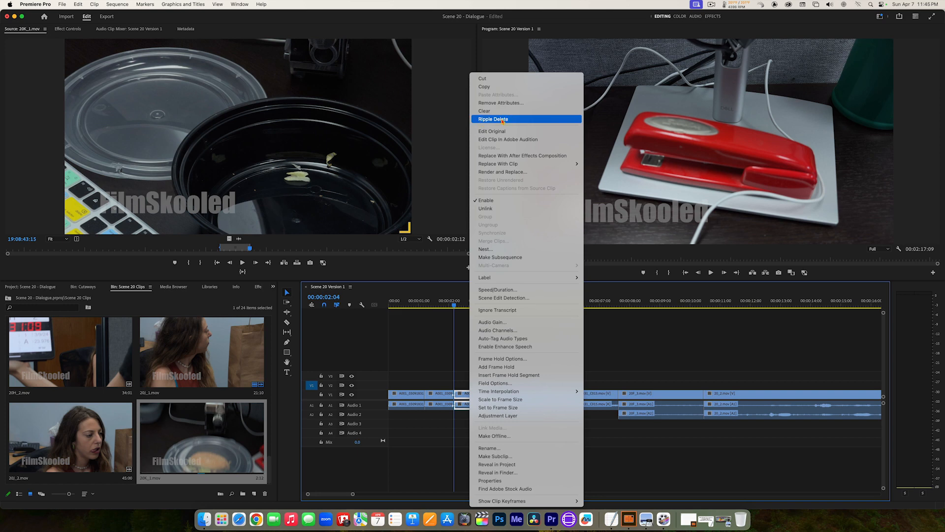
left_click(502, 120)
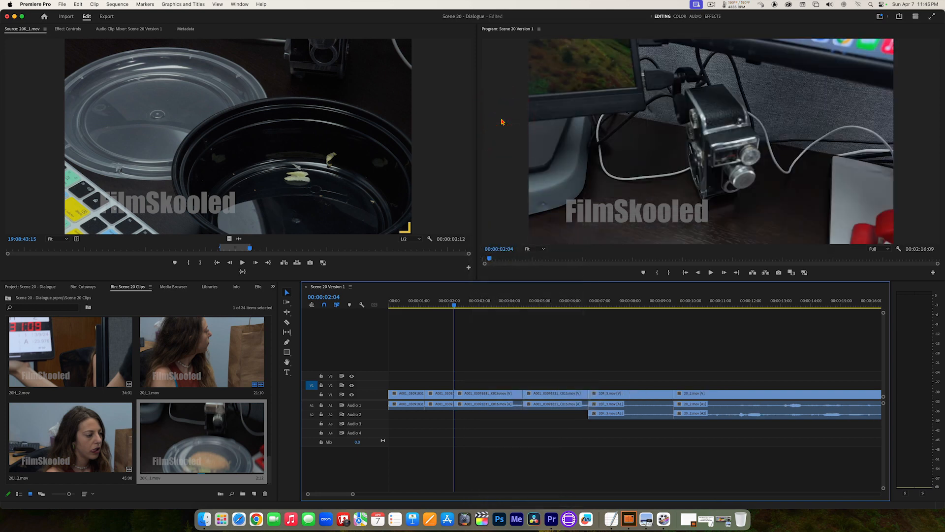
Play the opening from the sequence start and split the film camera clip on V1 at 00:00:03:05 with the Razor tool.
left_click_drag(442, 301, 384, 312)
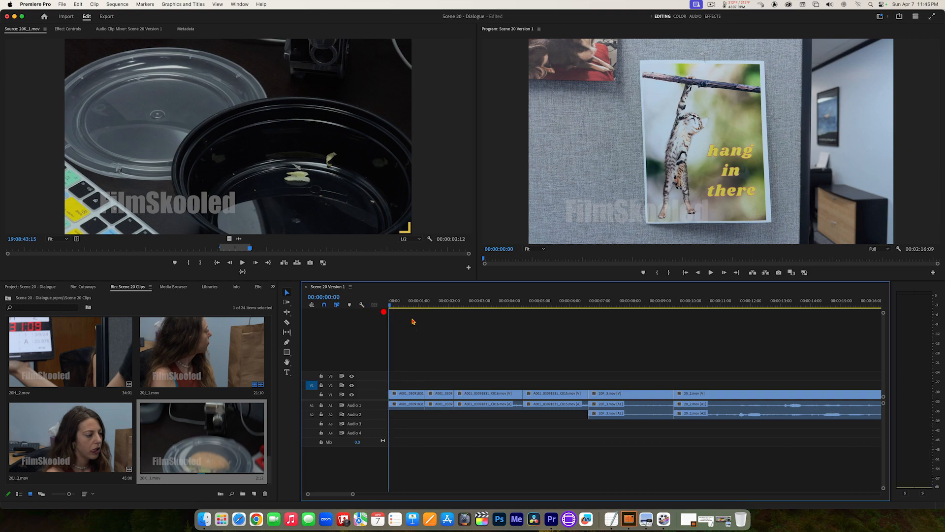
key("space")
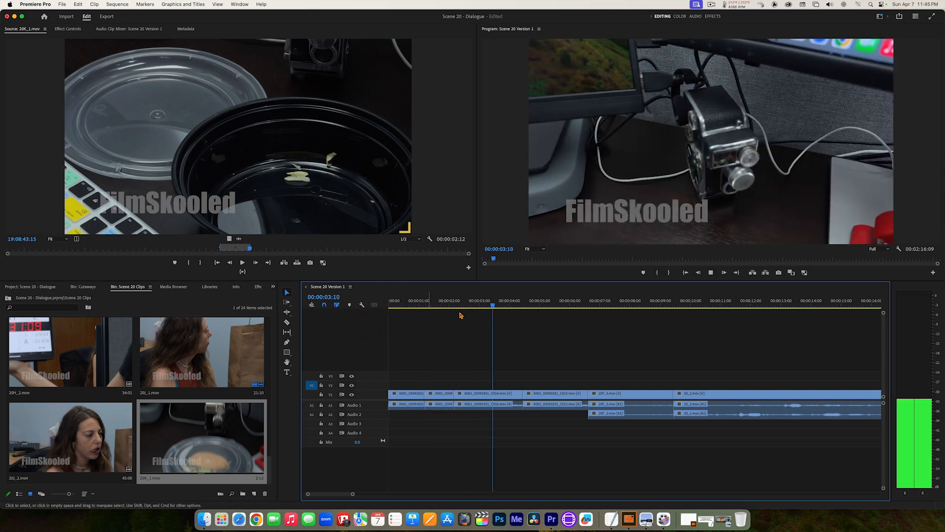
left_click(486, 304)
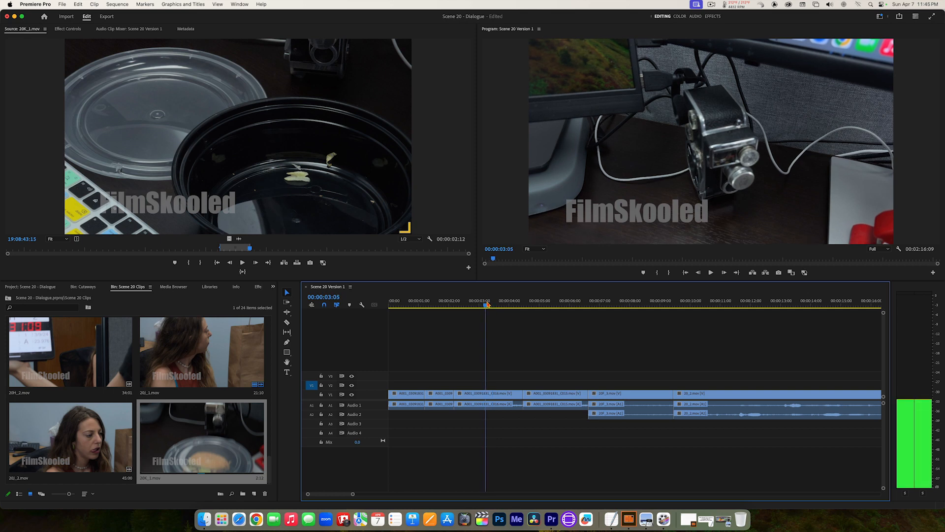
left_click(486, 304)
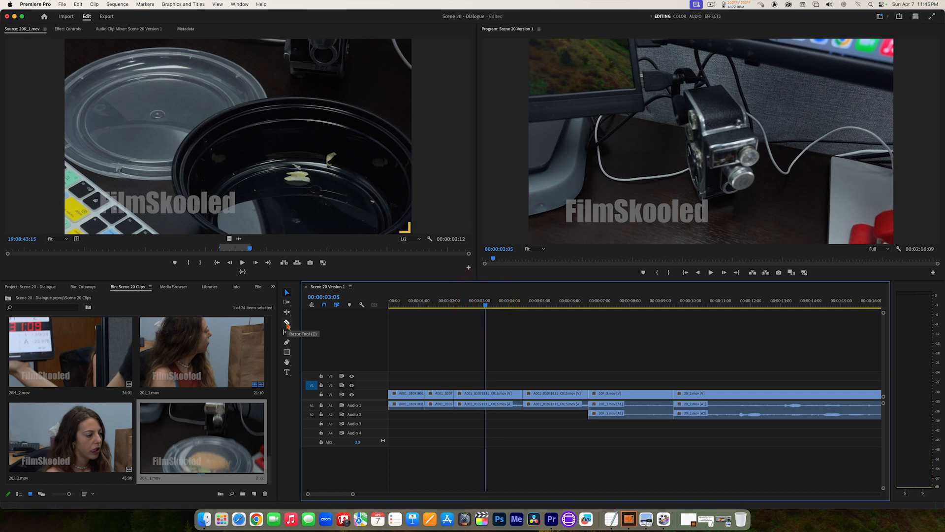
left_click(286, 323)
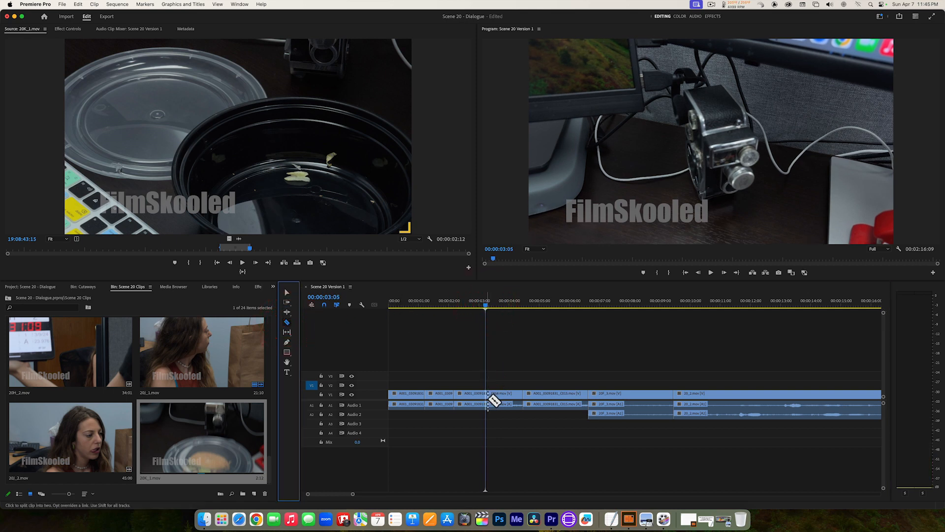
left_click(487, 396)
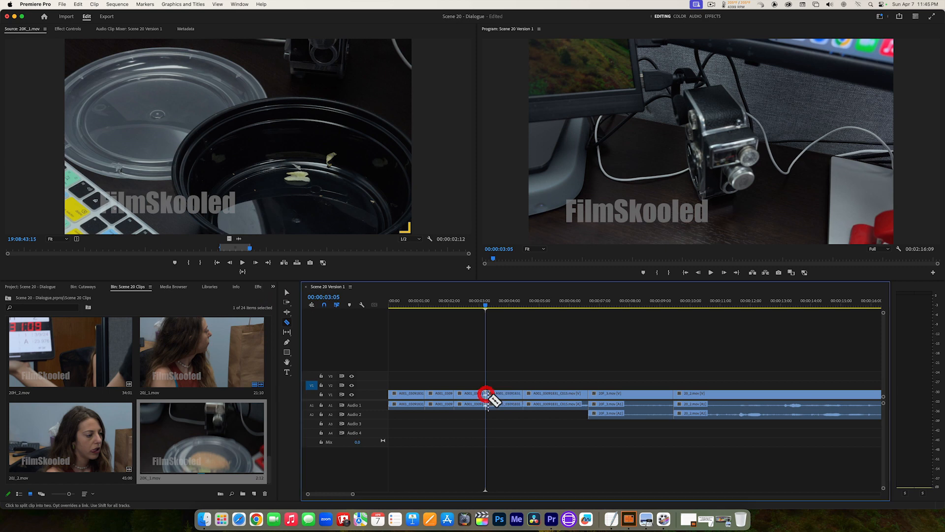
Ripple delete the film camera clip's section before the 00:00:03:05 cut.
left_click(287, 293)
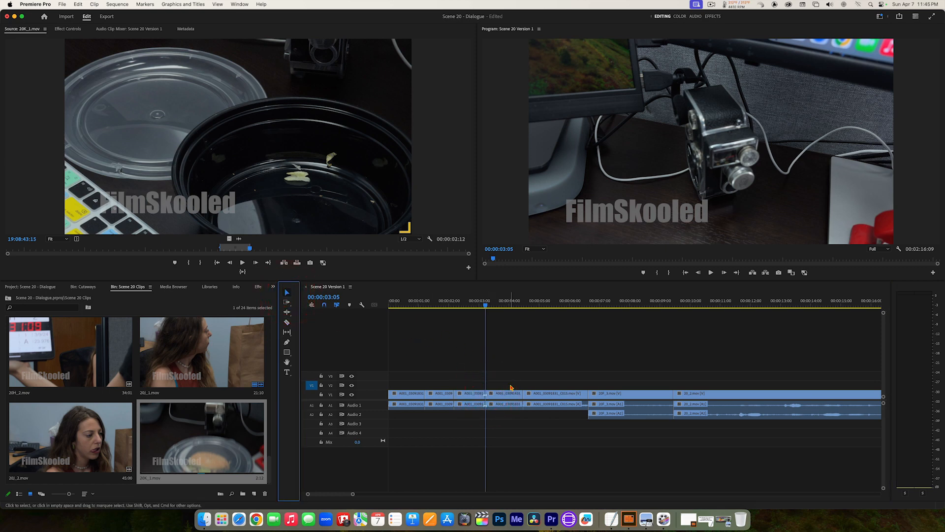
left_click(470, 394)
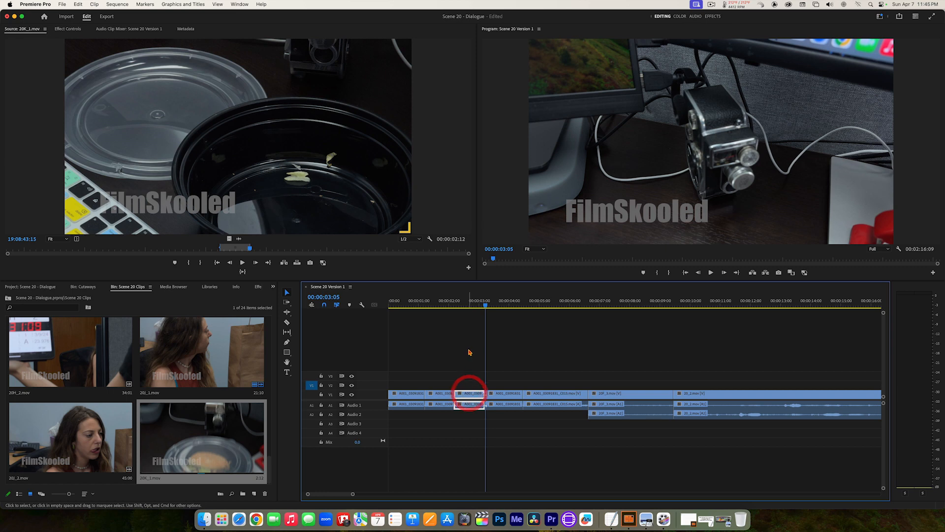
key("shift+Delete")
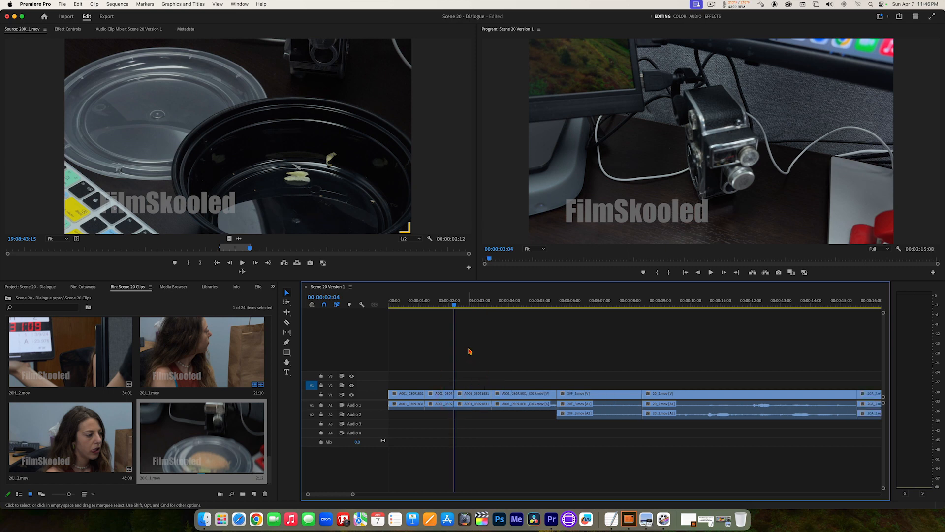
Play on into the dog photo shot and split its clip on V1 at 00:00:04:11 with the Razor tool.
key("space")
left_click_drag(538, 306, 524, 306)
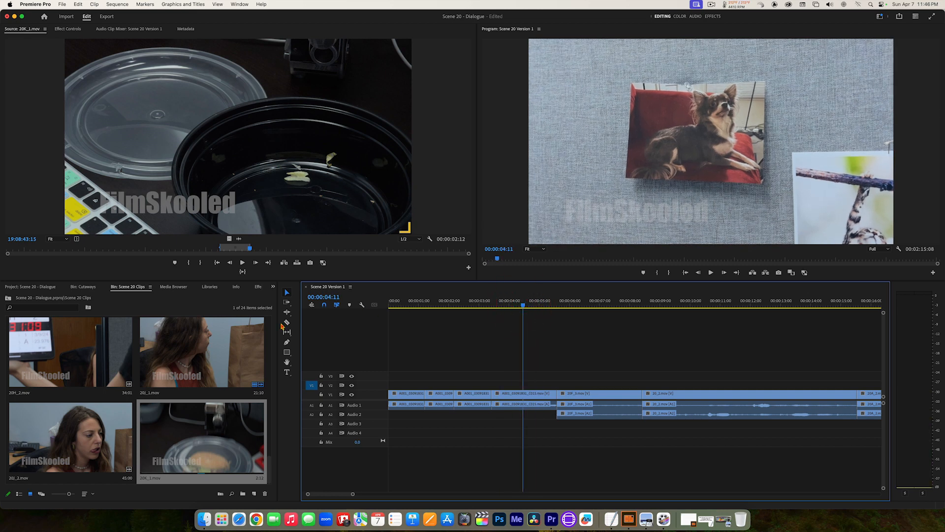
left_click(286, 322)
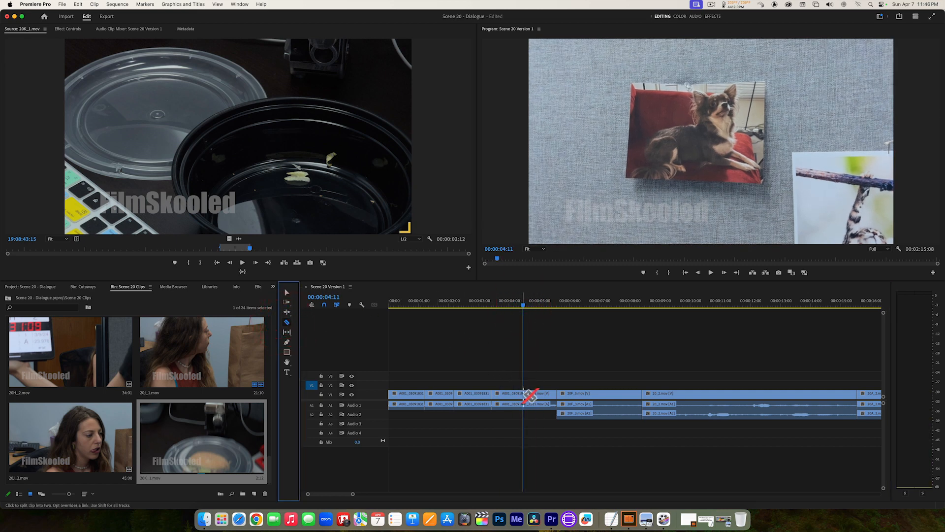
left_click(523, 392)
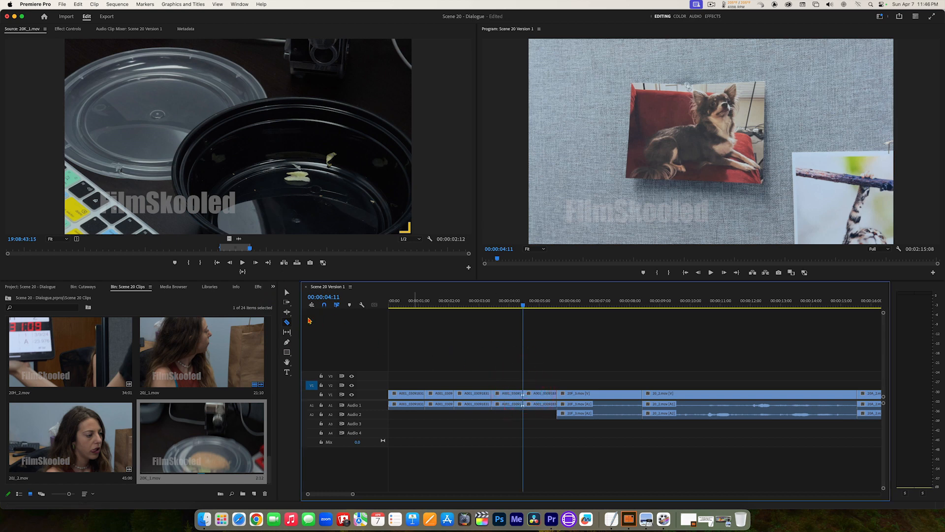
Ripple delete the dog photo clip's section after the 00:00:04:11 cut.
left_click(286, 294)
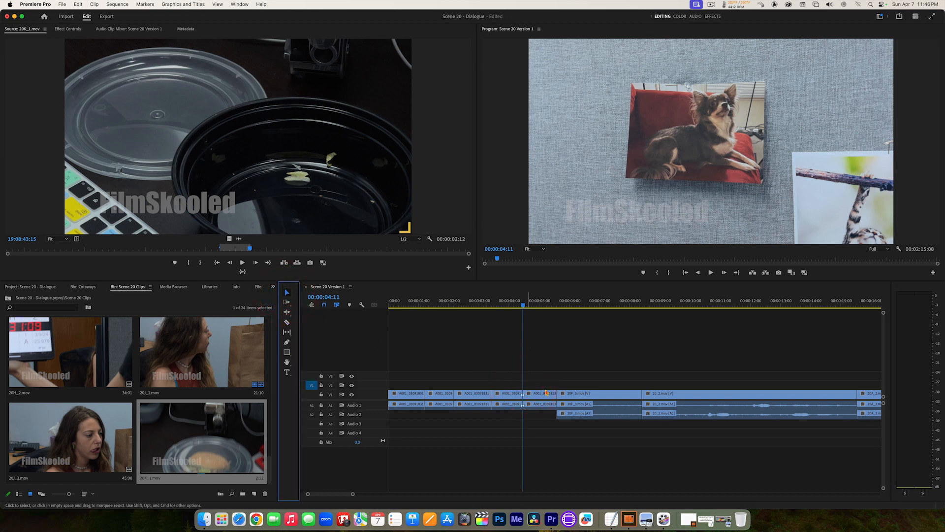
left_click(543, 394)
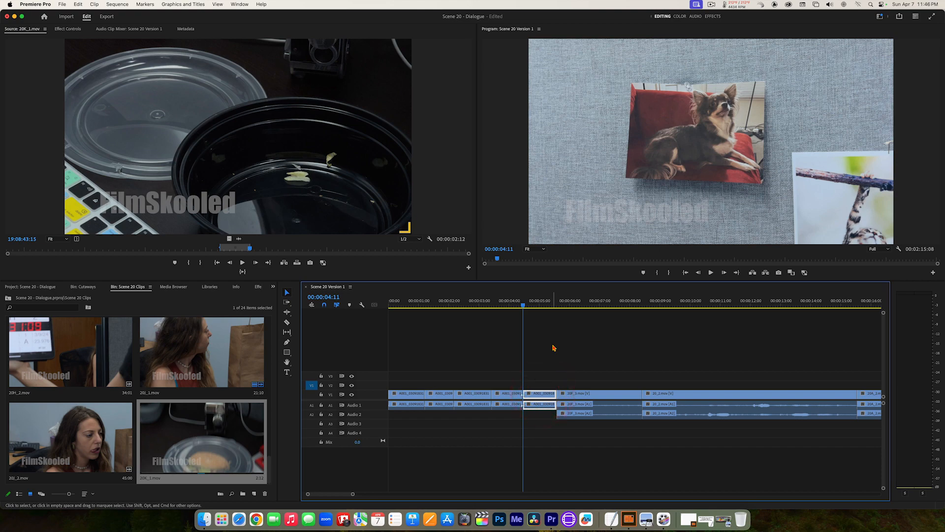
key("alt+BackSpace")
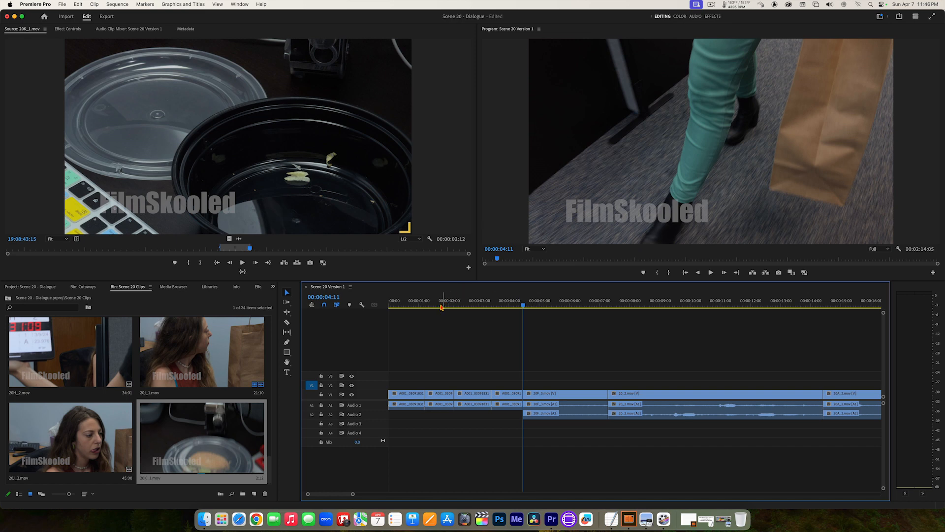
Play the sequence from 00:00:00:00 into the wide office shot to review the tightened opening cutaways.
left_click_drag(441, 304, 376, 313)
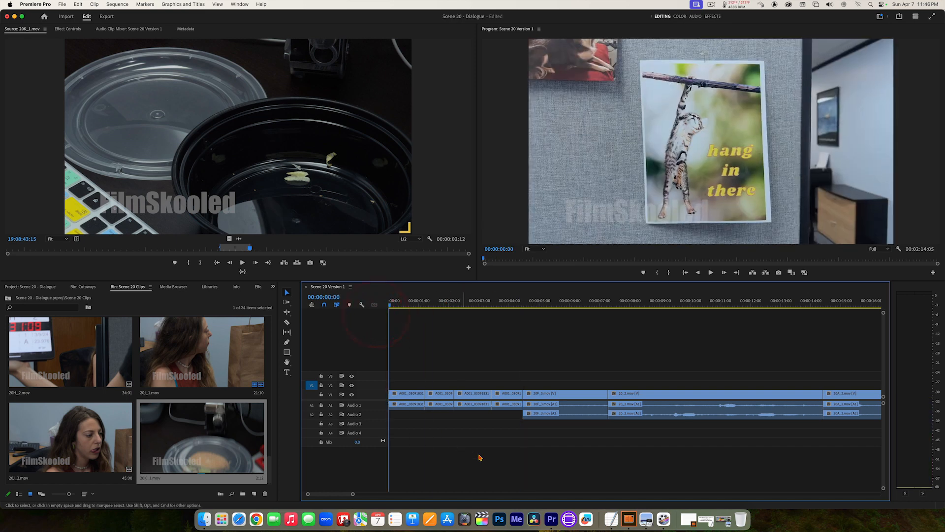
key("space")
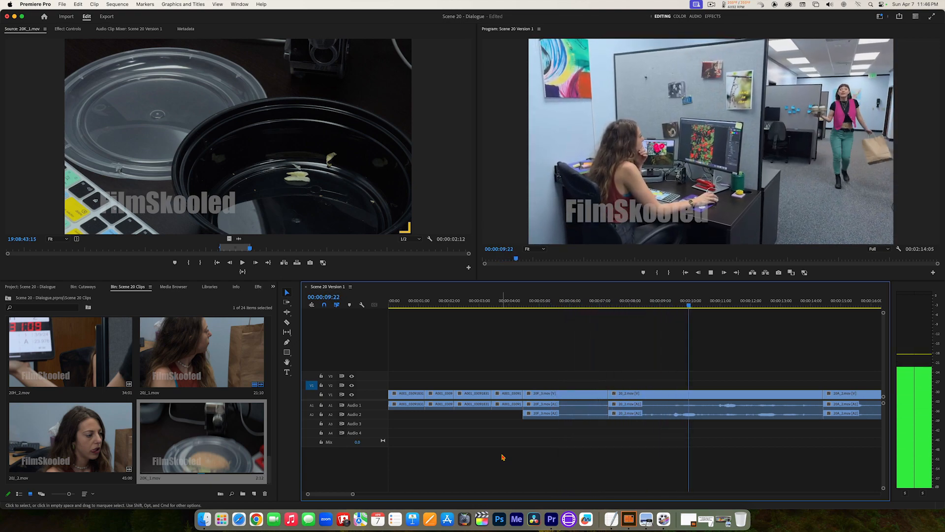
key("space")
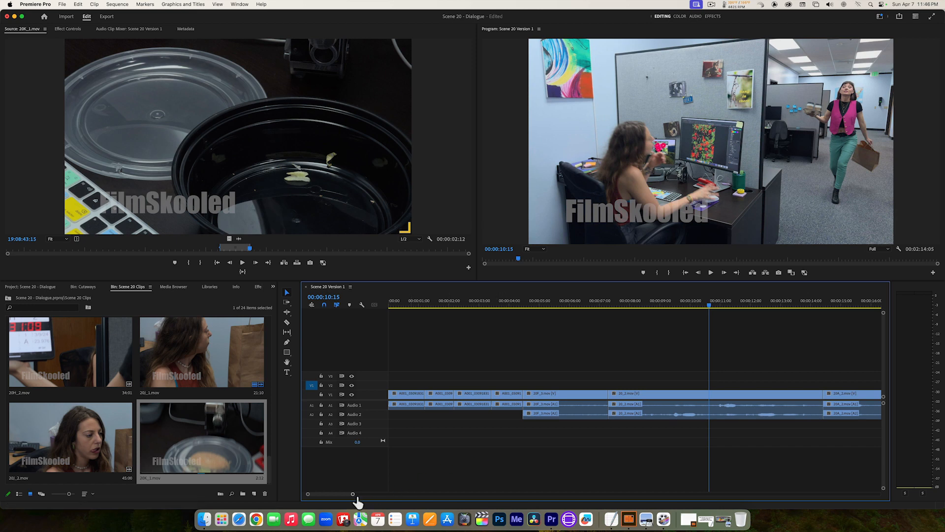
Replay the wide office shot from its start at 00:00:07:07 and park the playhead at 00:00:10:15.
left_click_drag(353, 494, 345, 494)
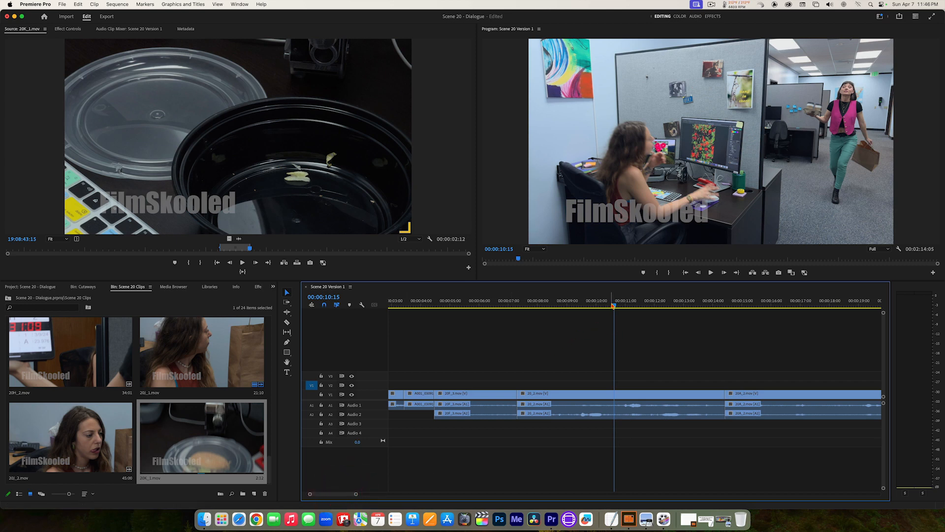
left_click_drag(613, 305, 518, 309)
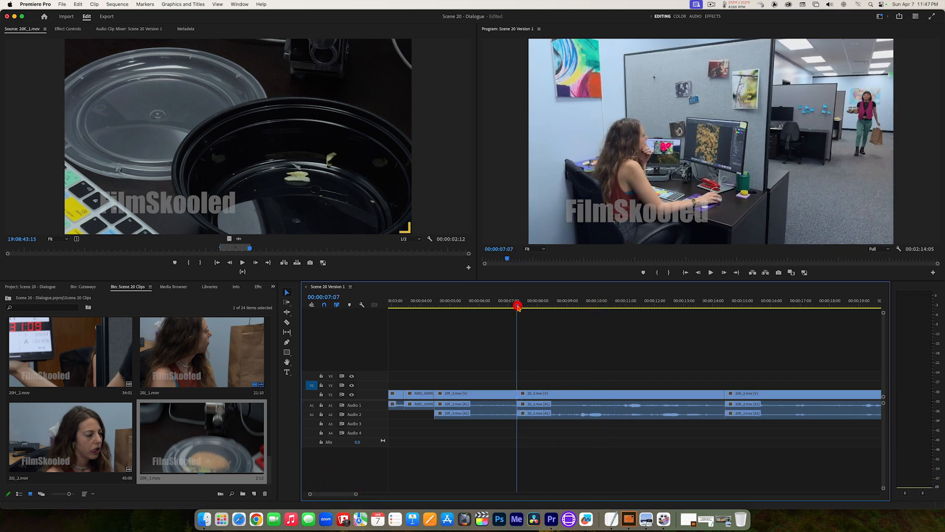
key("space")
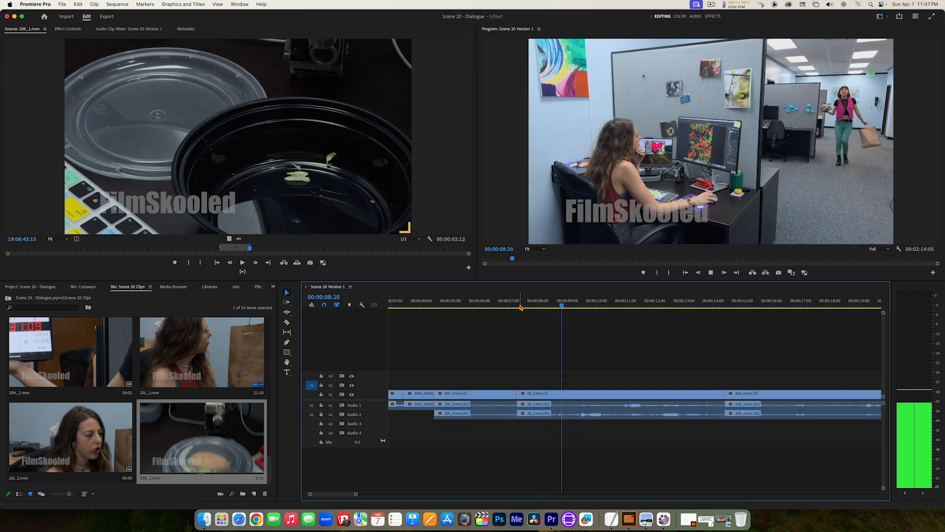
key("space")
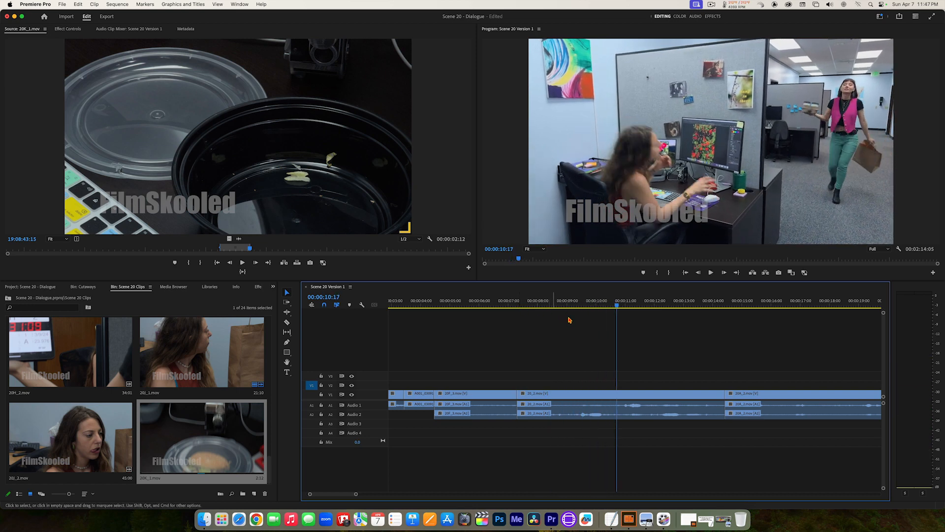
left_click(615, 304)
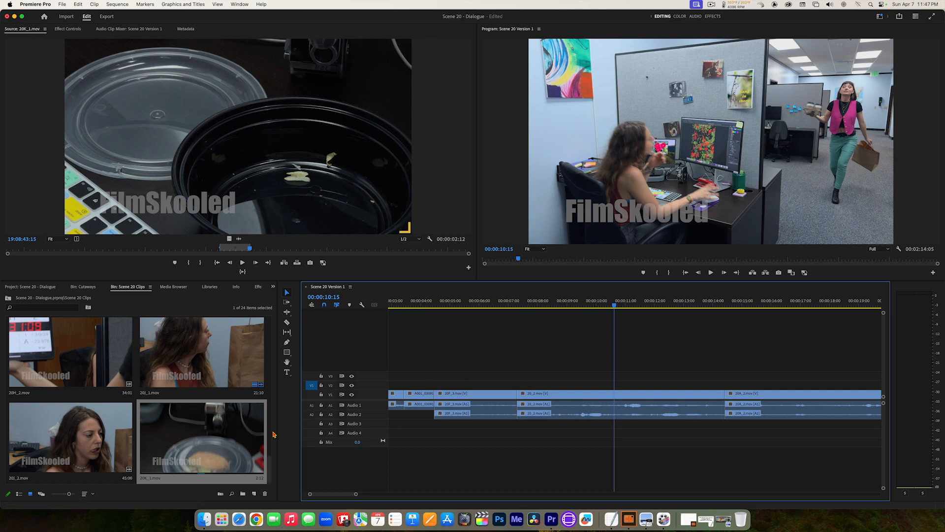
Open 20G_2.mov from the Scene 20 Clips bin in the Source Monitor and play the take from near its beginning.
left_click_drag(269, 469, 269, 447)
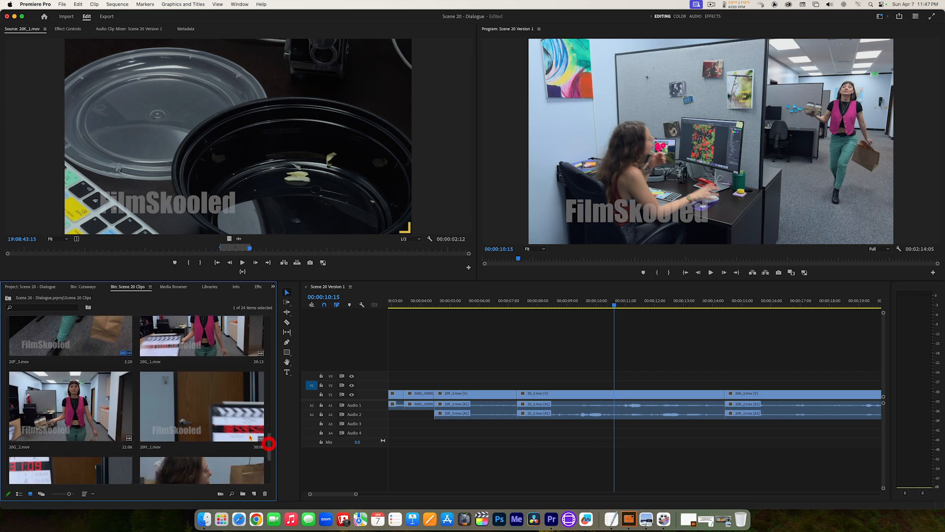
double_click(68, 410)
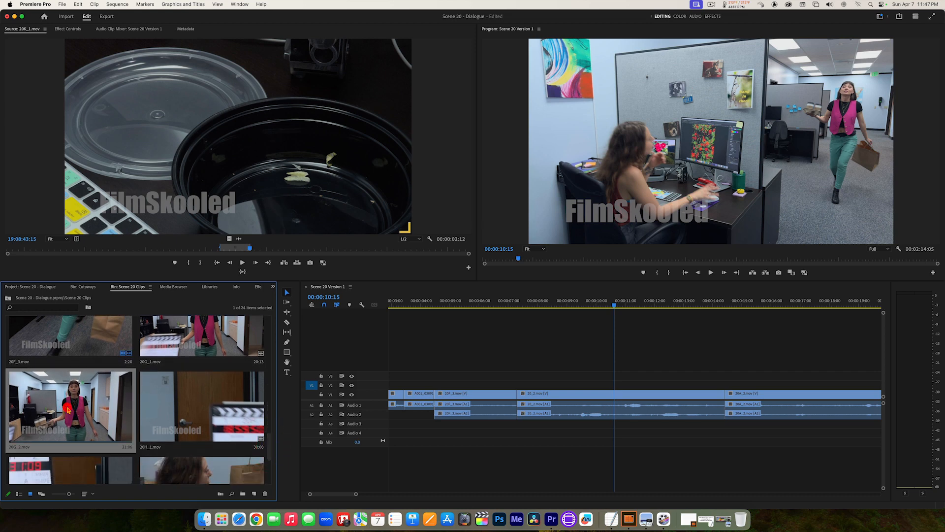
key("space")
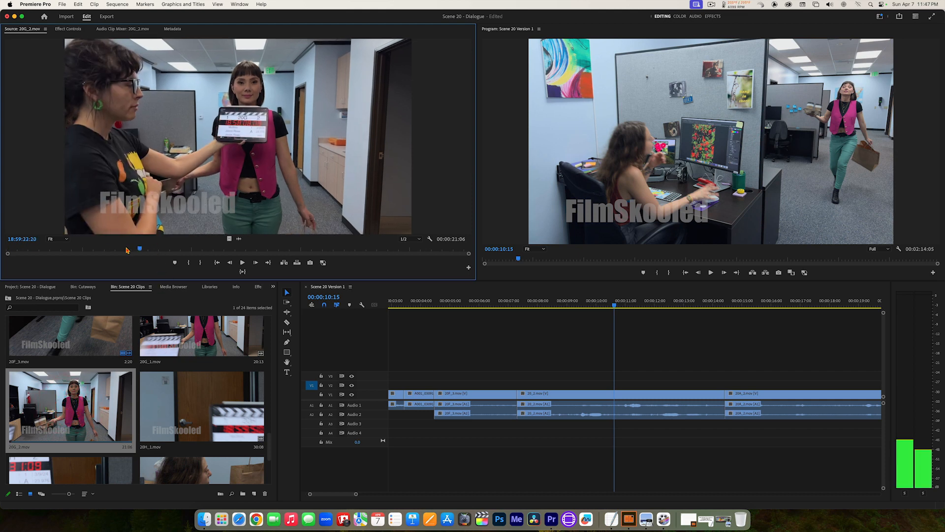
left_click(17, 256)
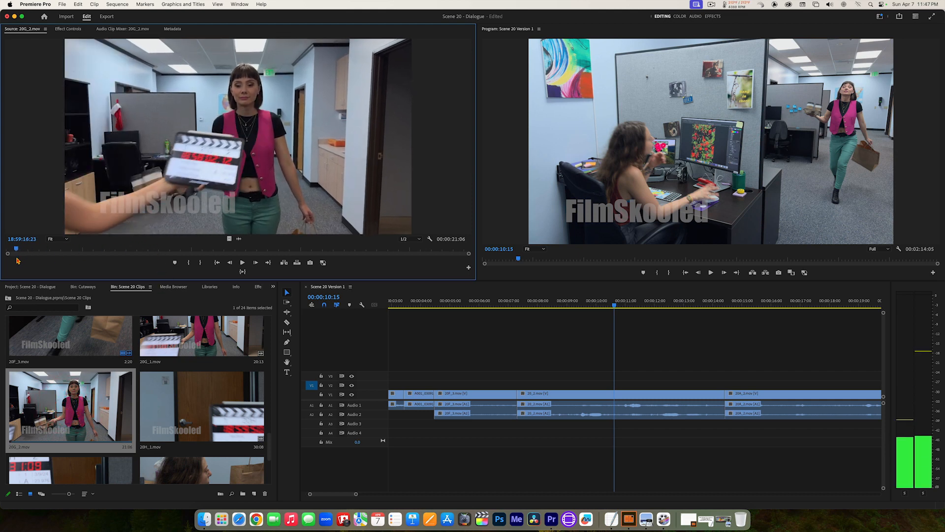
key("space")
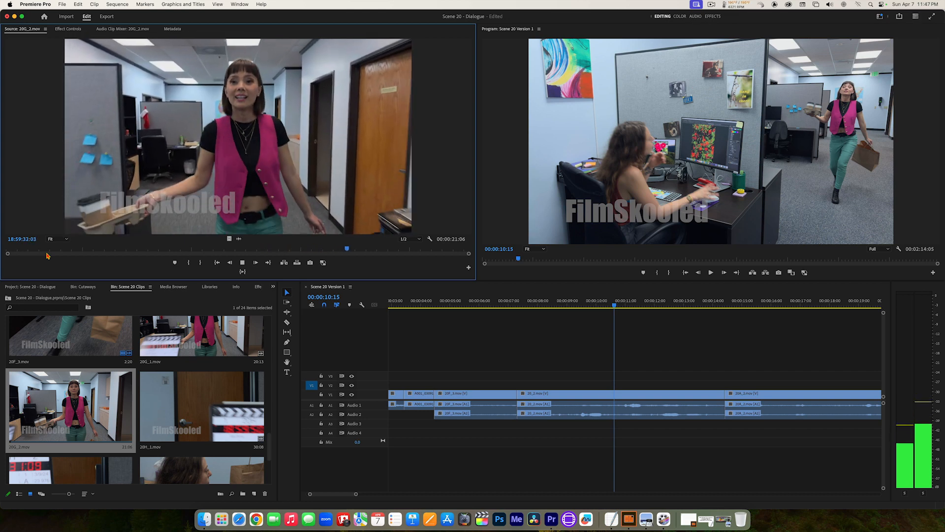
key("space")
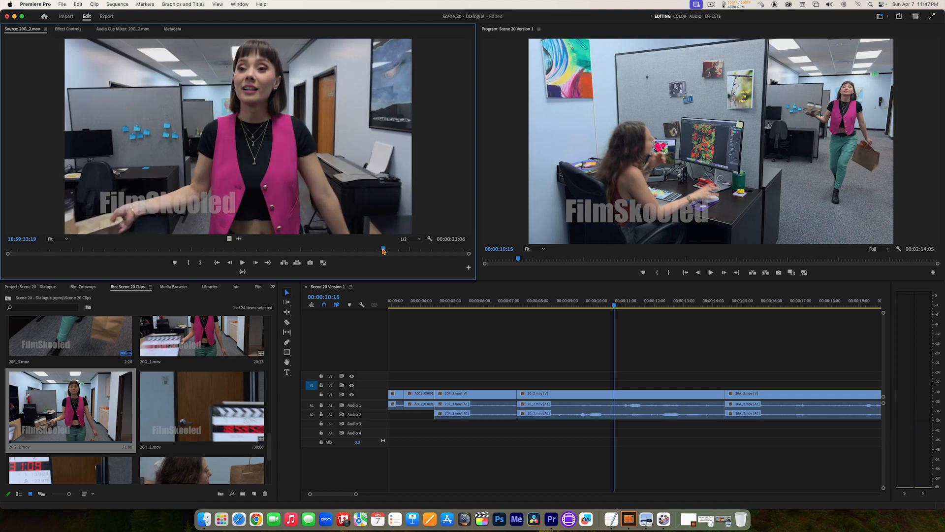
Replay the actress's approach in 20G_2.mov and stop the source playhead at 18:59:33:23.
left_click_drag(382, 251, 301, 253)
key("space")
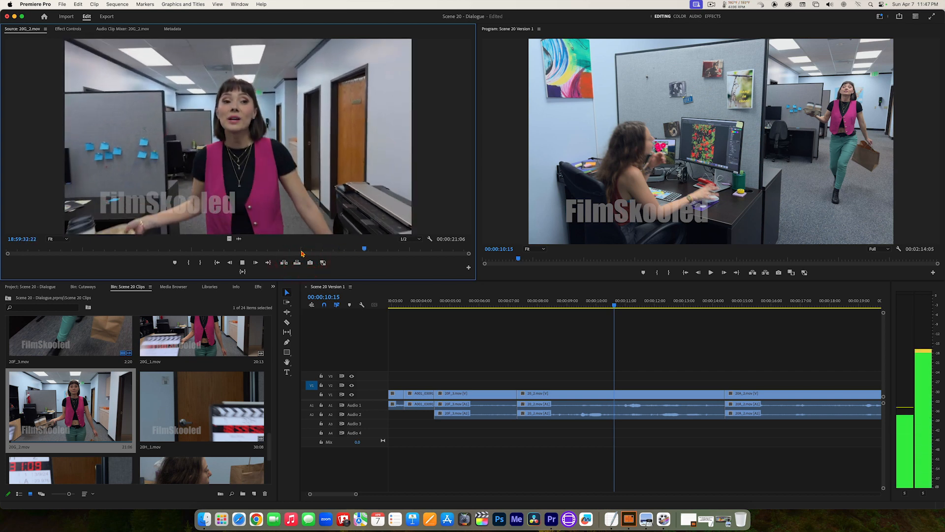
key("space")
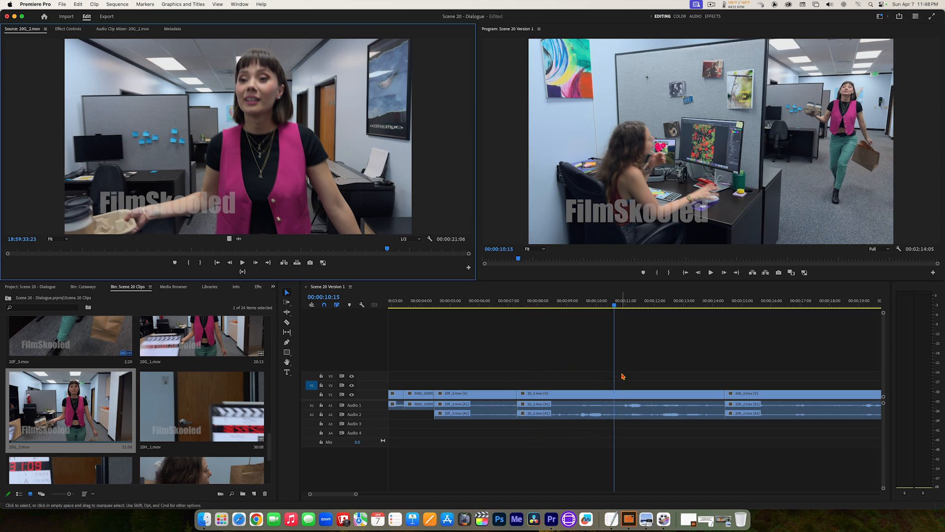
Mark a sequence In point at 00:00:07:07, the start of the wide office shot.
left_click_drag(598, 305, 520, 308)
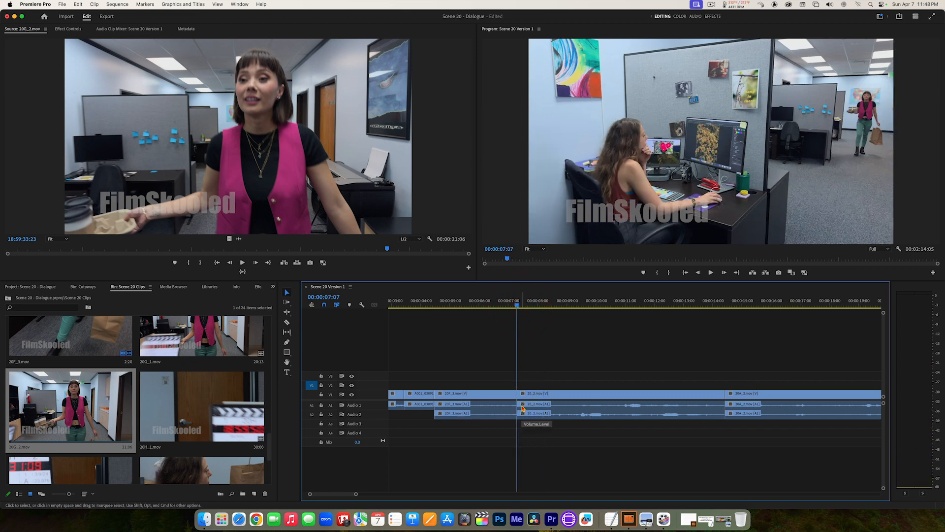
key("i")
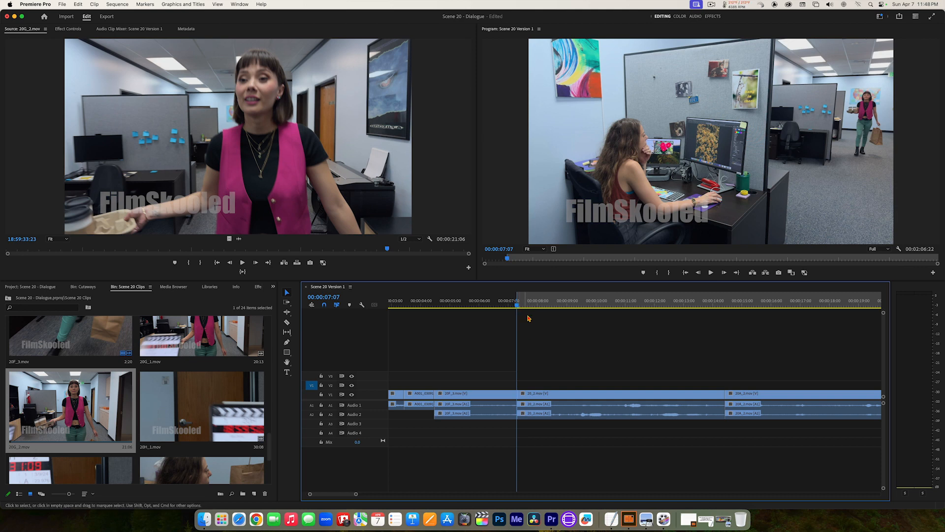
Play the wide office shot and mark a sequence Out point at 00:00:10:16.
key("space")
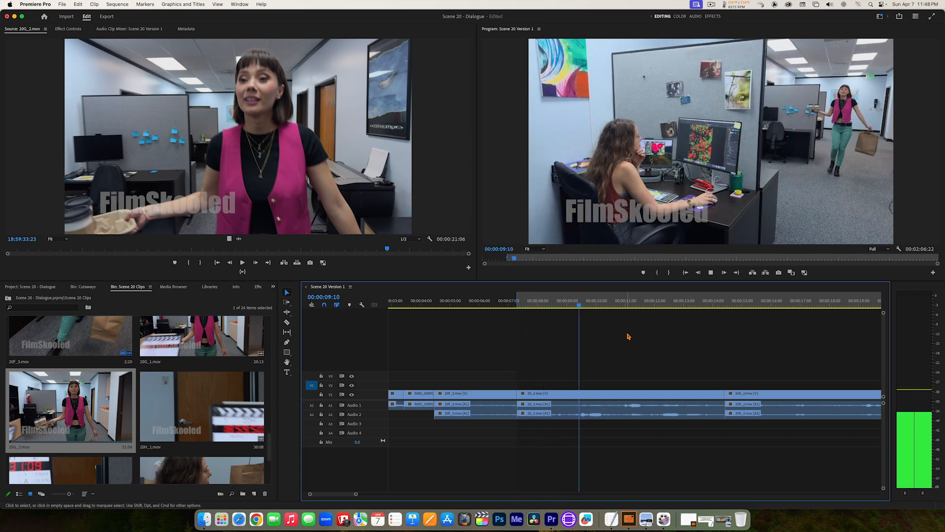
key("space")
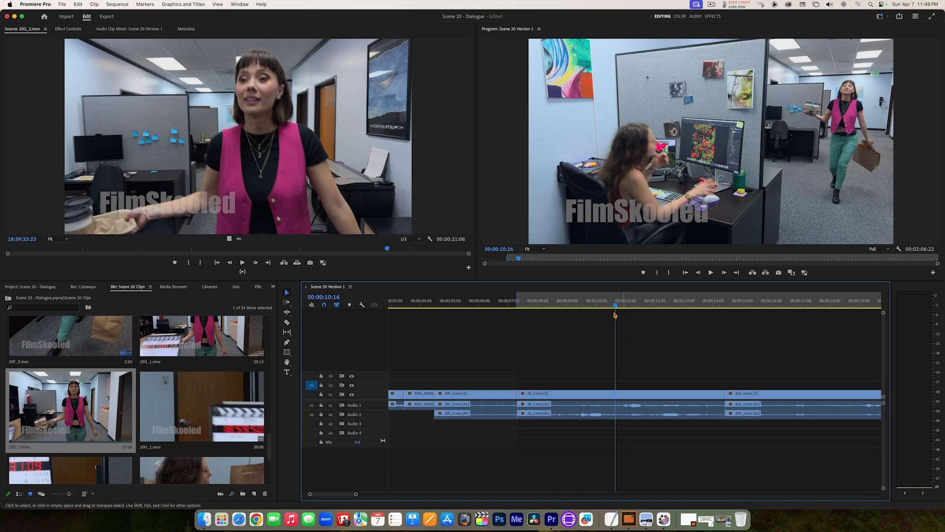
key("o")
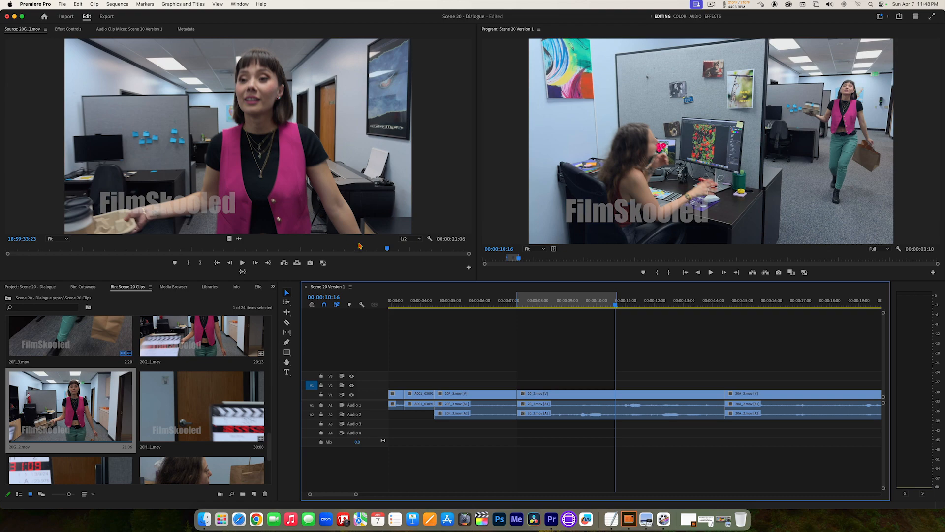
Replay the actress's approach in 20G_2.mov and mark a source Out point at 18:59:34:03.
left_click_drag(387, 249, 232, 256)
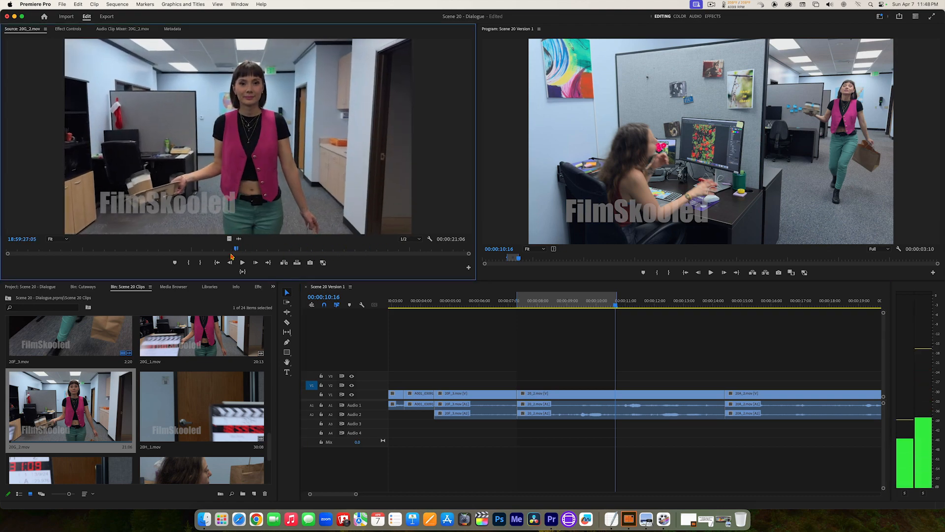
key("space")
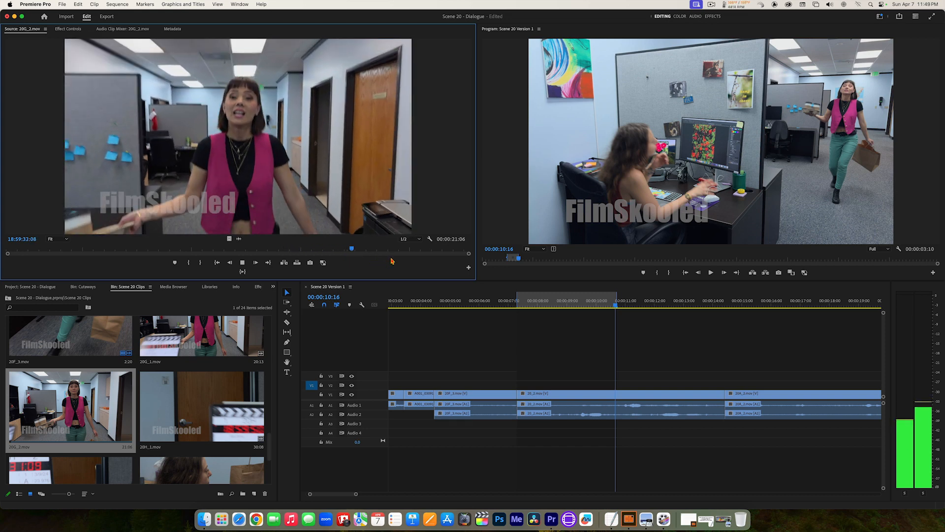
left_click(392, 253)
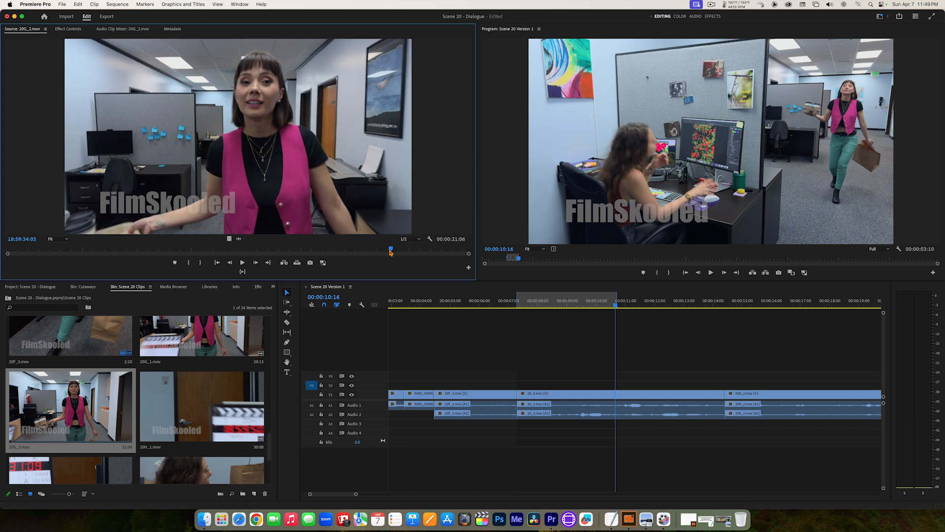
left_click(391, 252)
key("o")
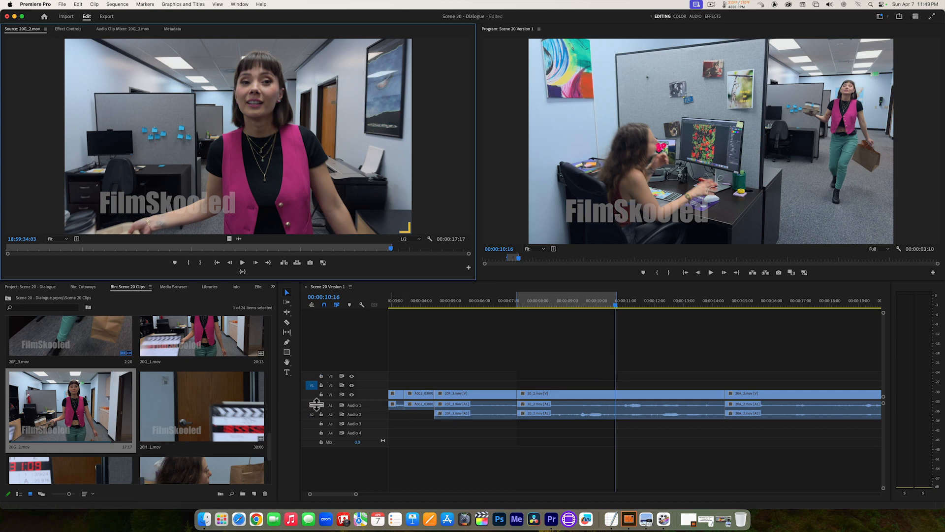
Patch the source video to V1, enable the source audio for A1 and A2, and overwrite the marked sequence range with 20G_2.mov.
left_click_drag(312, 389, 310, 399)
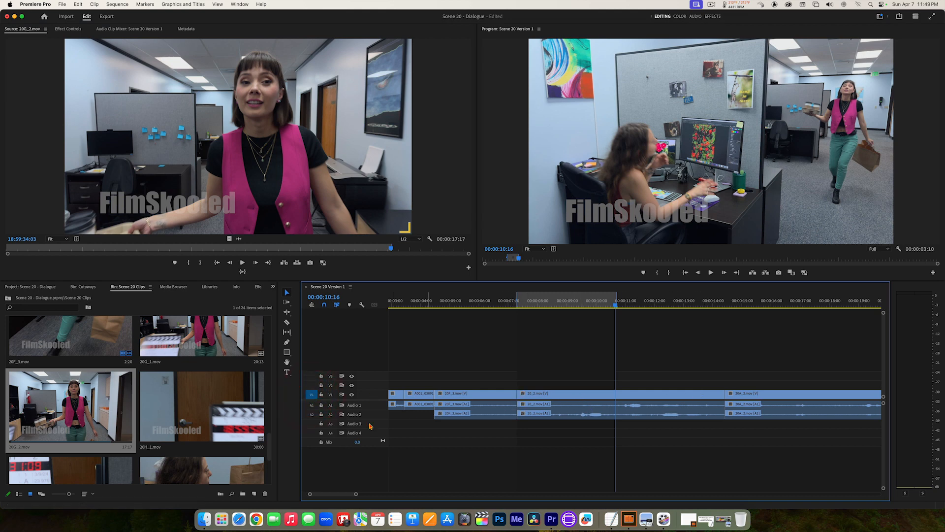
left_click(312, 406)
left_click(312, 407)
left_click(297, 263)
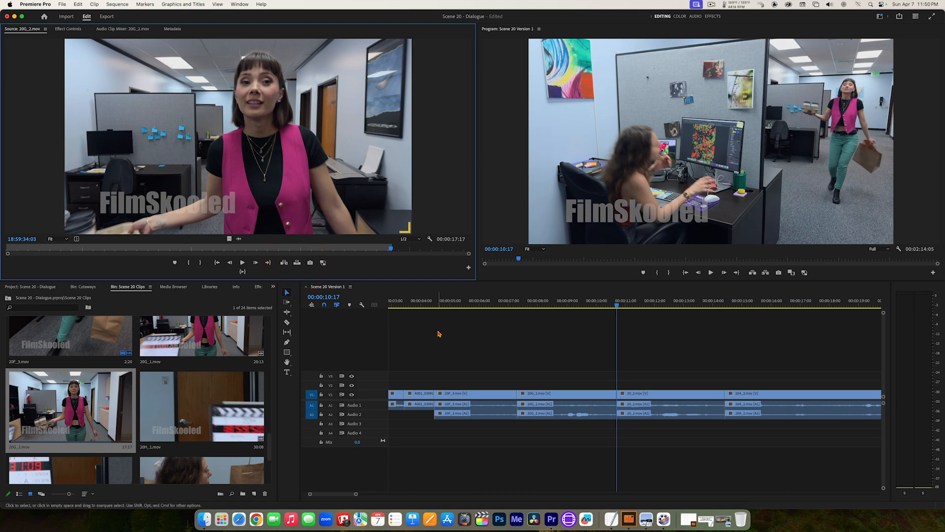
Play the sequence from 00:00:04:11 through the new 20G_2.mov shot and into the wide shot to review the edit.
left_click_drag(599, 301, 439, 303)
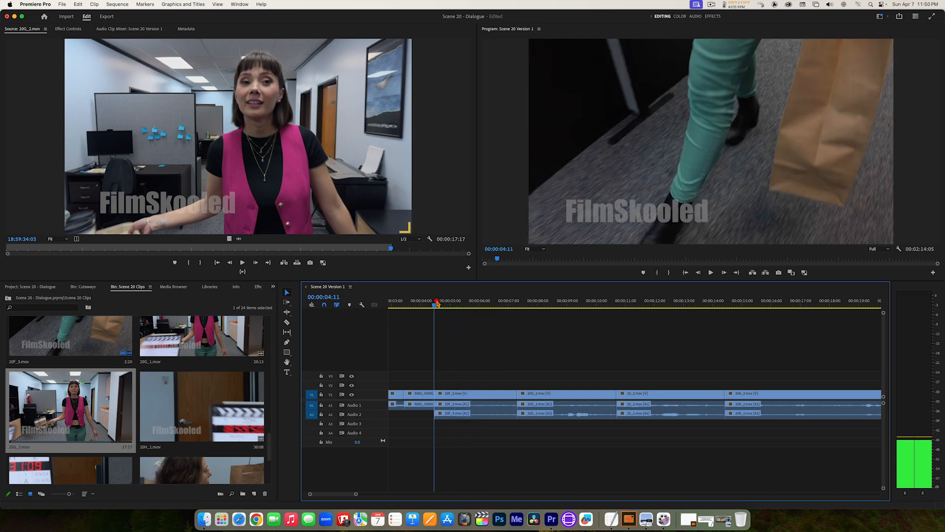
key("space")
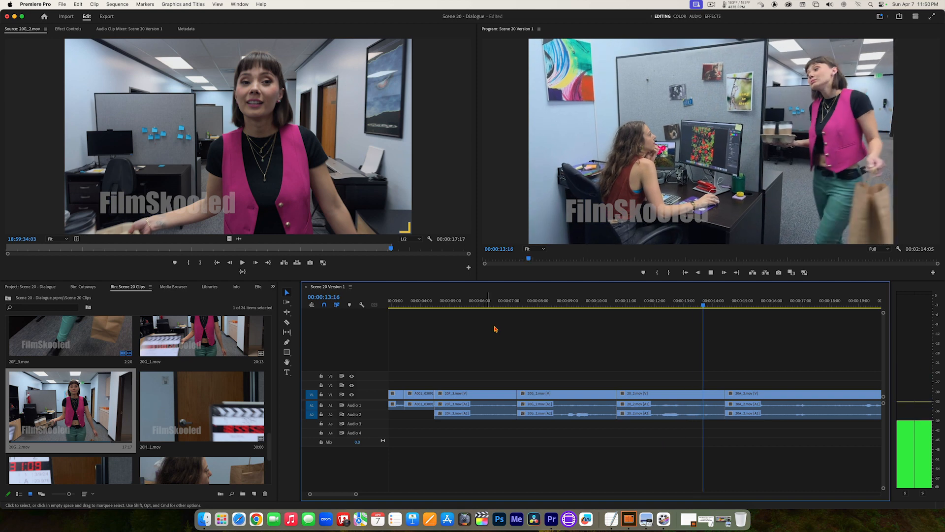
key("space")
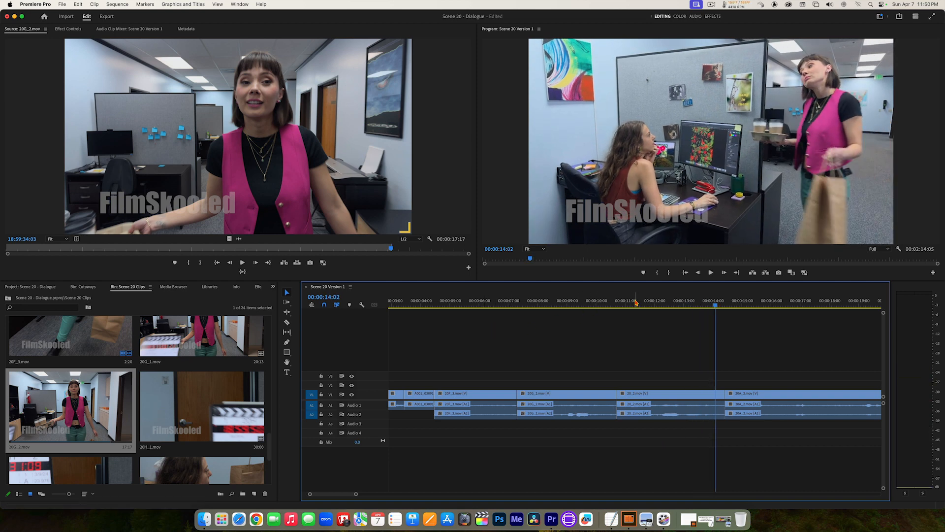
Review the start of the wide shot after 20G_2.mov and split it with the Razor tool at 00:00:12:02.
left_click_drag(636, 302, 615, 303)
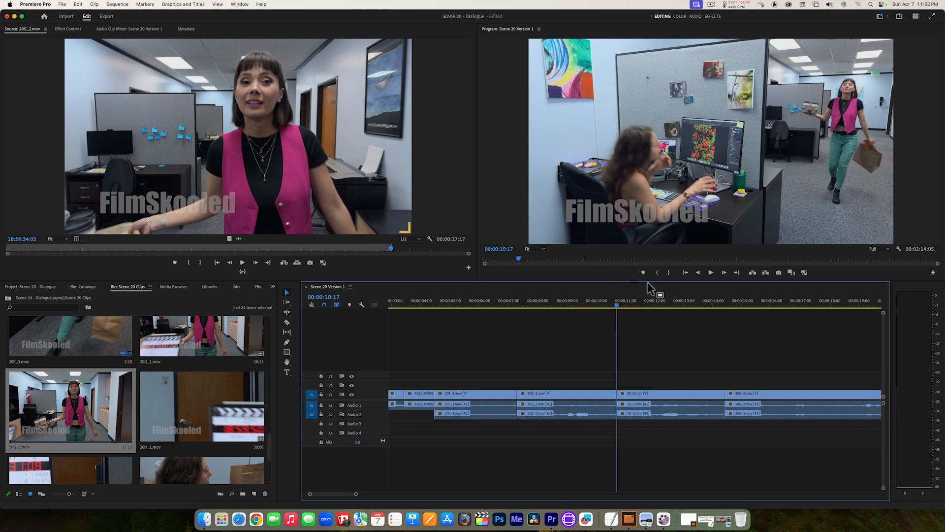
mouse_move(620, 306)
left_mouse_down()
mouse_move(652, 306)
mouse_move(622, 309)
left_mouse_up()
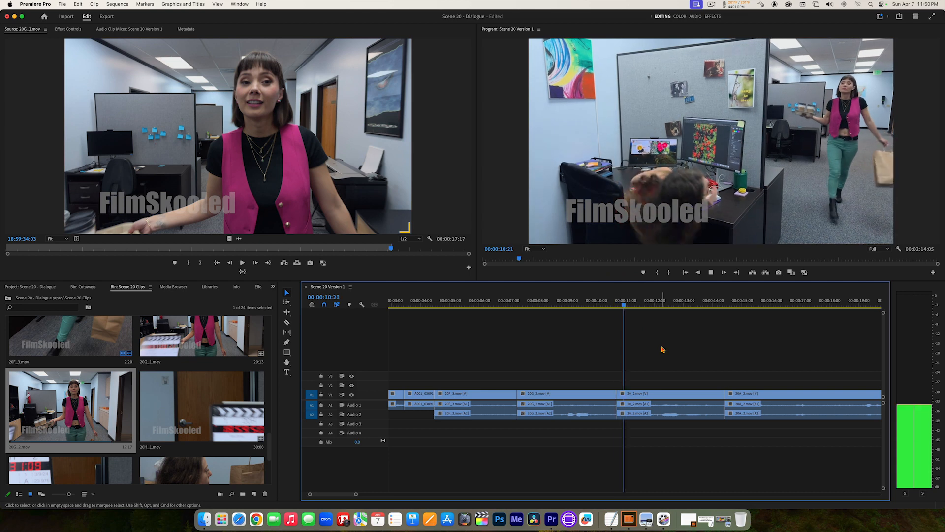
key("space")
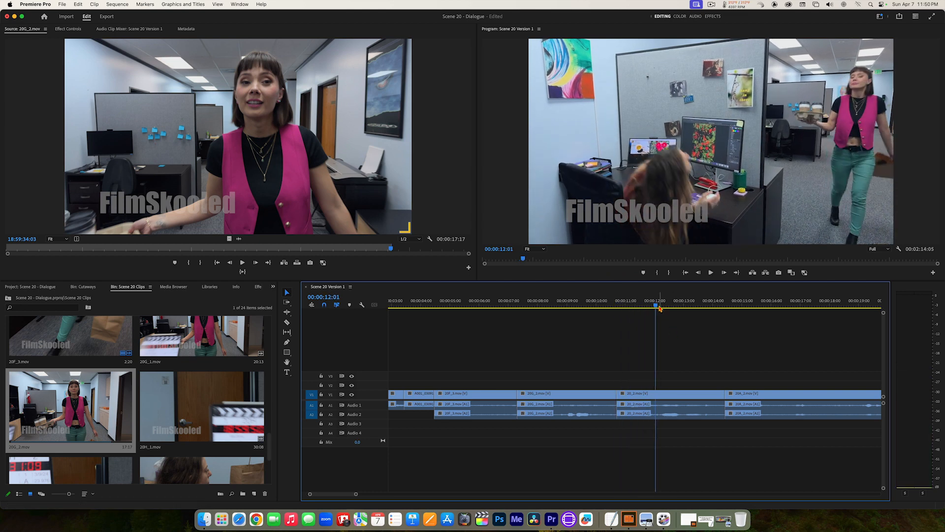
left_click_drag(659, 307, 659, 310)
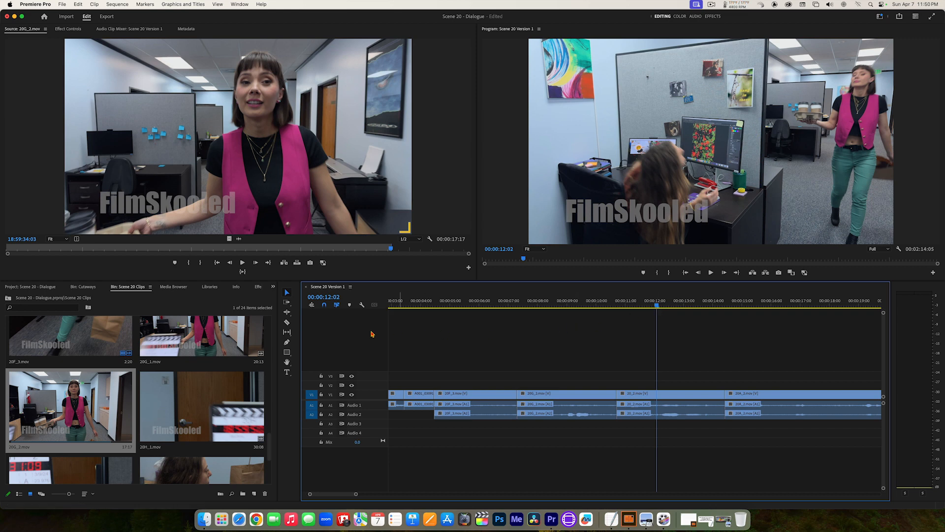
left_click(287, 322)
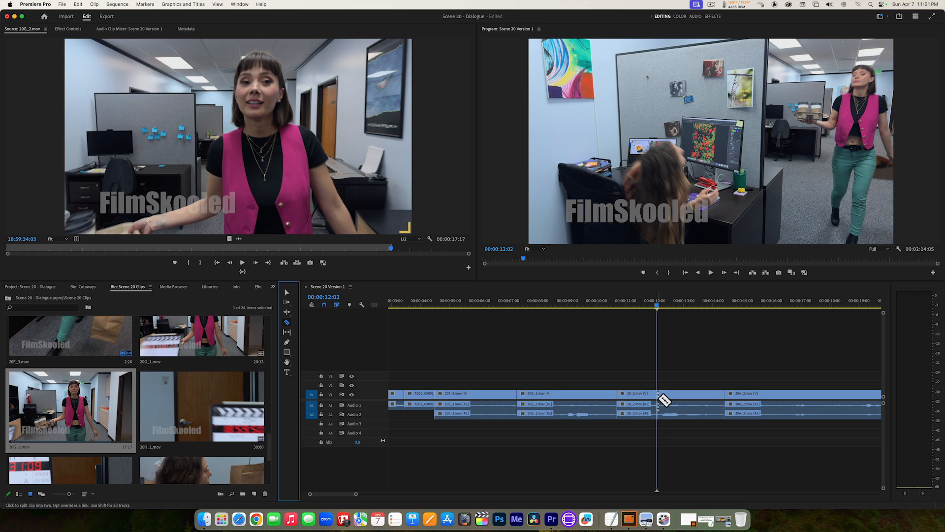
left_click(663, 399)
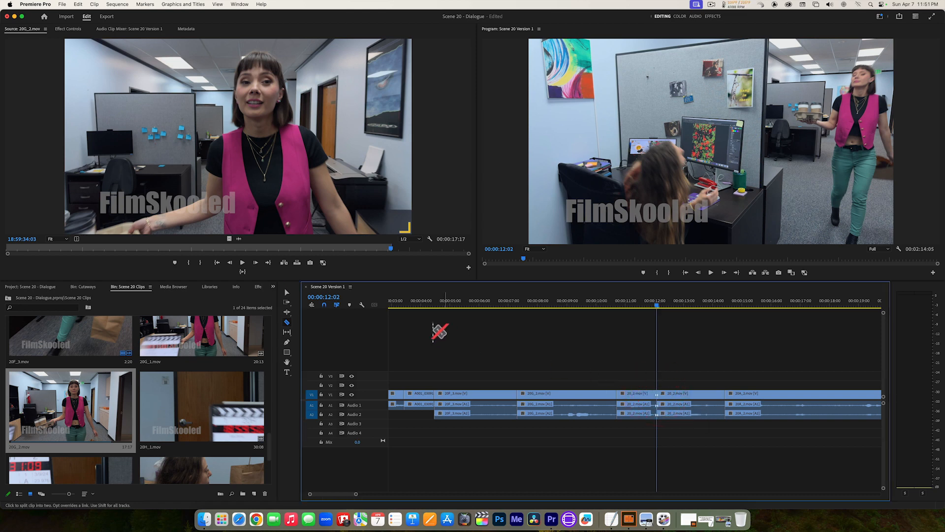
left_click(287, 293)
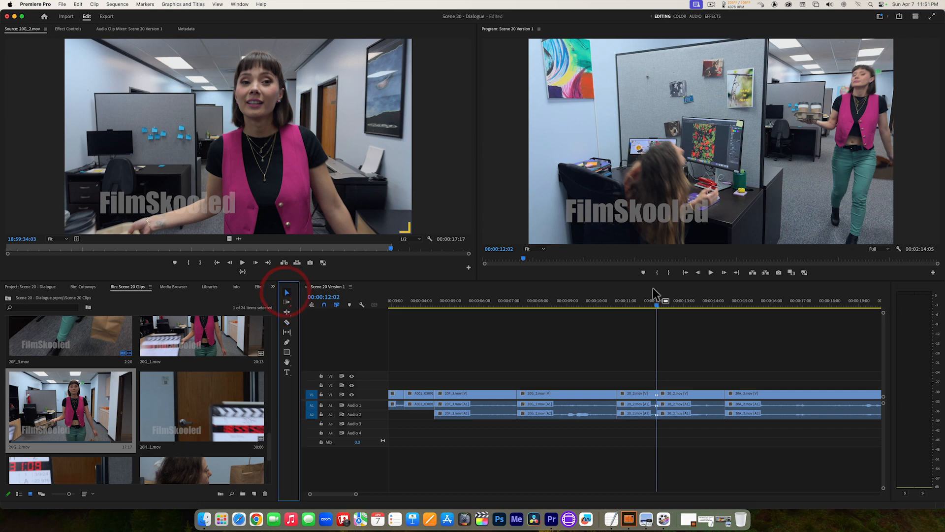
Replay the short wide-shot piece between 00:00:10:17 and 00:00:12:02 and ripple delete it.
left_click_drag(657, 305, 619, 305)
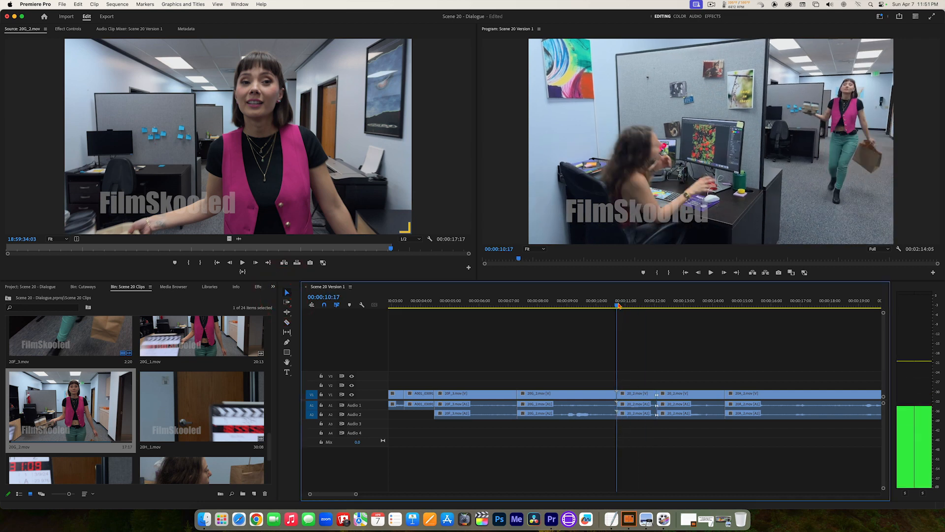
key("space")
key("space")
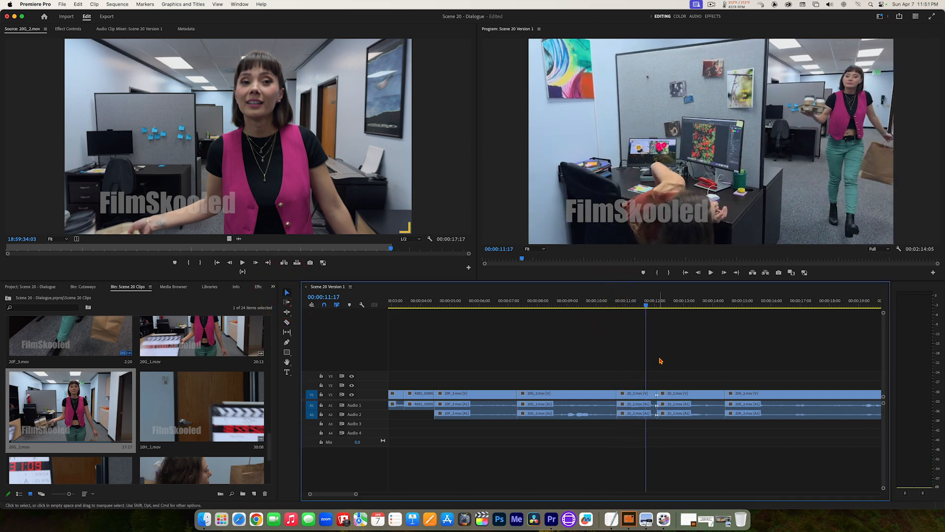
left_click(637, 397)
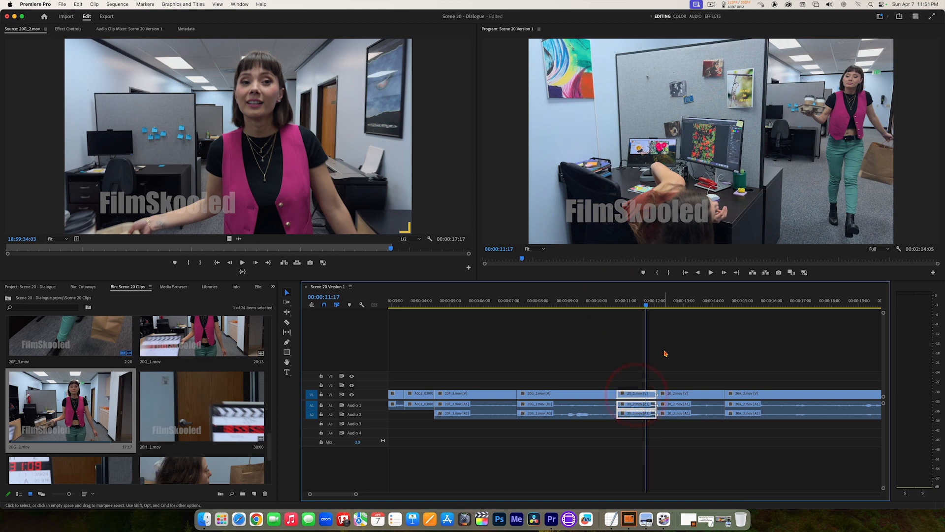
key("alt+BackSpace")
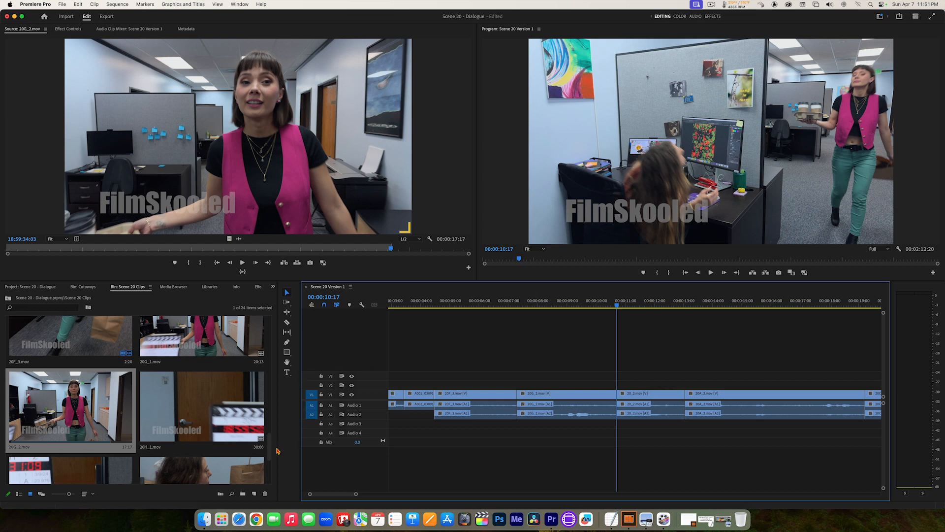
Open 20H_2.mov from the Scene 20 Clips bin in the Source Monitor and play the take to 19:02:14:03.
left_click_drag(268, 449, 272, 464)
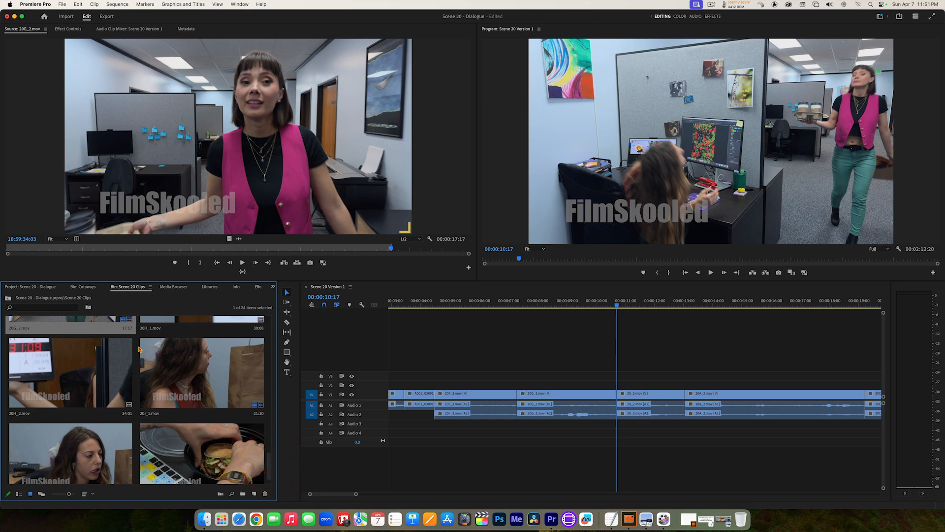
double_click(48, 378)
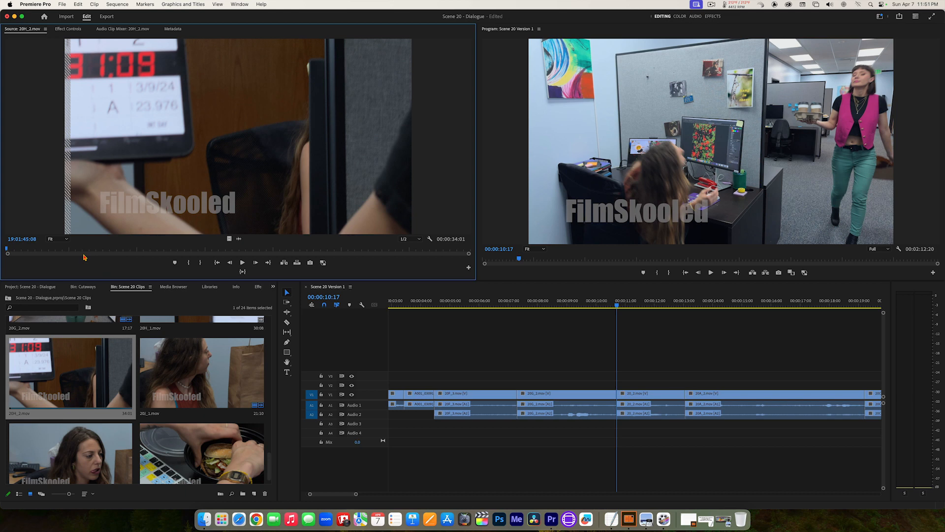
key("space")
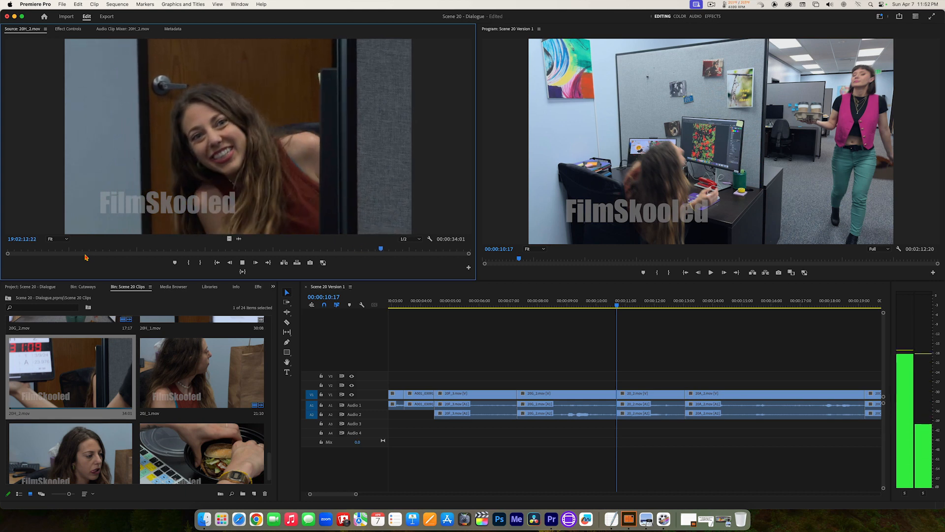
key("space")
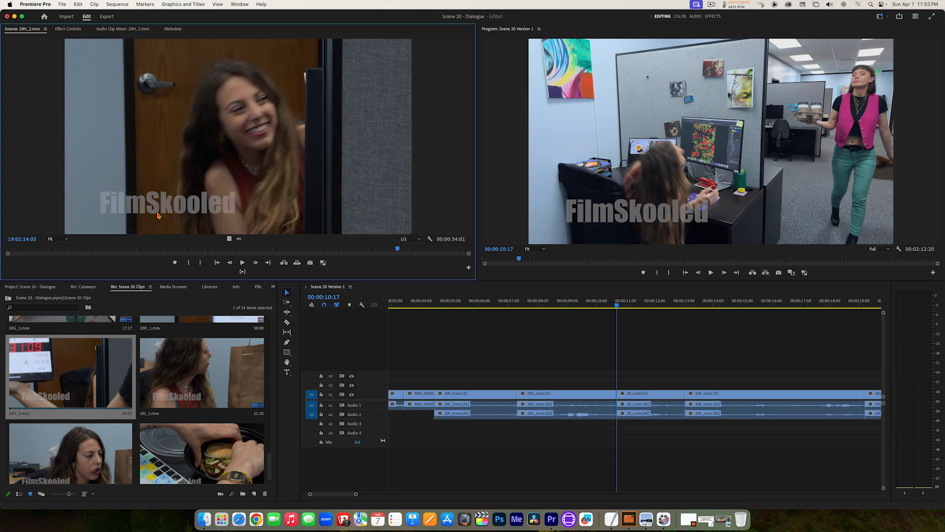
Mark the woman's smile in 20H_2.mov from 19:02:12:10 to 19:02:14:03 and insert it into the sequence at 00:00:10:17.
left_click_drag(398, 249, 357, 252)
key("space")
key("space")
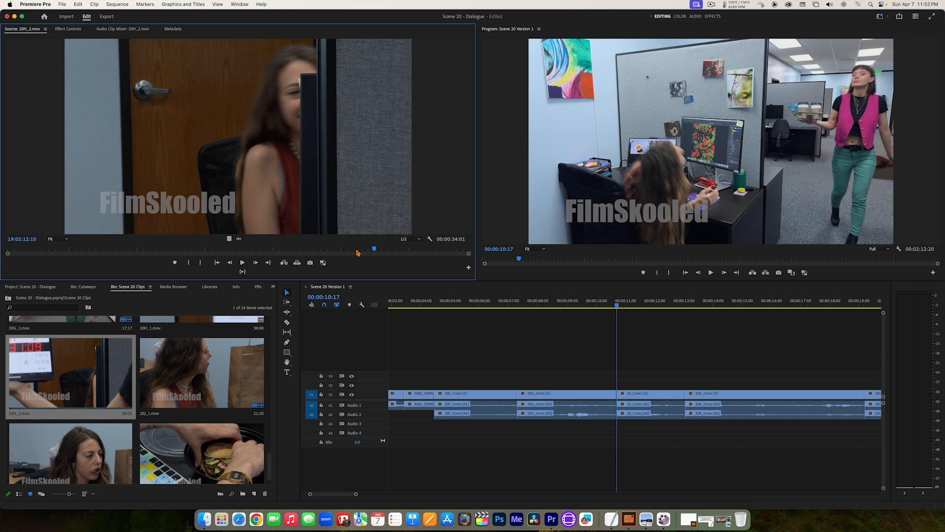
key("i")
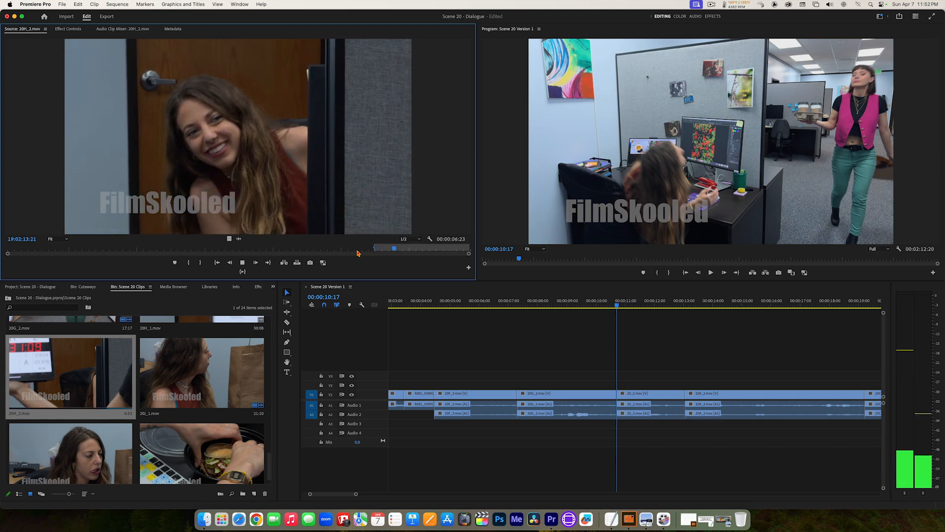
key("space")
key("o")
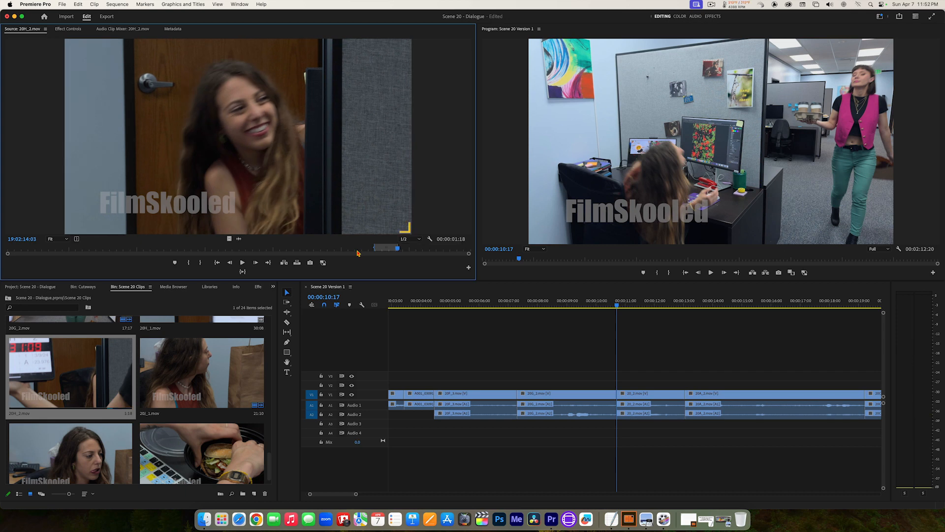
left_click(243, 273)
left_click(284, 264)
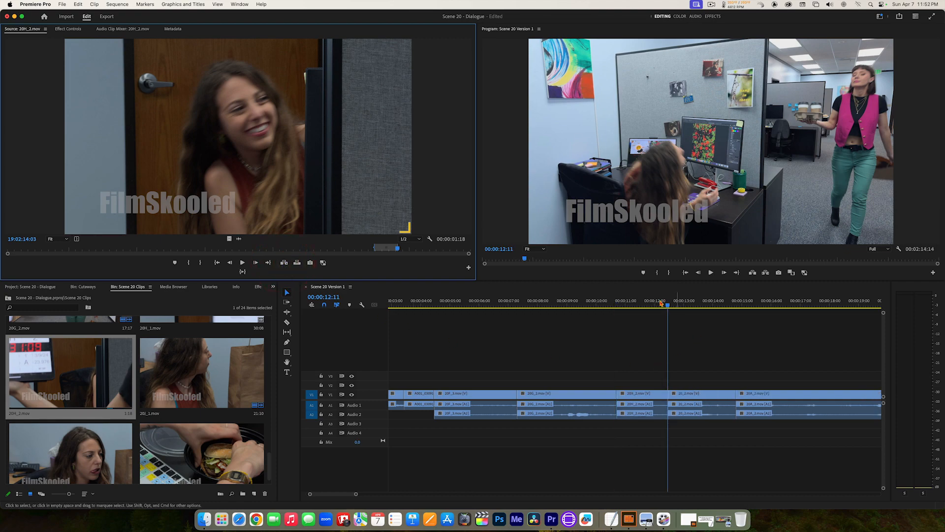
Play the reworked entrance from 00:00:07:07 to 00:00:14:18 and show the whole sequence in the timeline.
left_click_drag(661, 303, 518, 309)
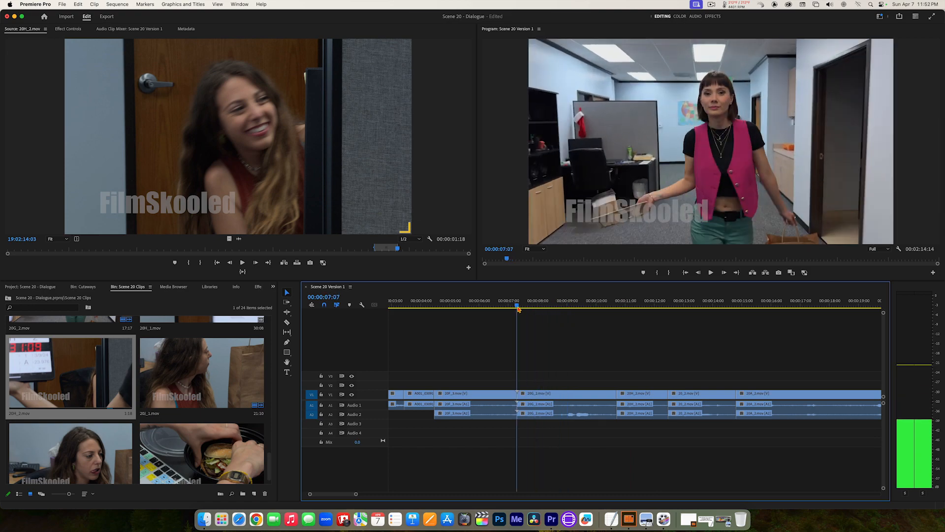
key("space")
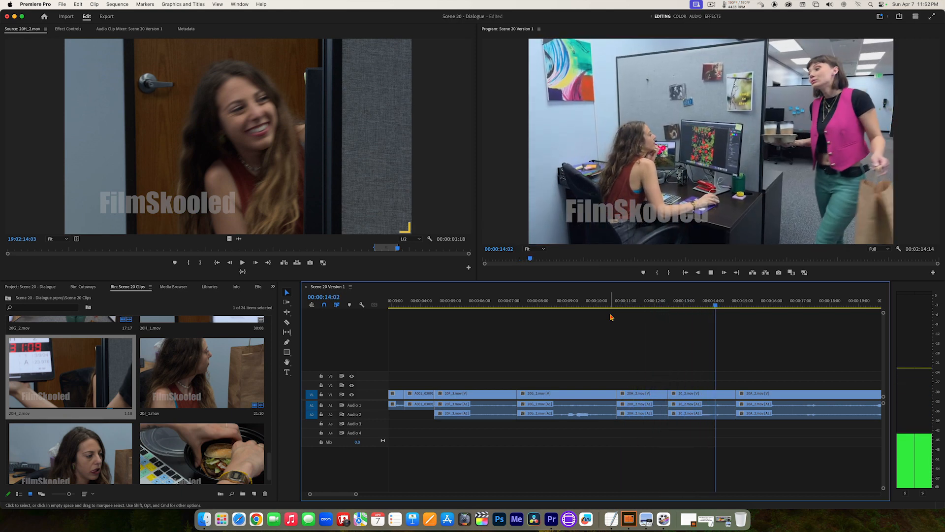
key("space")
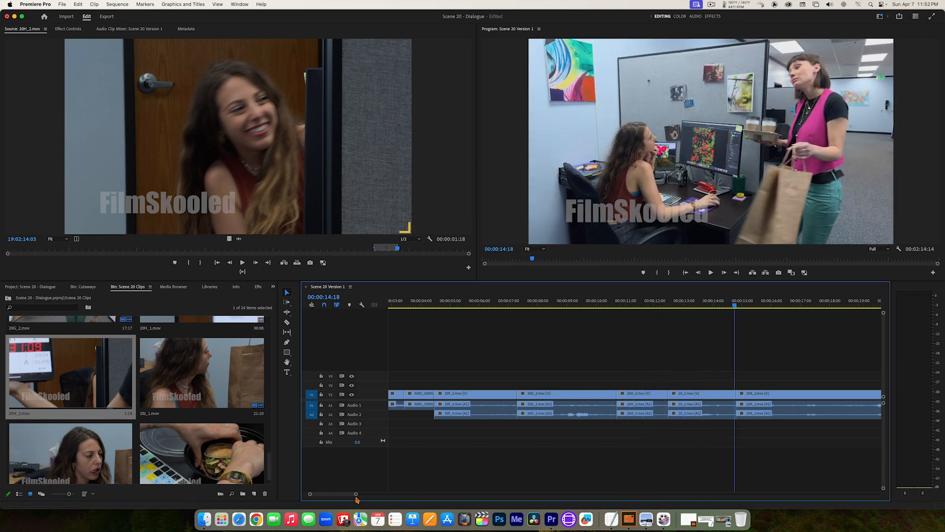
left_click_drag(359, 497, 498, 508)
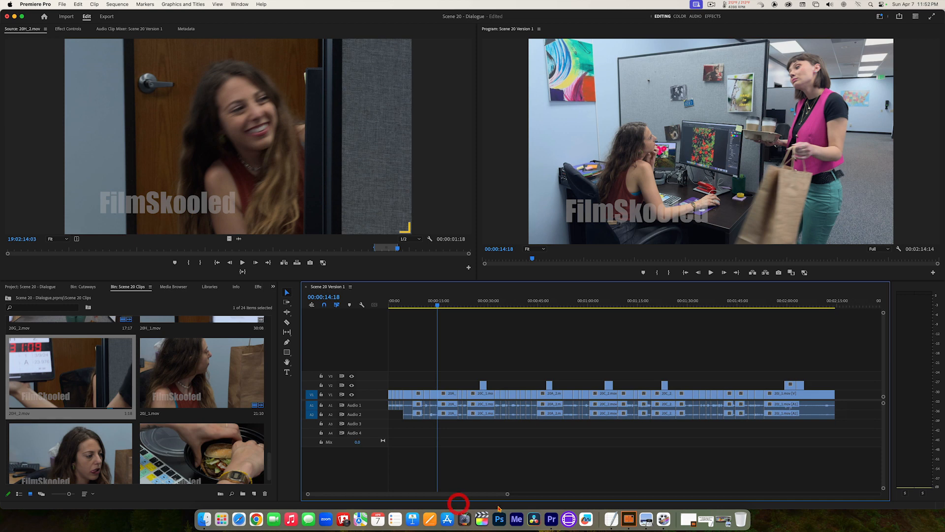